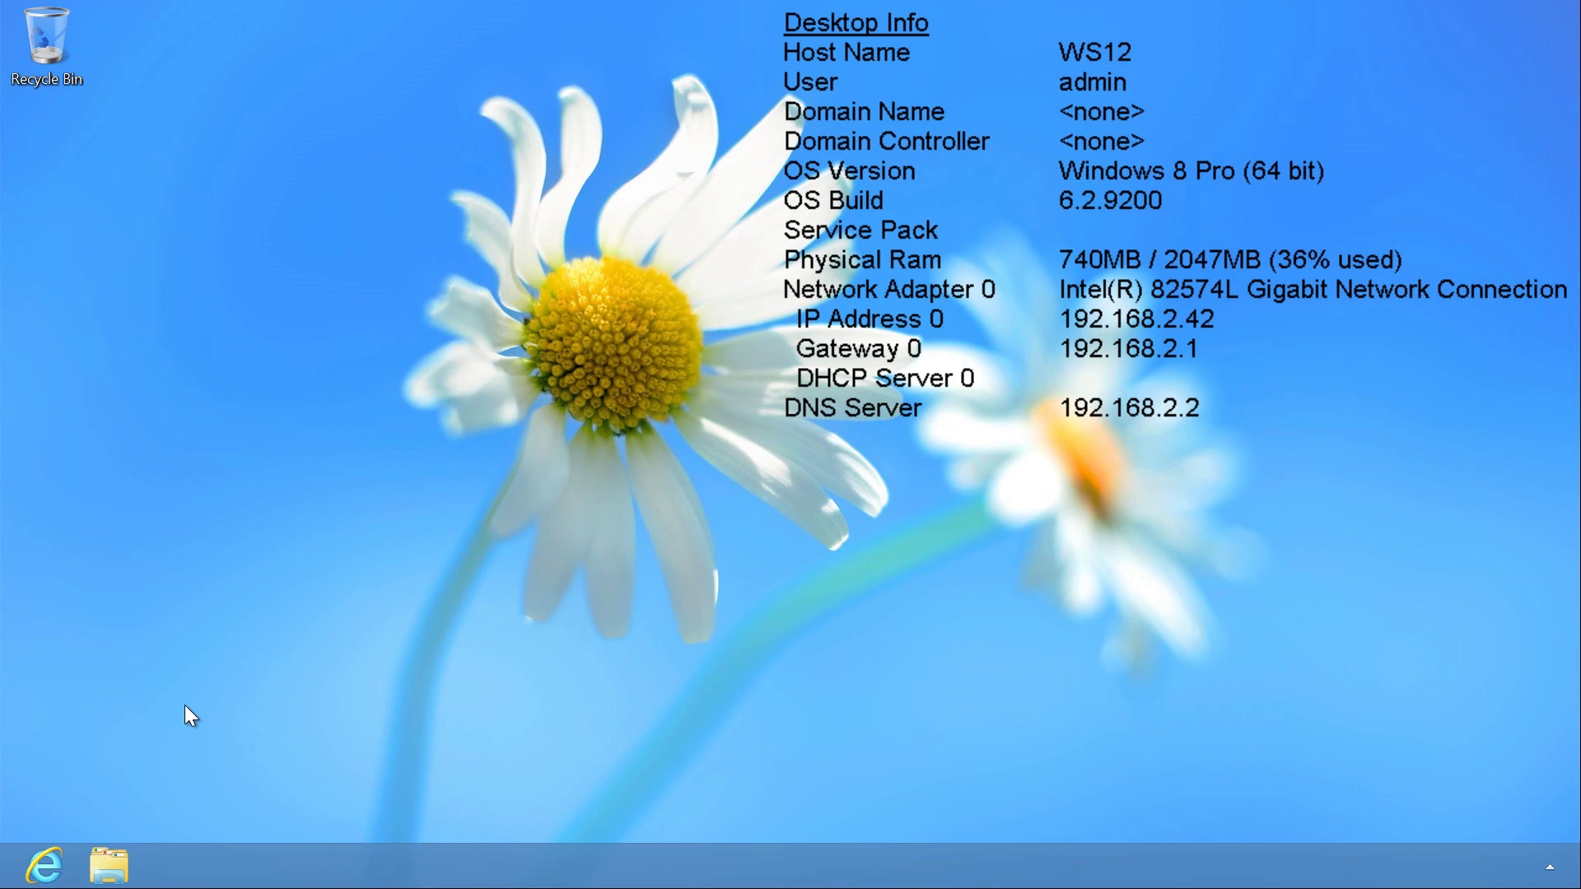
Search Google for tftpd32 in Internet Explorer and open the jounin.net site.
left_click(51, 863)
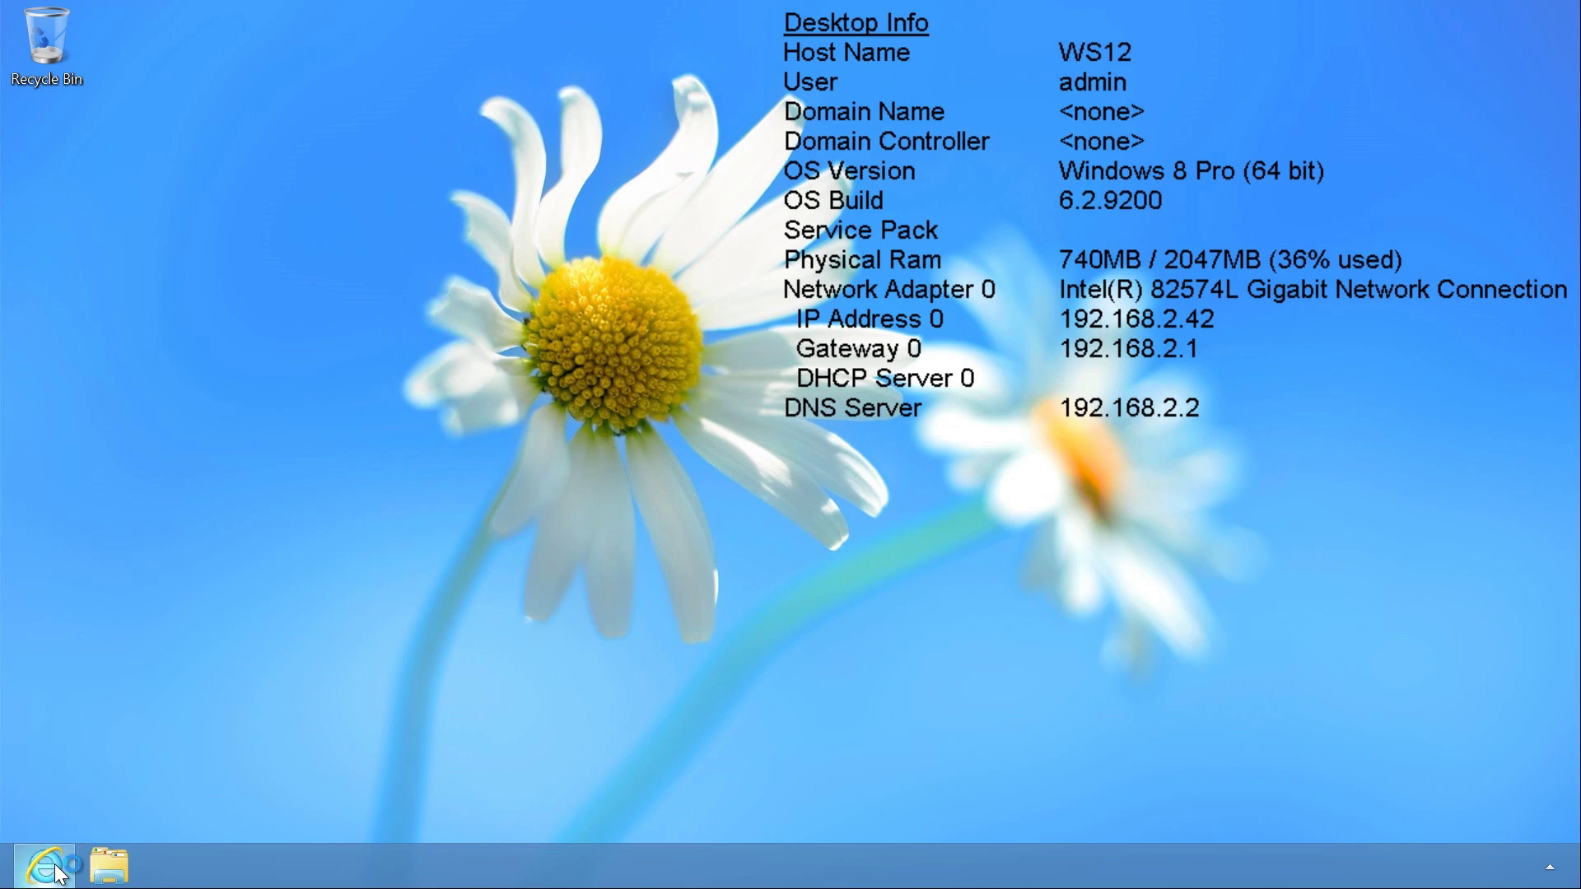
type("tftpd32")
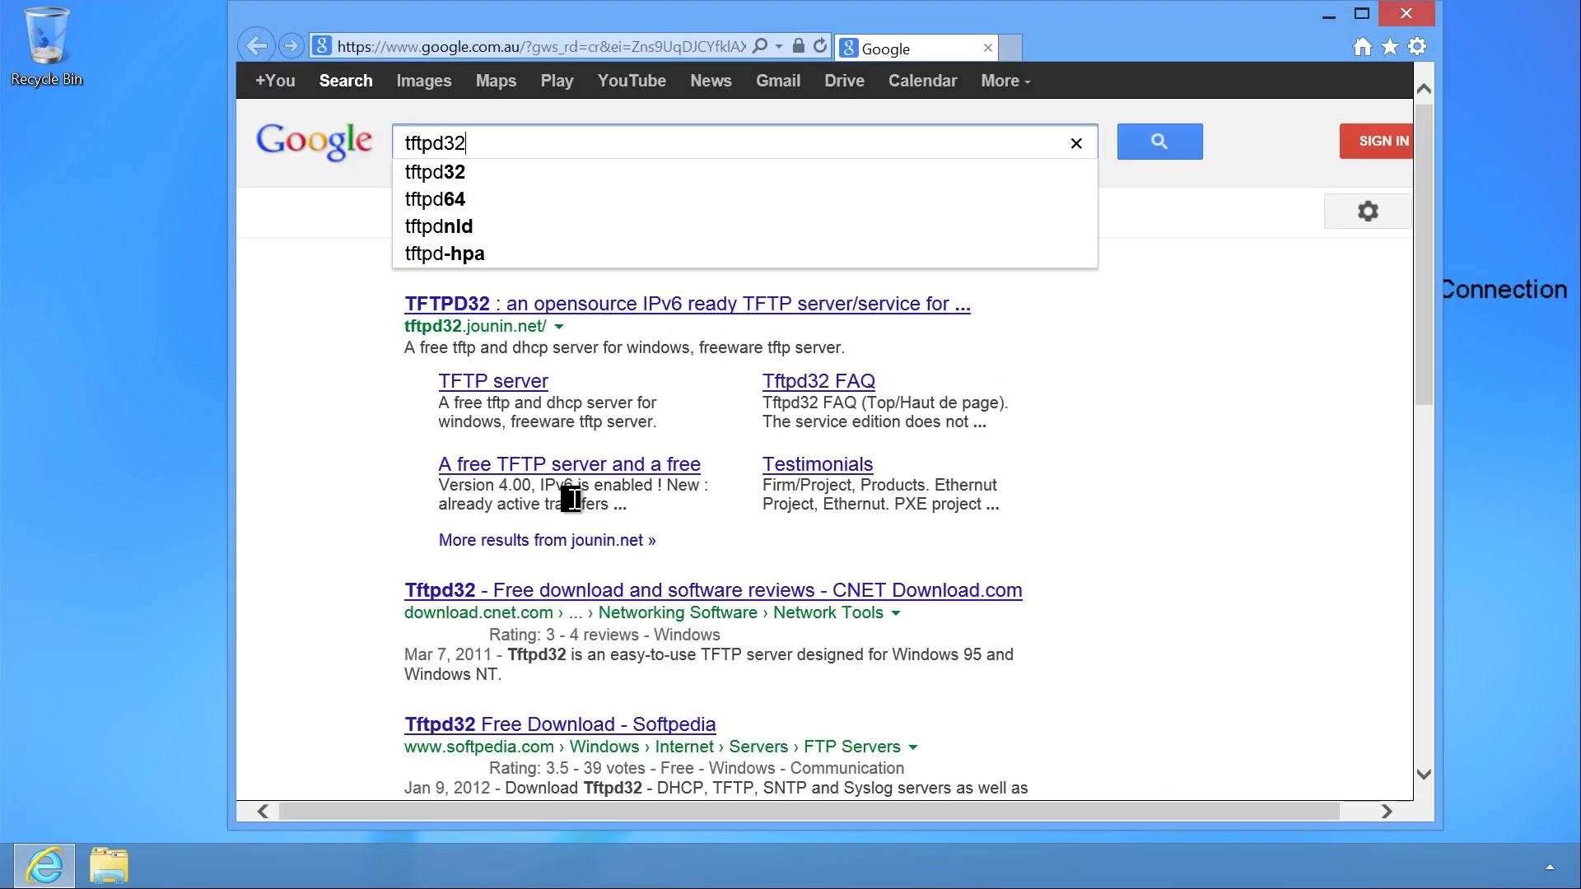
key("Return")
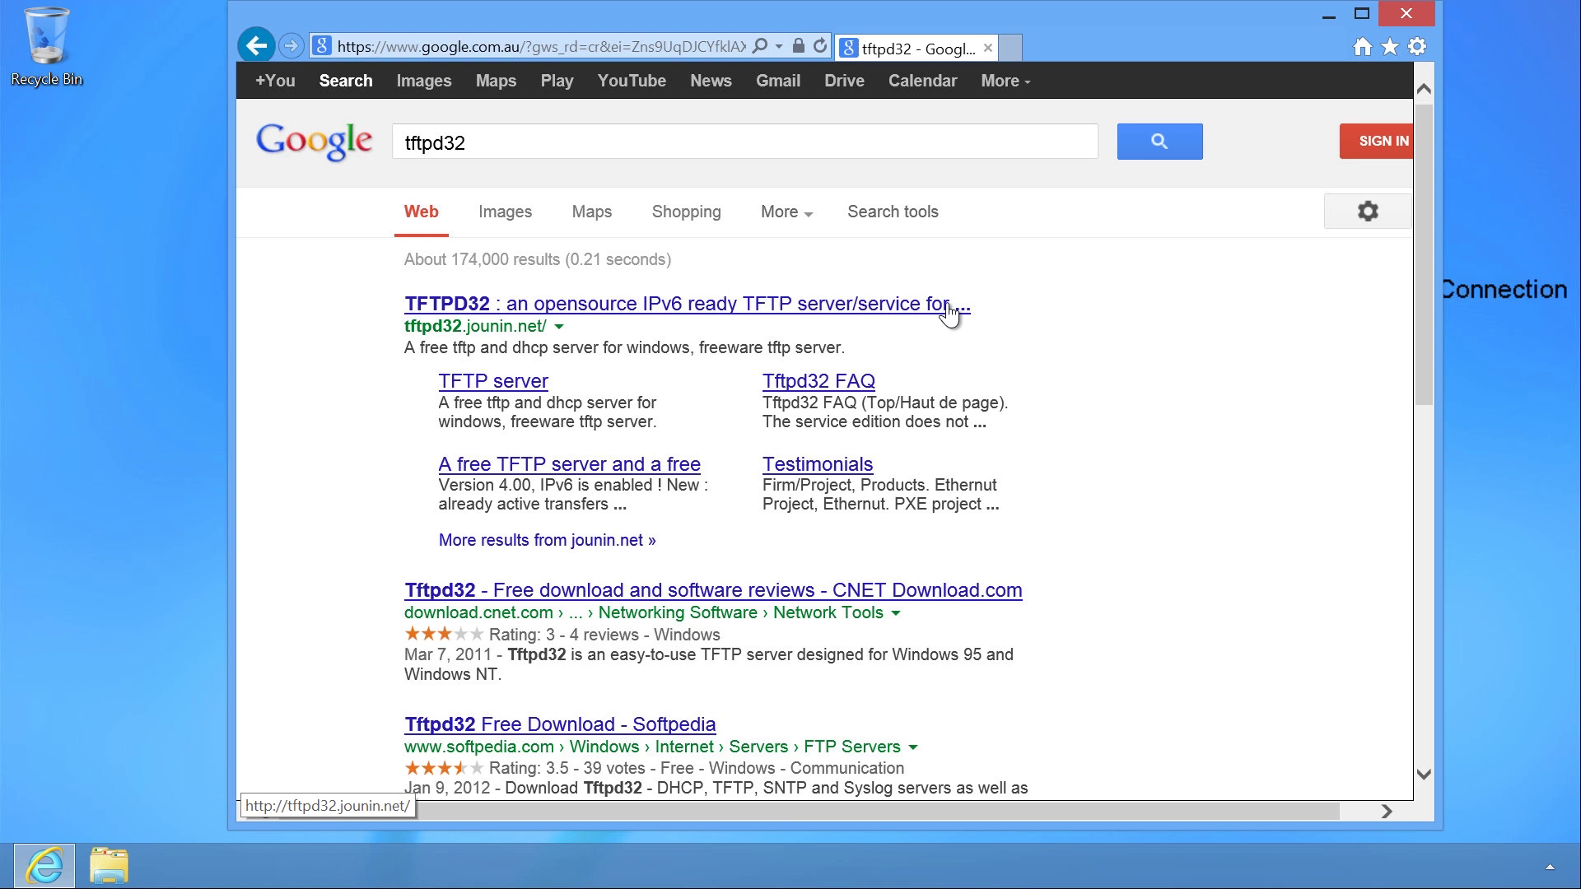
left_click(950, 311)
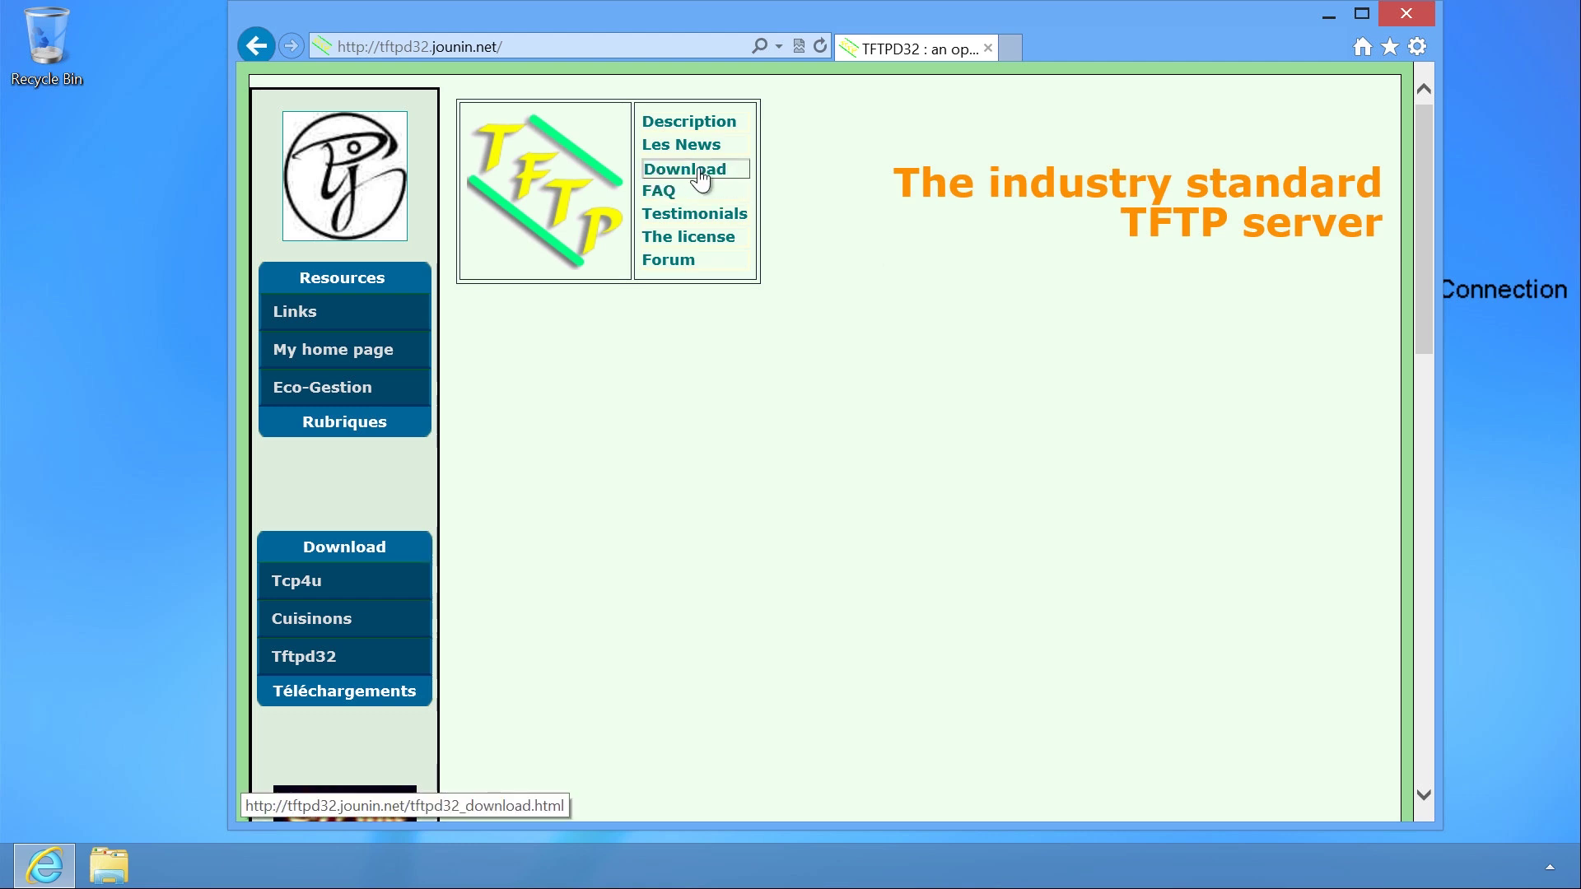
Download the Tftpd64 4.00 standard edition installer from the site's download page.
left_click(741, 179)
scroll(738, 175, "down", 9)
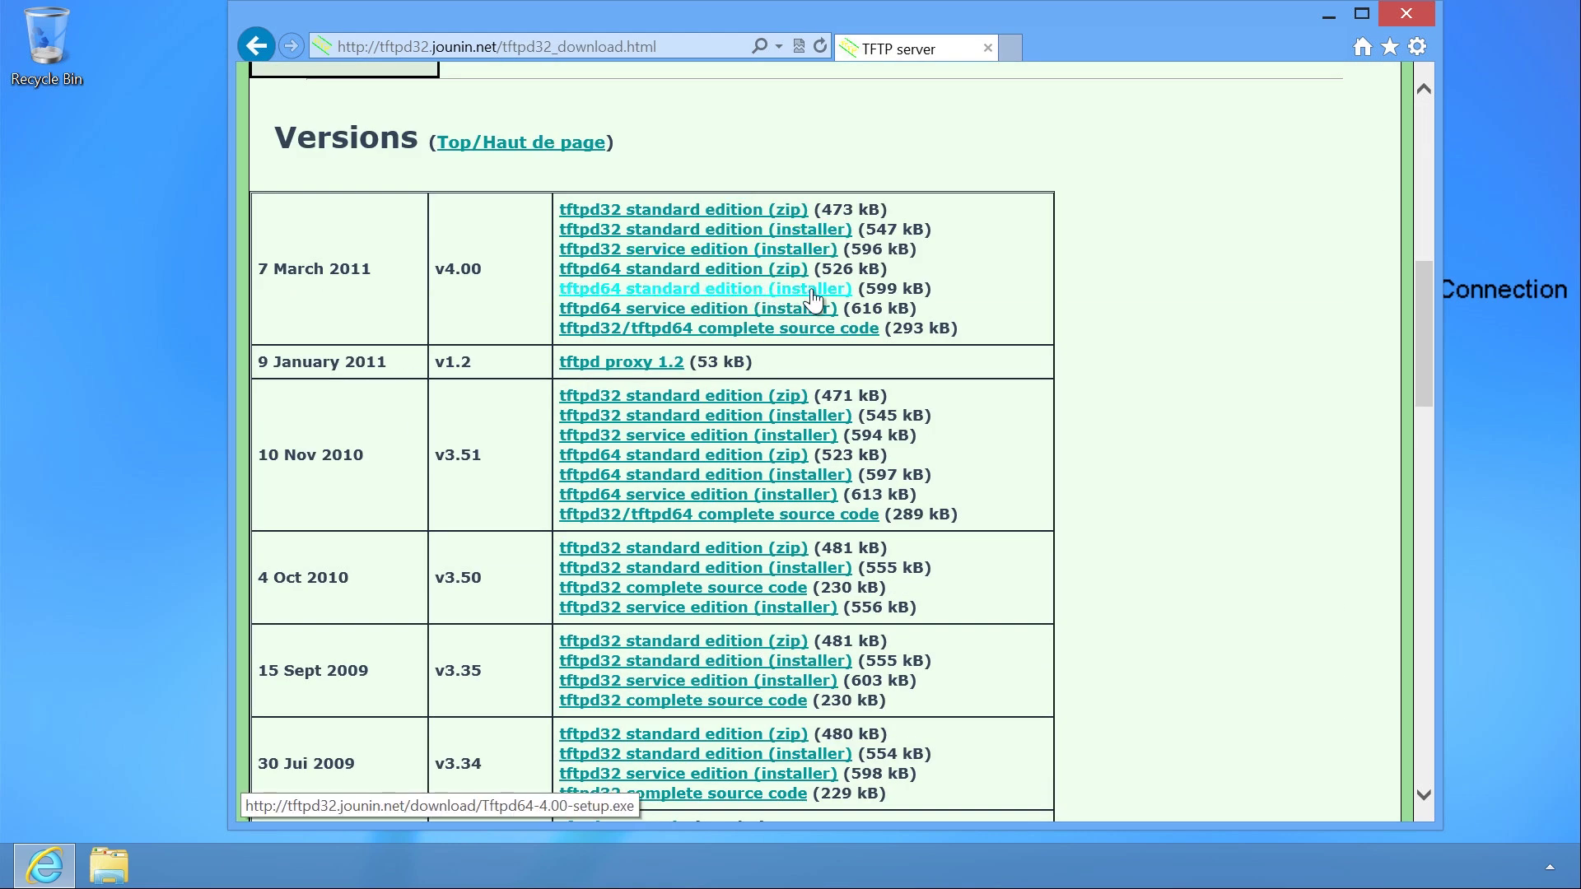
left_click(844, 296)
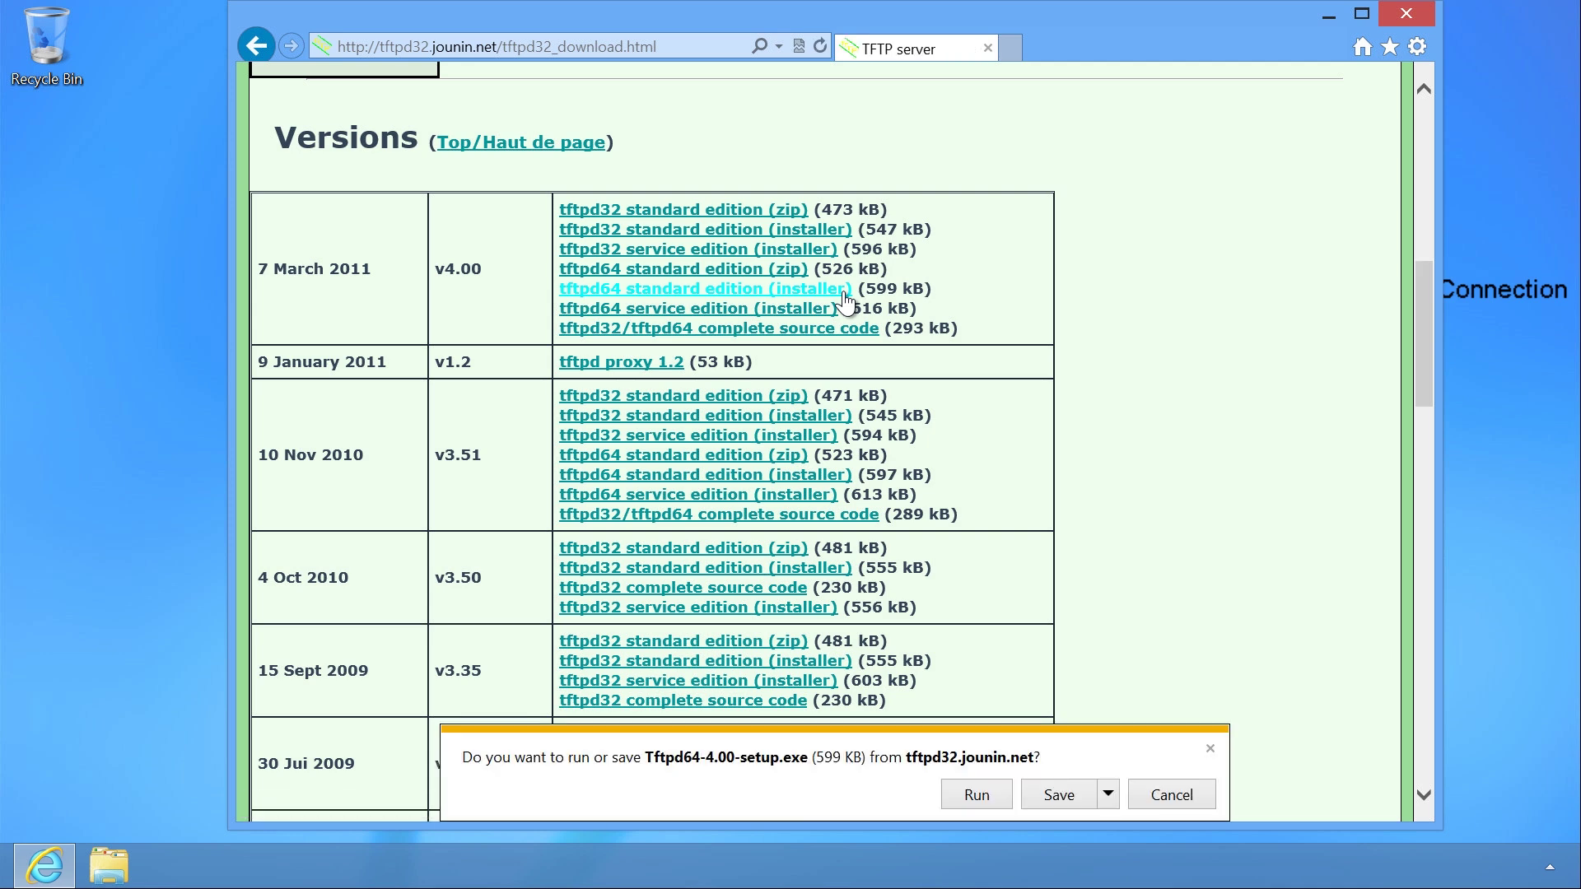
Install Tftpd64 to C:\Program Files\Tftpd64 with Start Tftpd64 ticked, allowing firewall access.
left_click(981, 799)
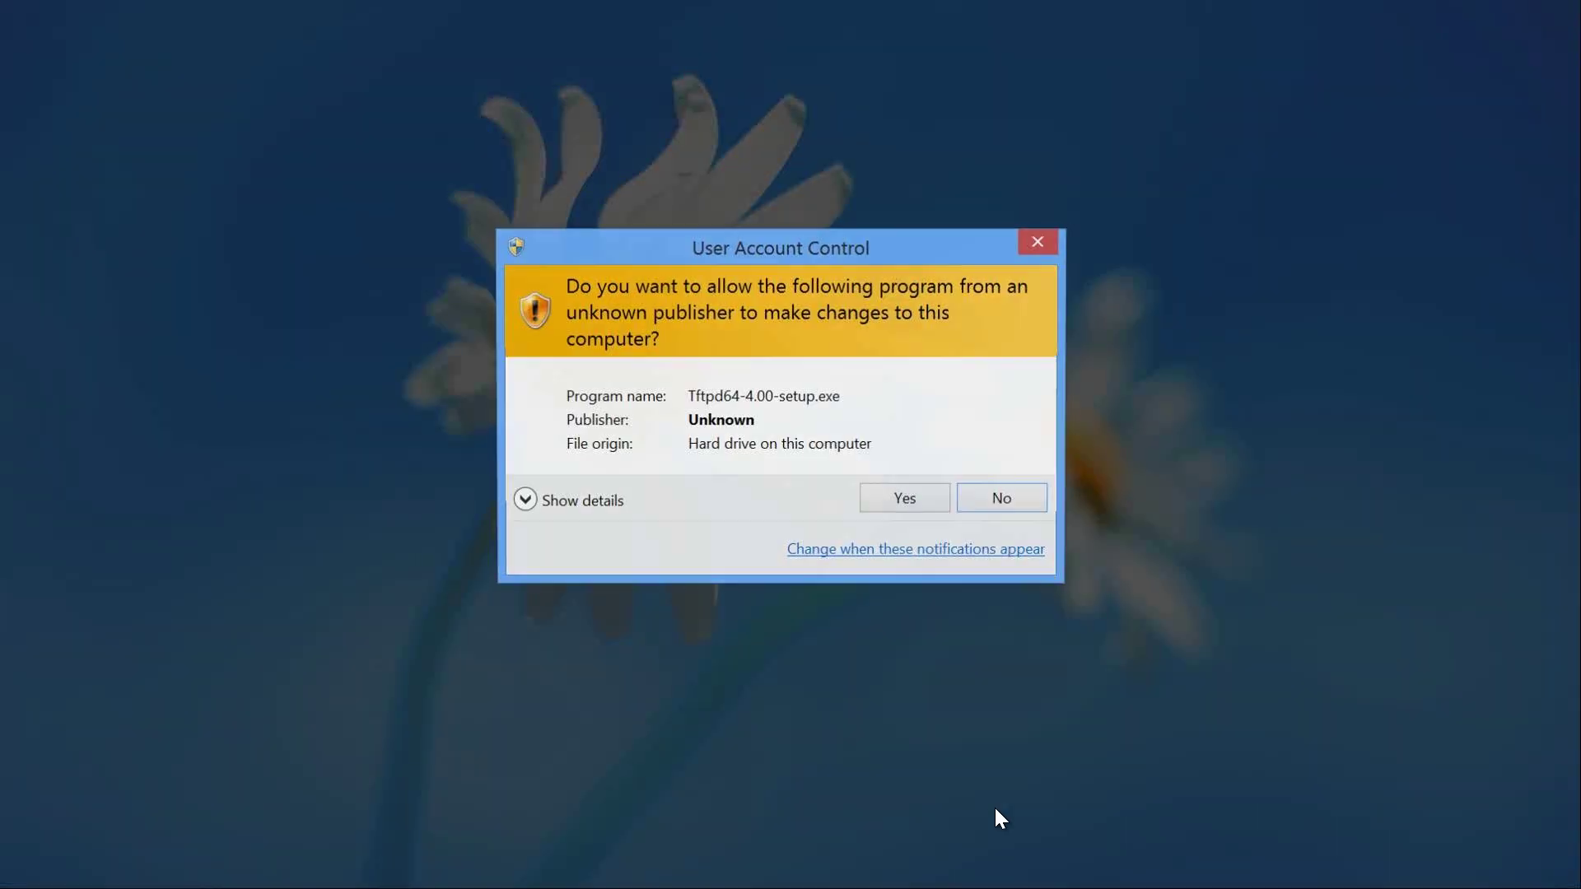
left_click(906, 500)
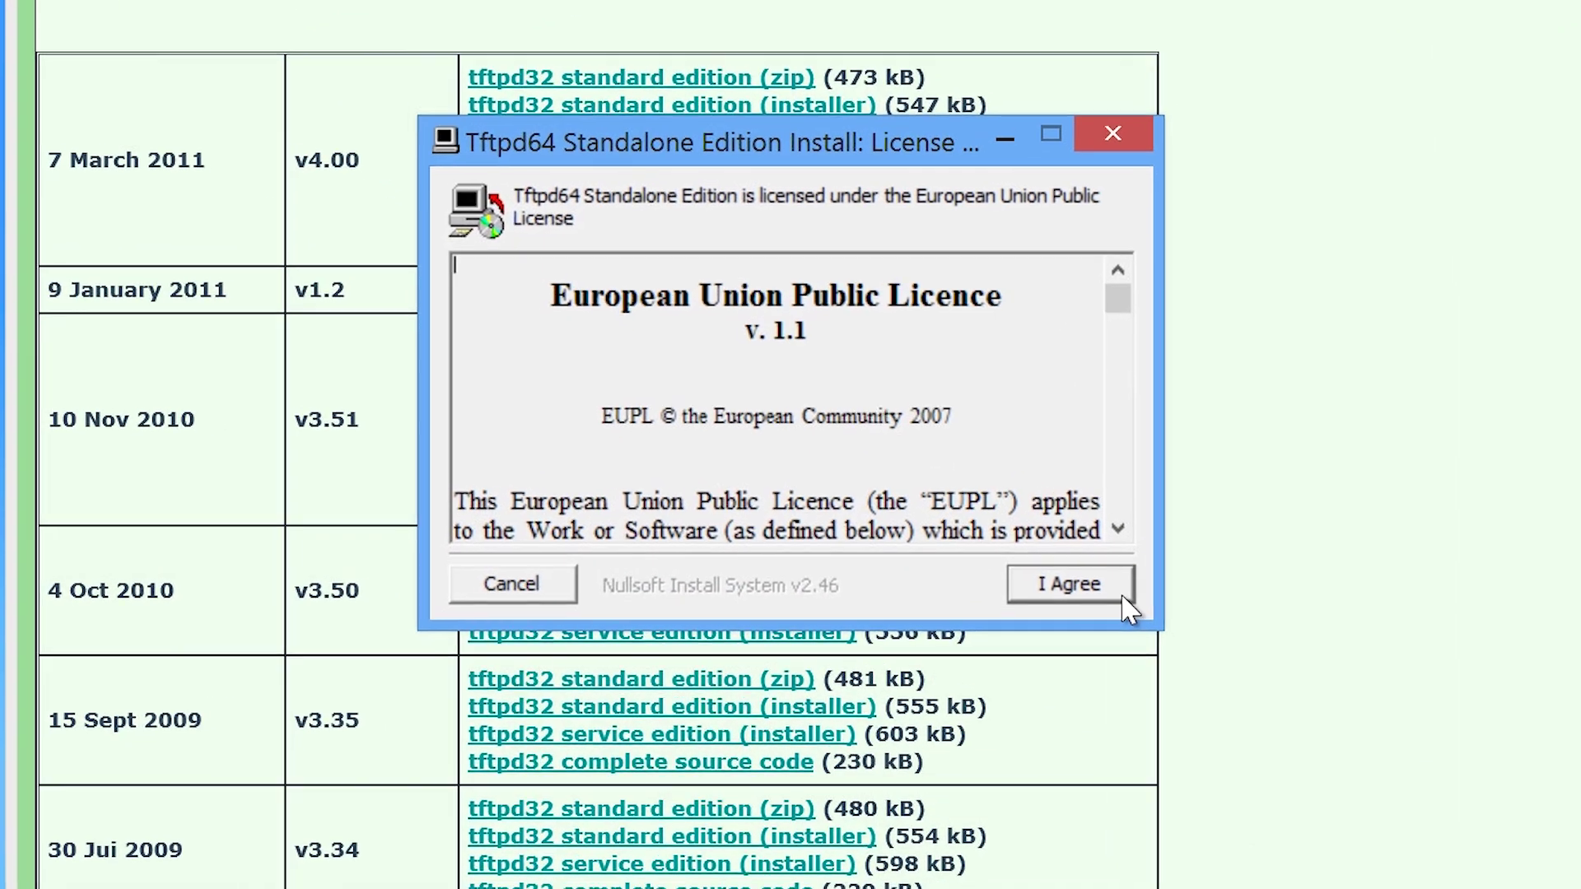
left_click(1124, 599)
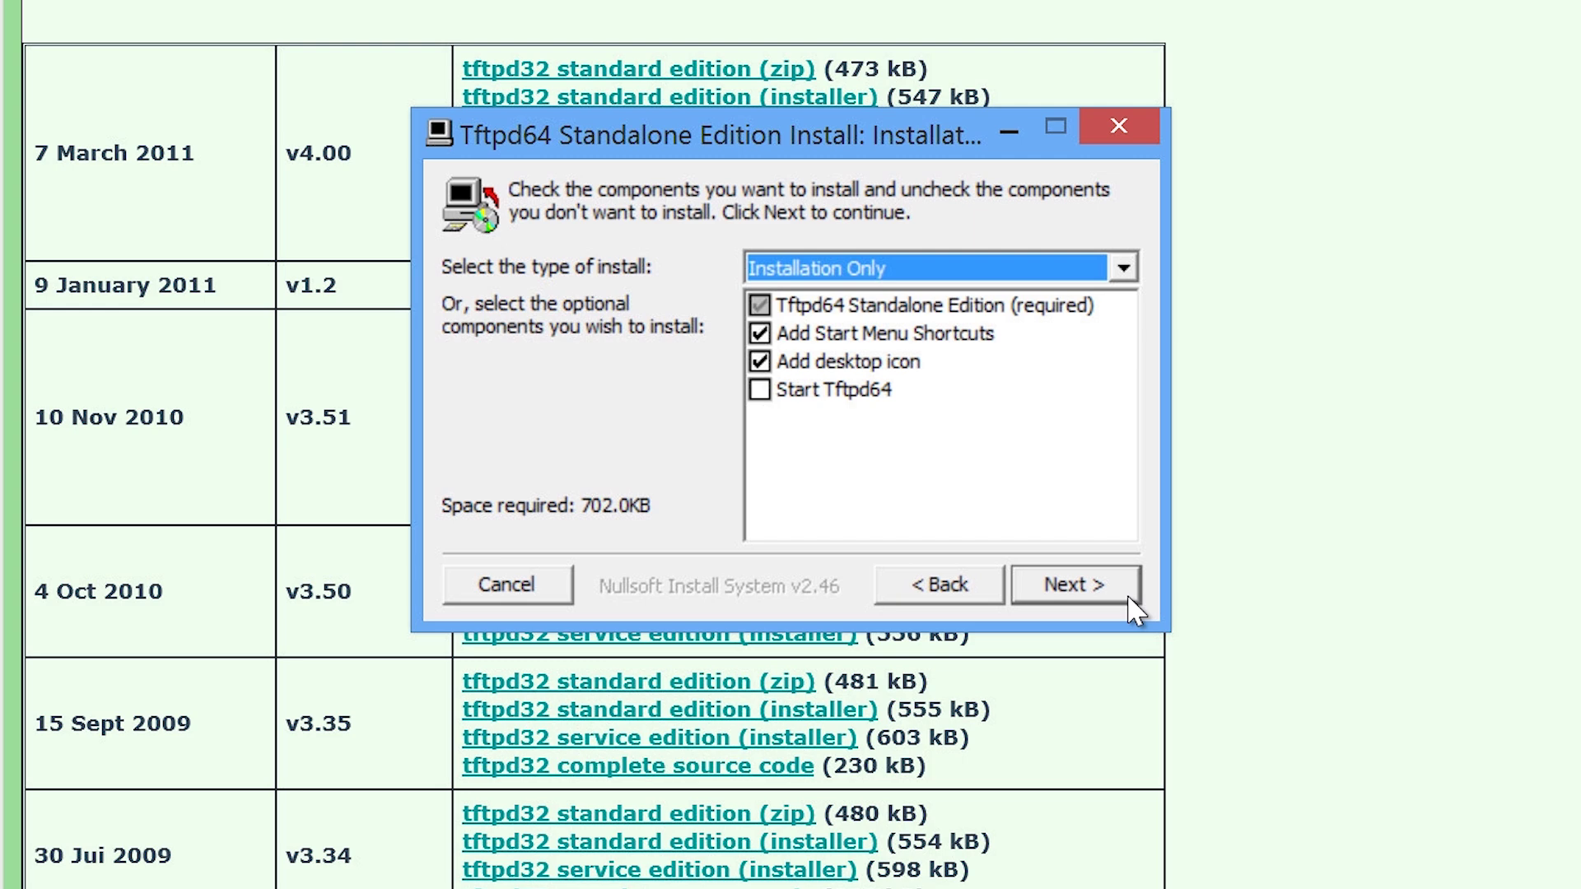
left_click(778, 393)
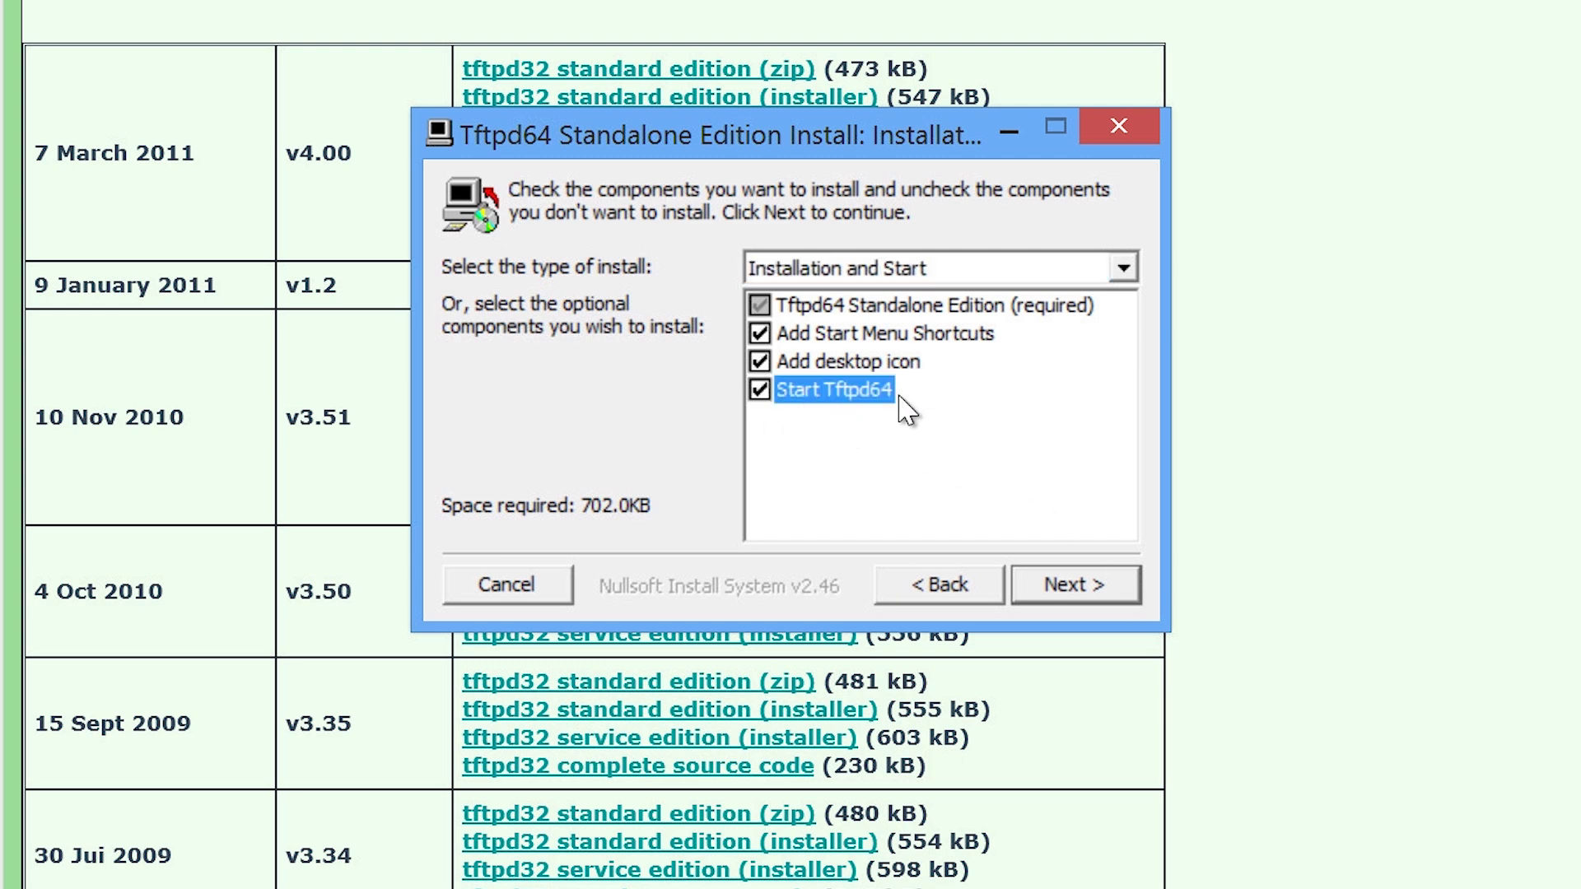
left_click(1117, 585)
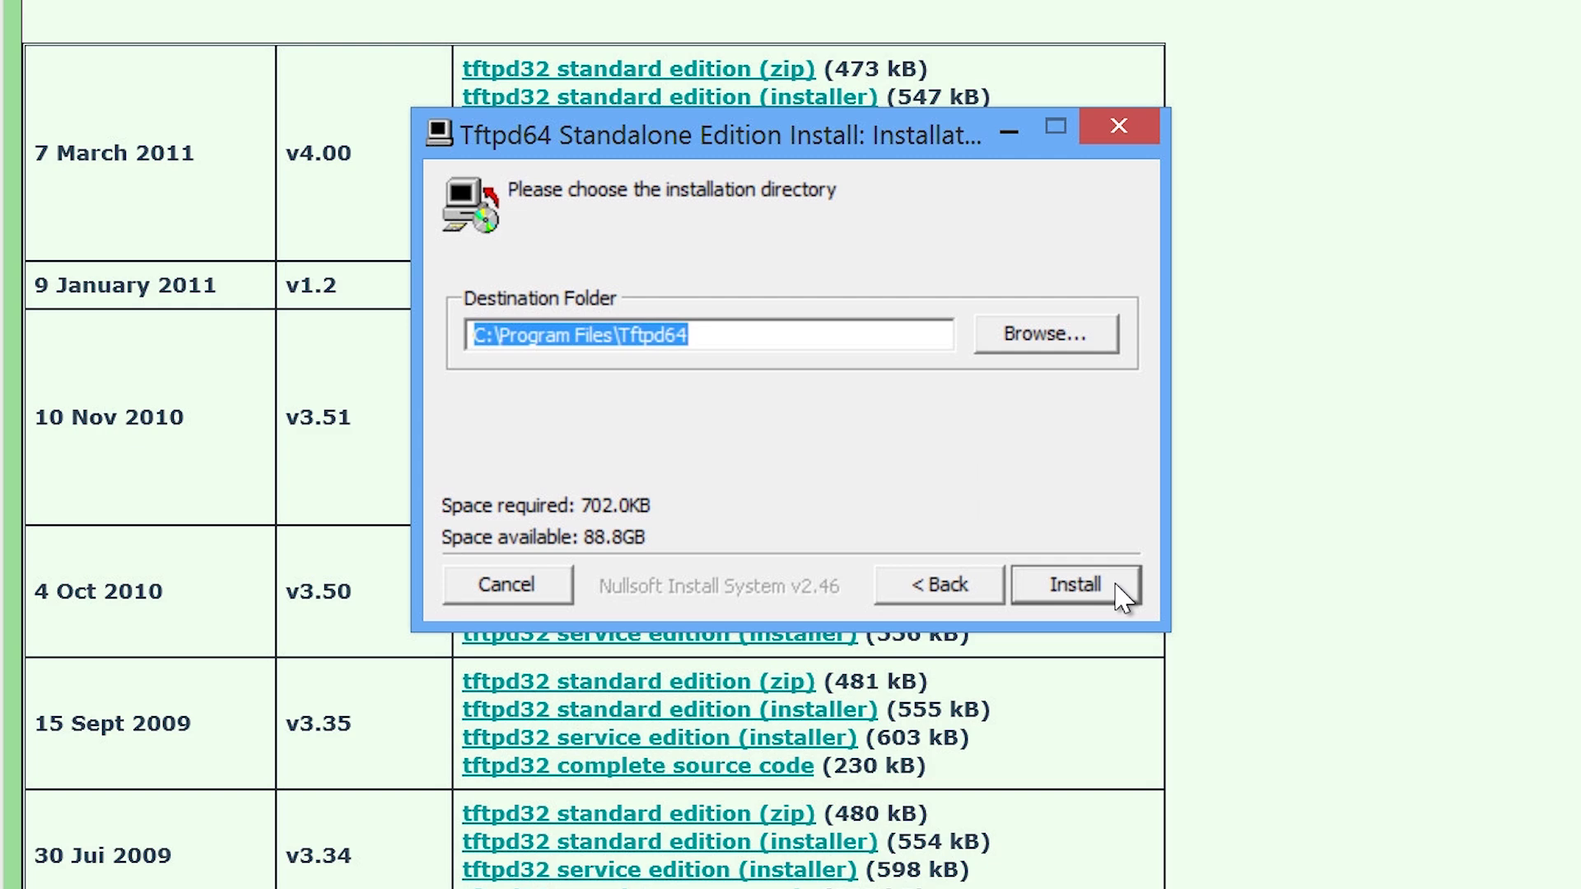
left_click(1119, 586)
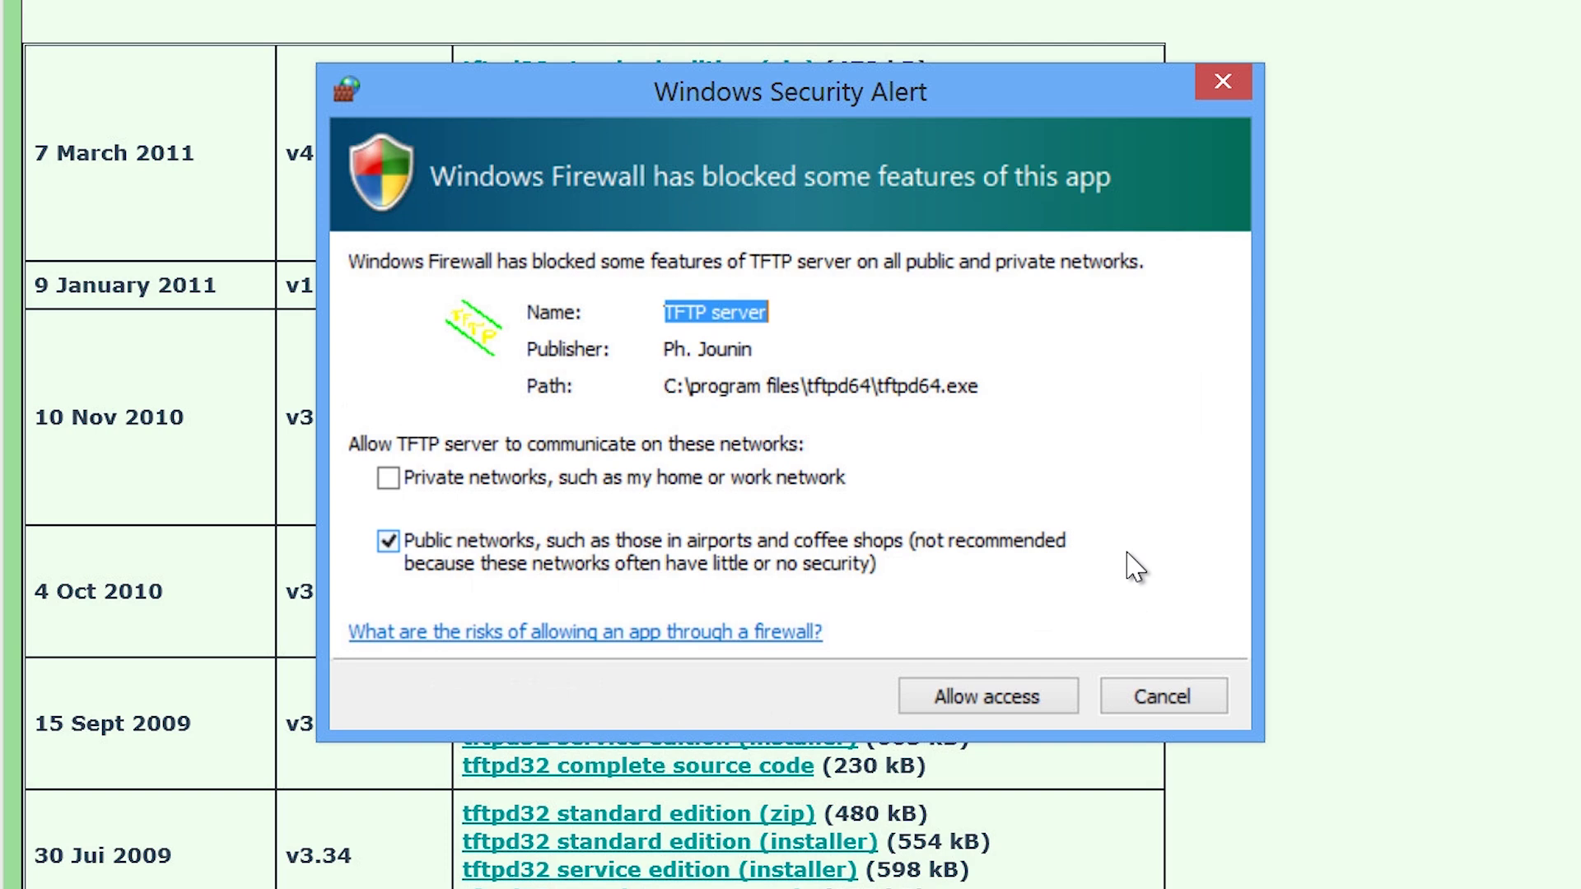
left_click(1029, 696)
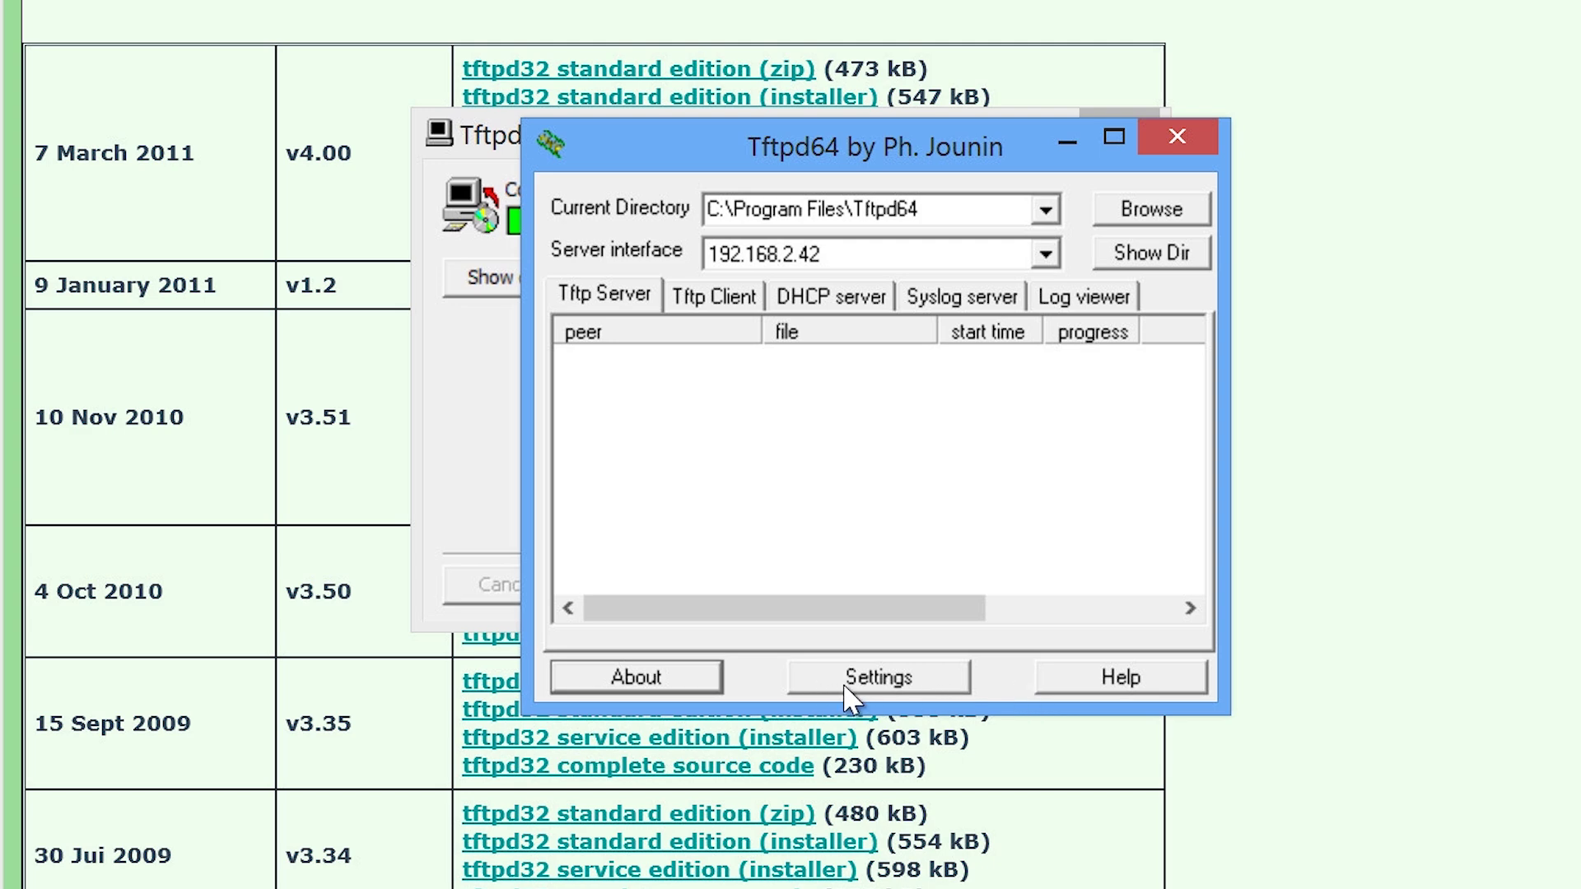
In the Global settings, disable the TFTP Client and Syslog Server services.
left_click(955, 682)
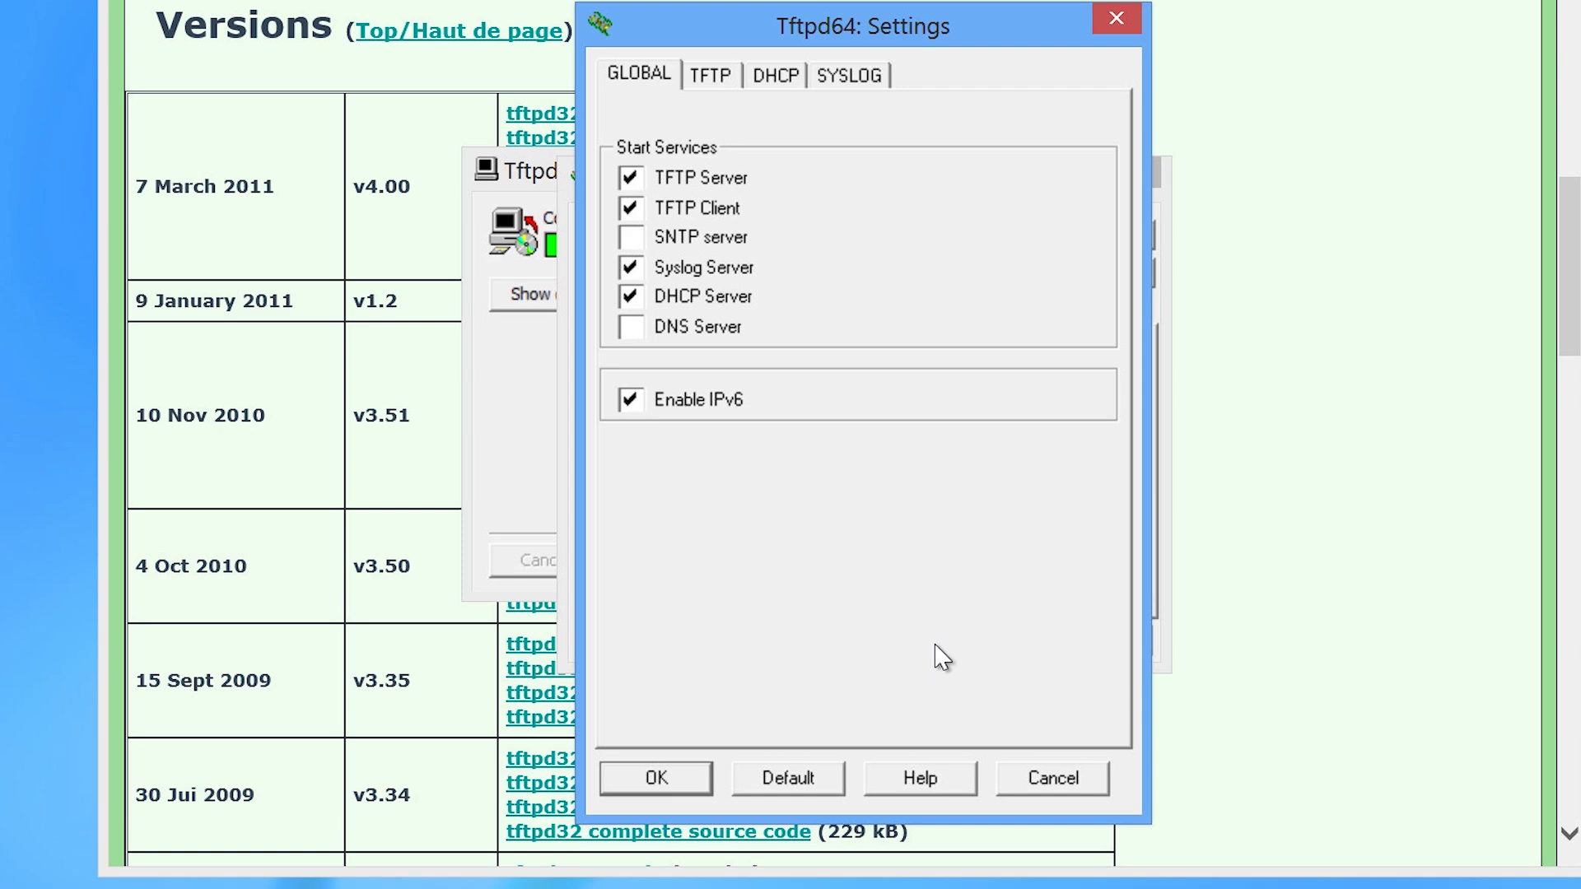
left_click(631, 210)
left_click(631, 267)
Create a new C:\tftp folder and make it the TFTP base directory.
left_click(714, 83)
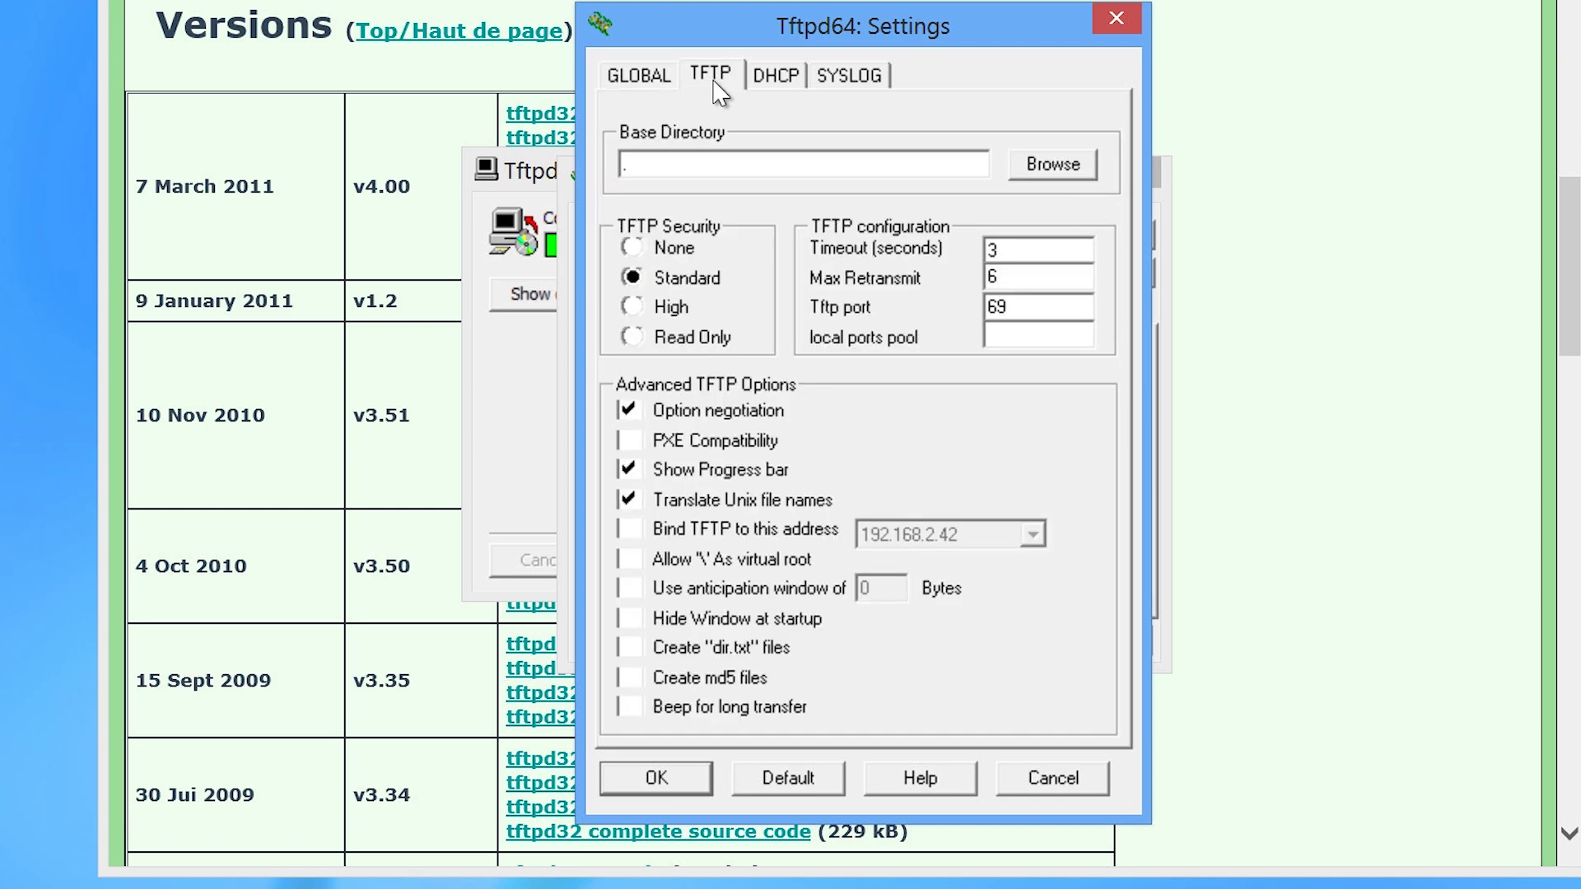
left_click(1031, 168)
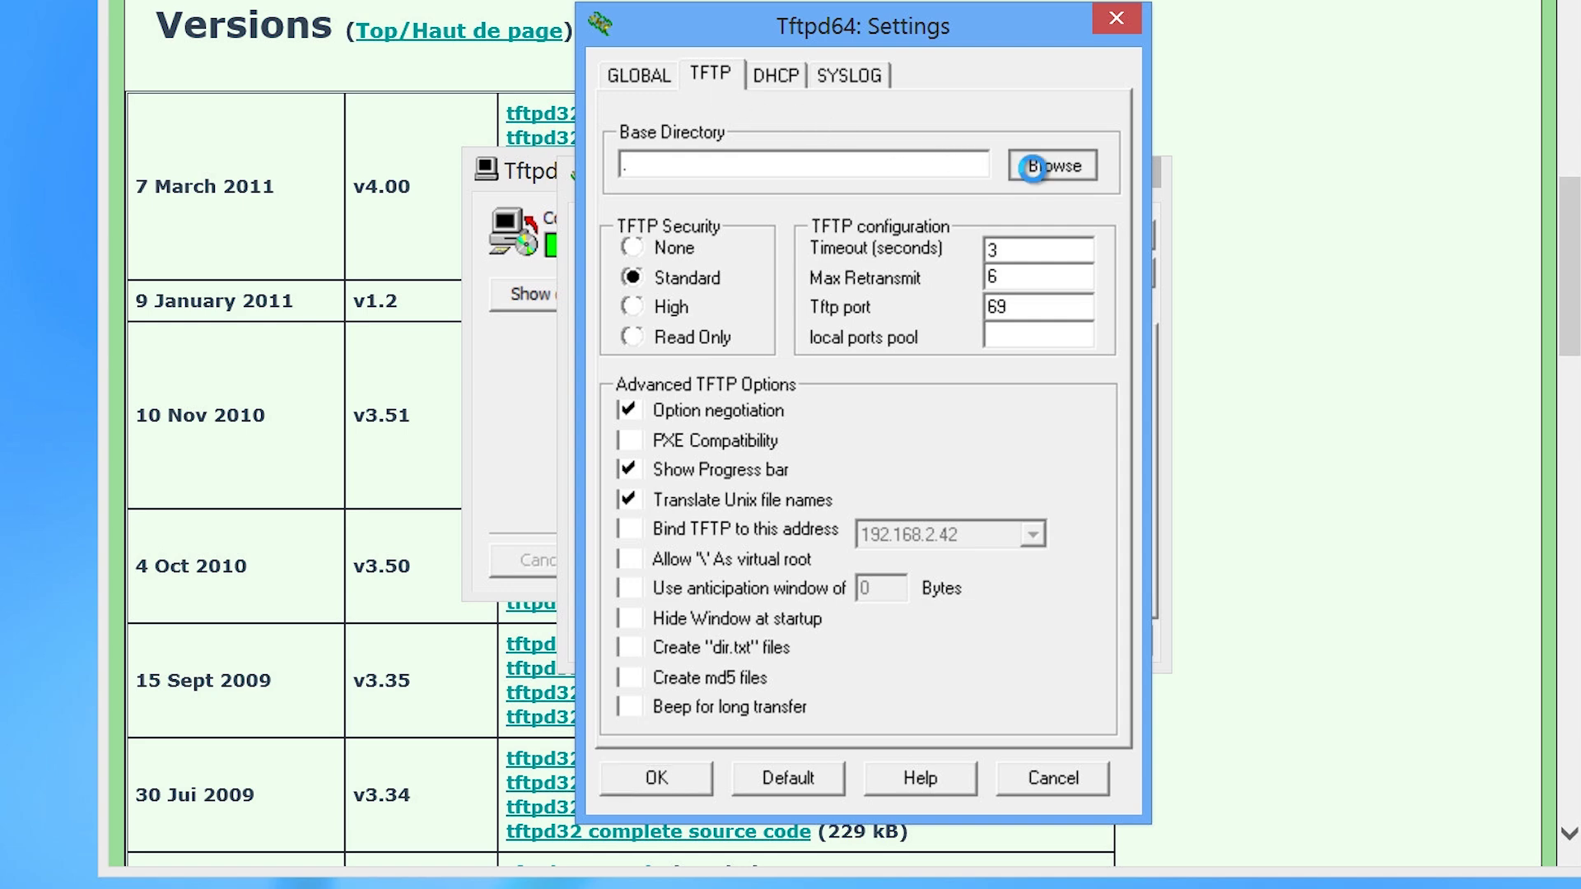
left_click(592, 406)
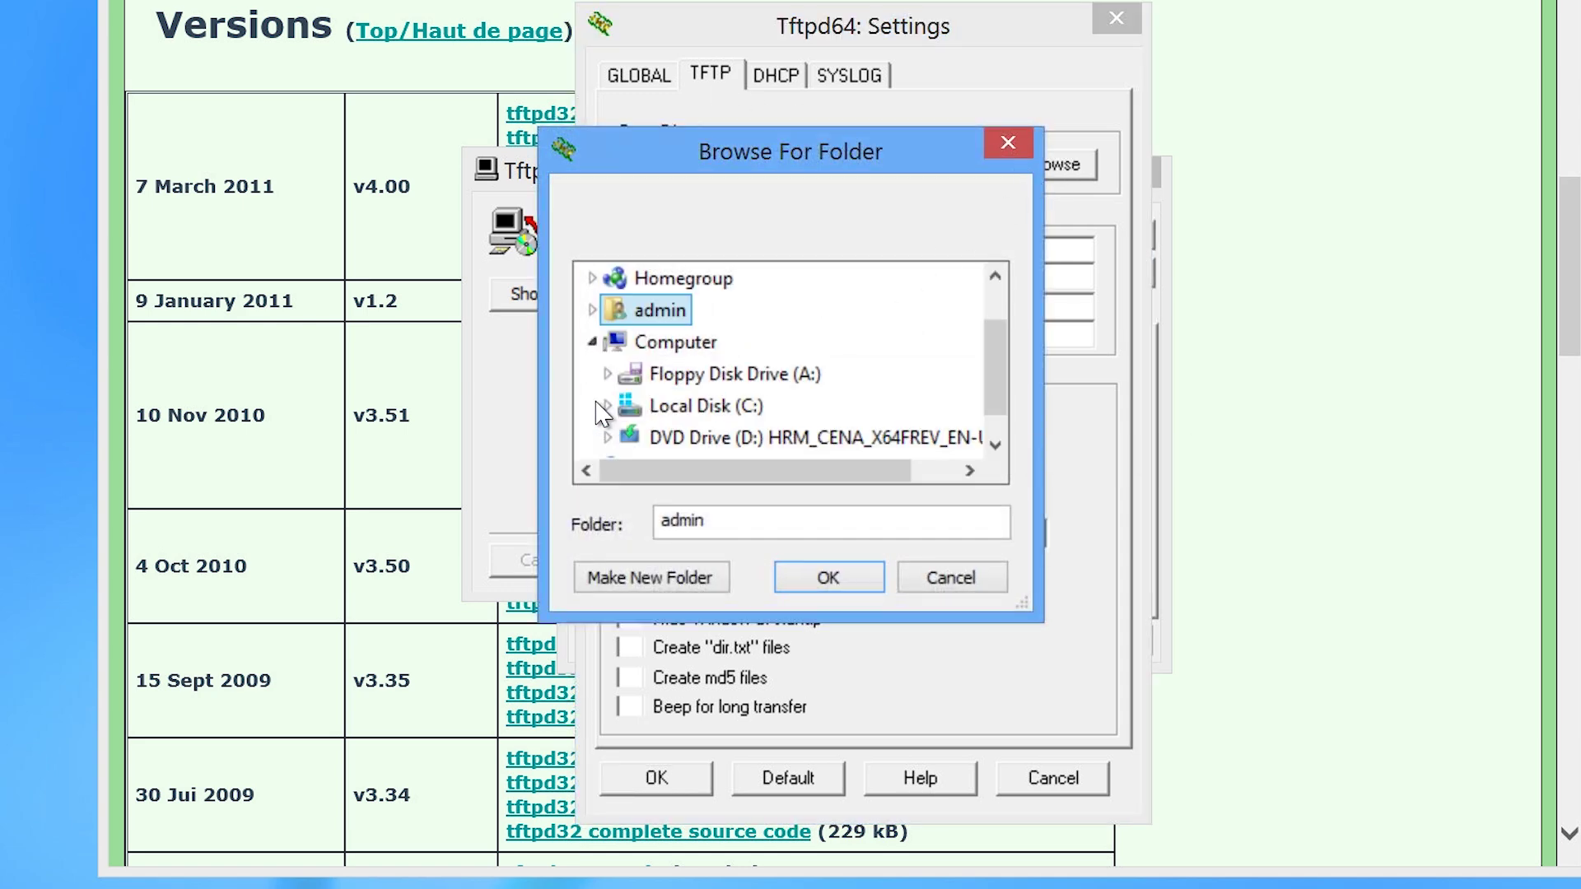
double_click(659, 412)
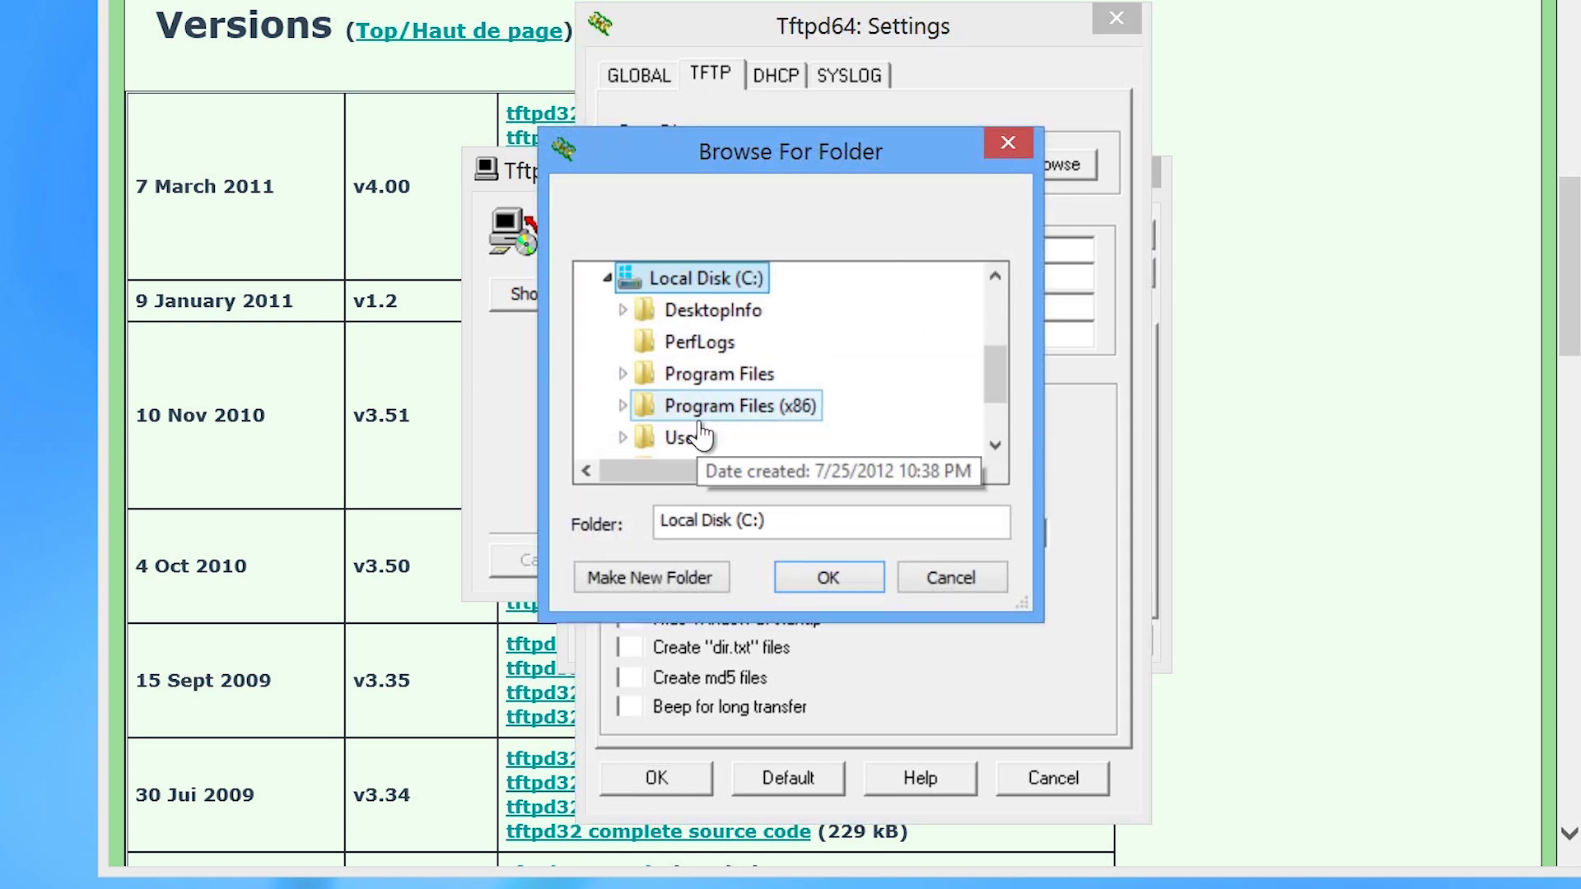
left_click(669, 581)
type("tftp")
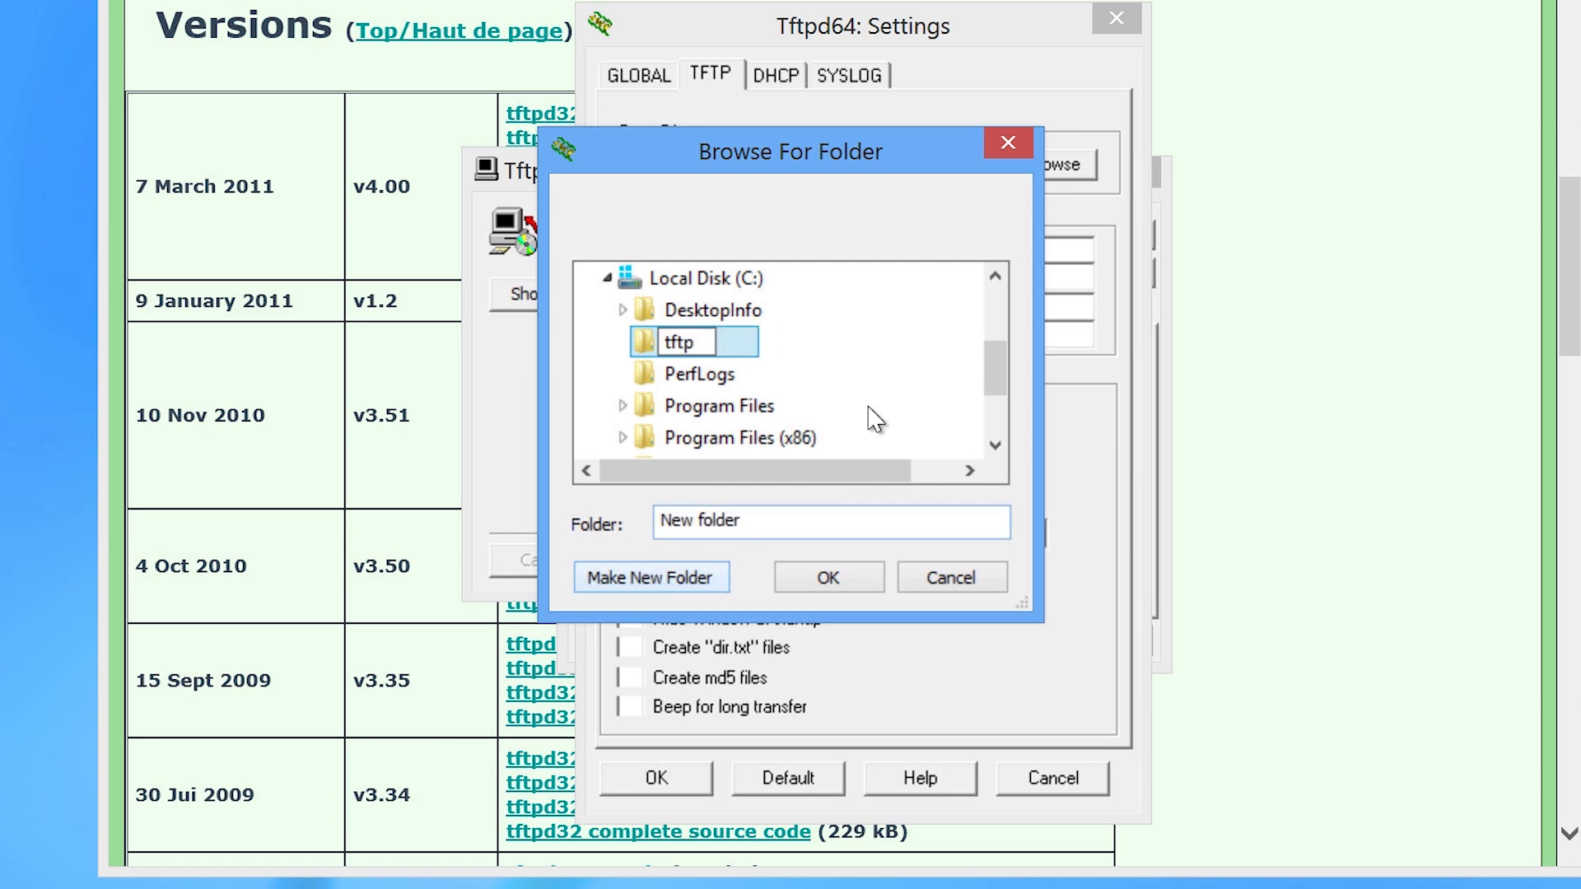
left_click(869, 424)
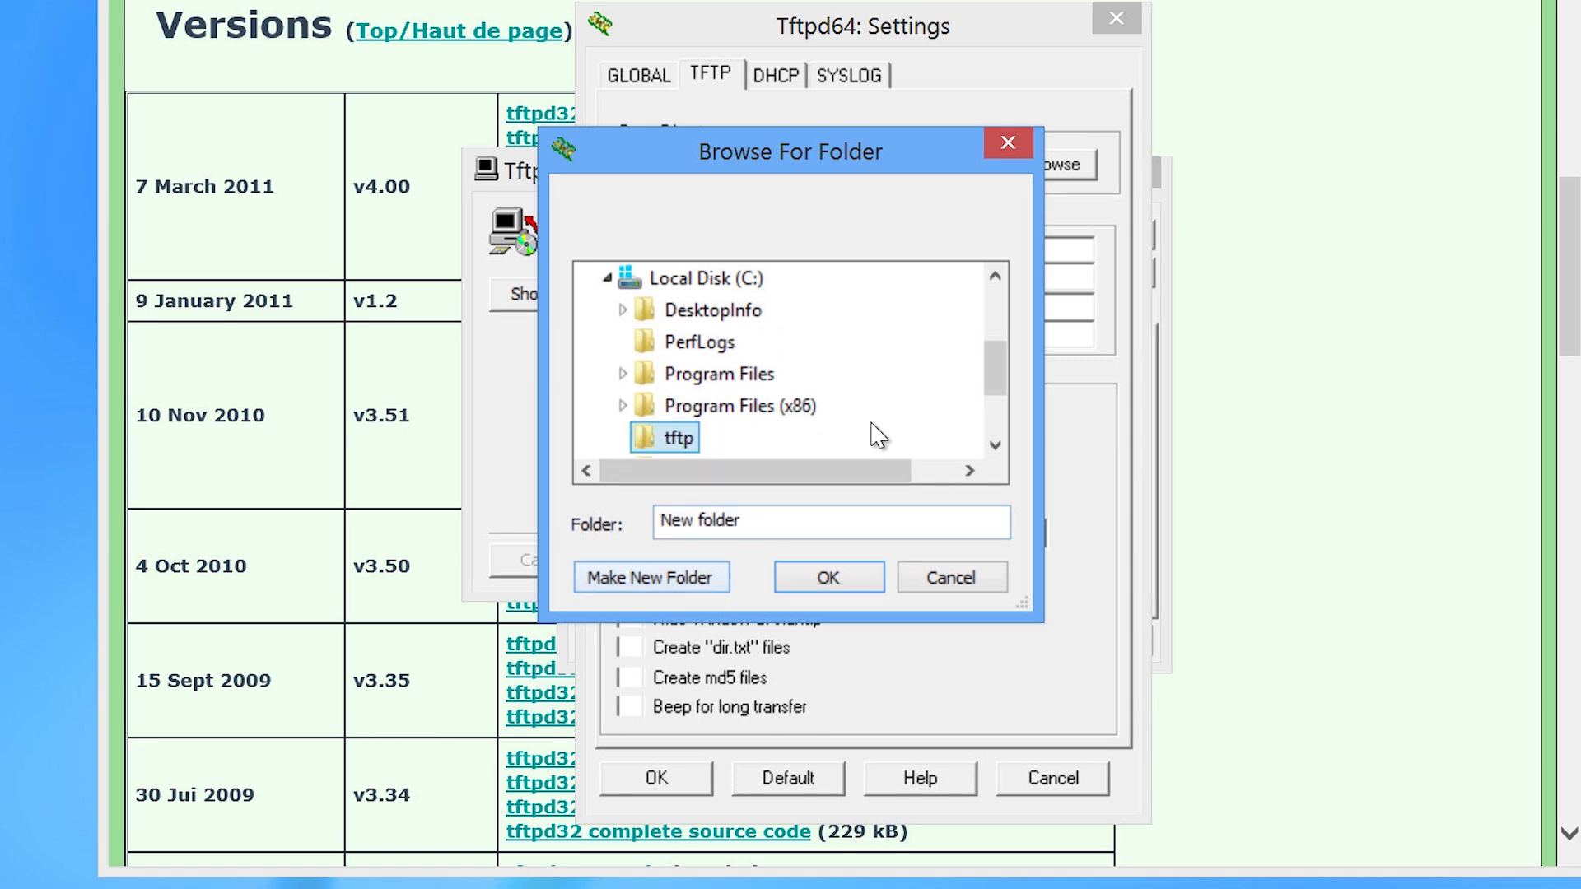
left_click(853, 586)
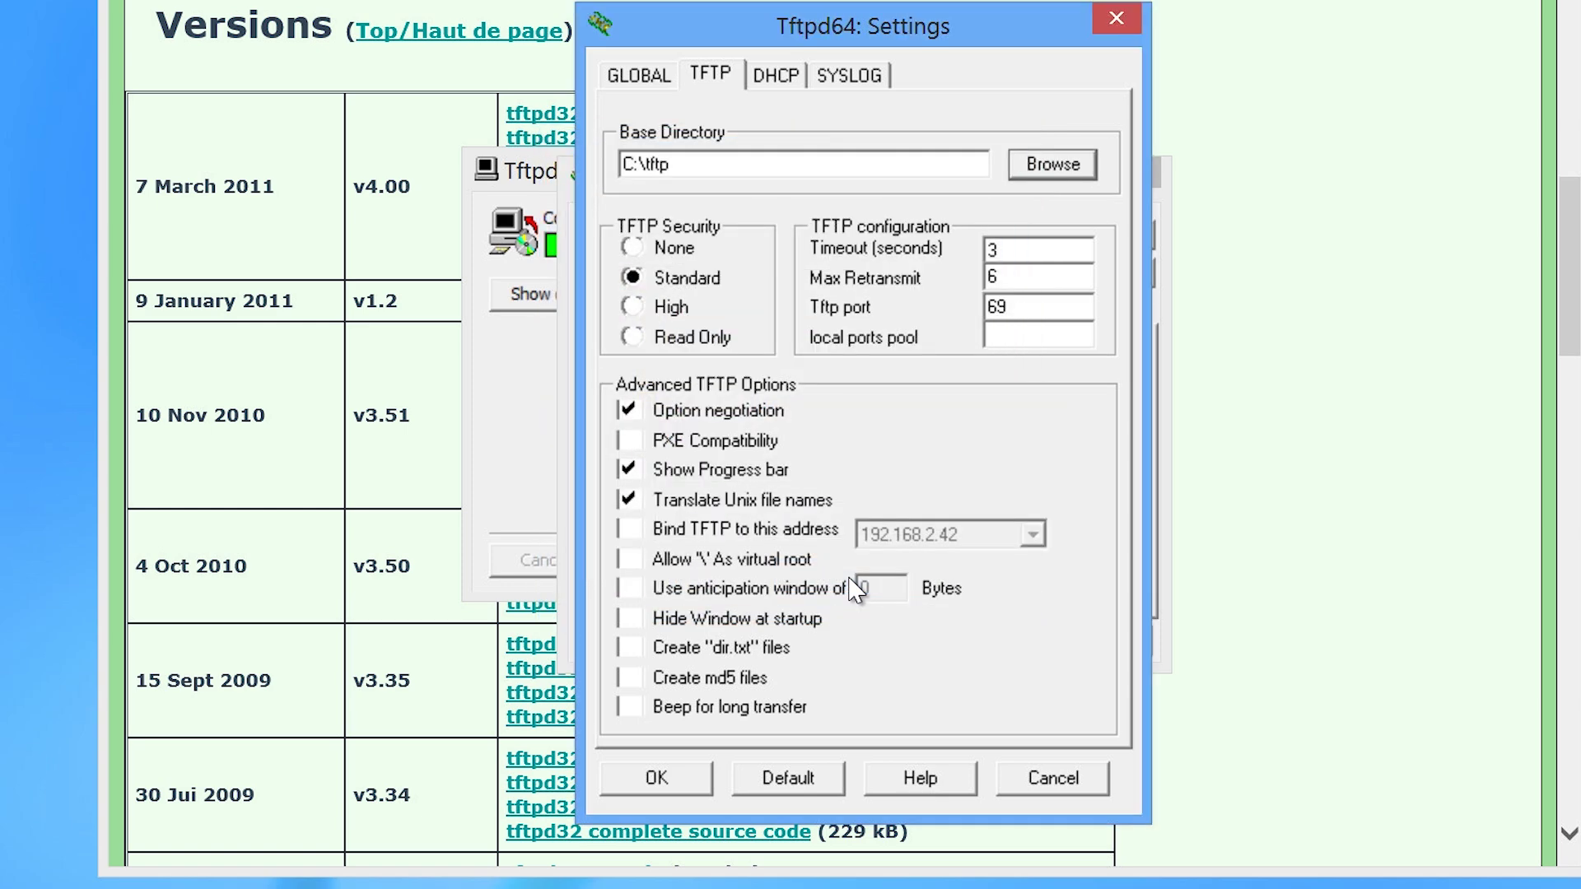
Enable '\' as virtual root and PXE Compatibility, and disable option negotiation.
left_click(630, 559)
left_click(630, 441)
left_click(630, 410)
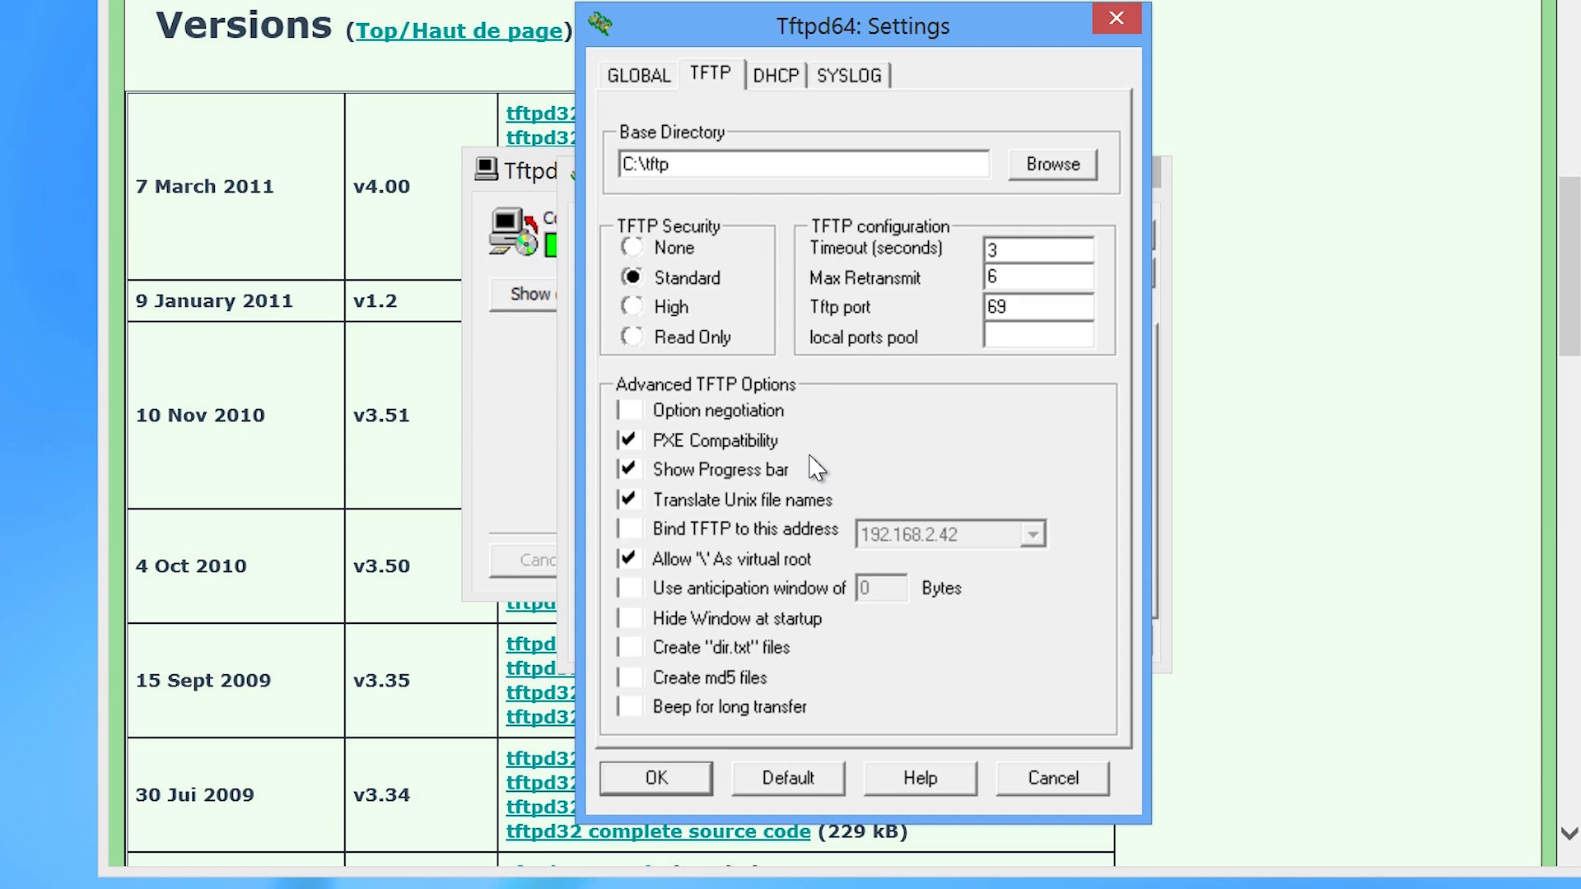
Set the DHCP pool to start at 192.168.2.50 for 50 addresses, boot file pxelinux.0, DNS 192.168.2.2.
left_click(770, 79)
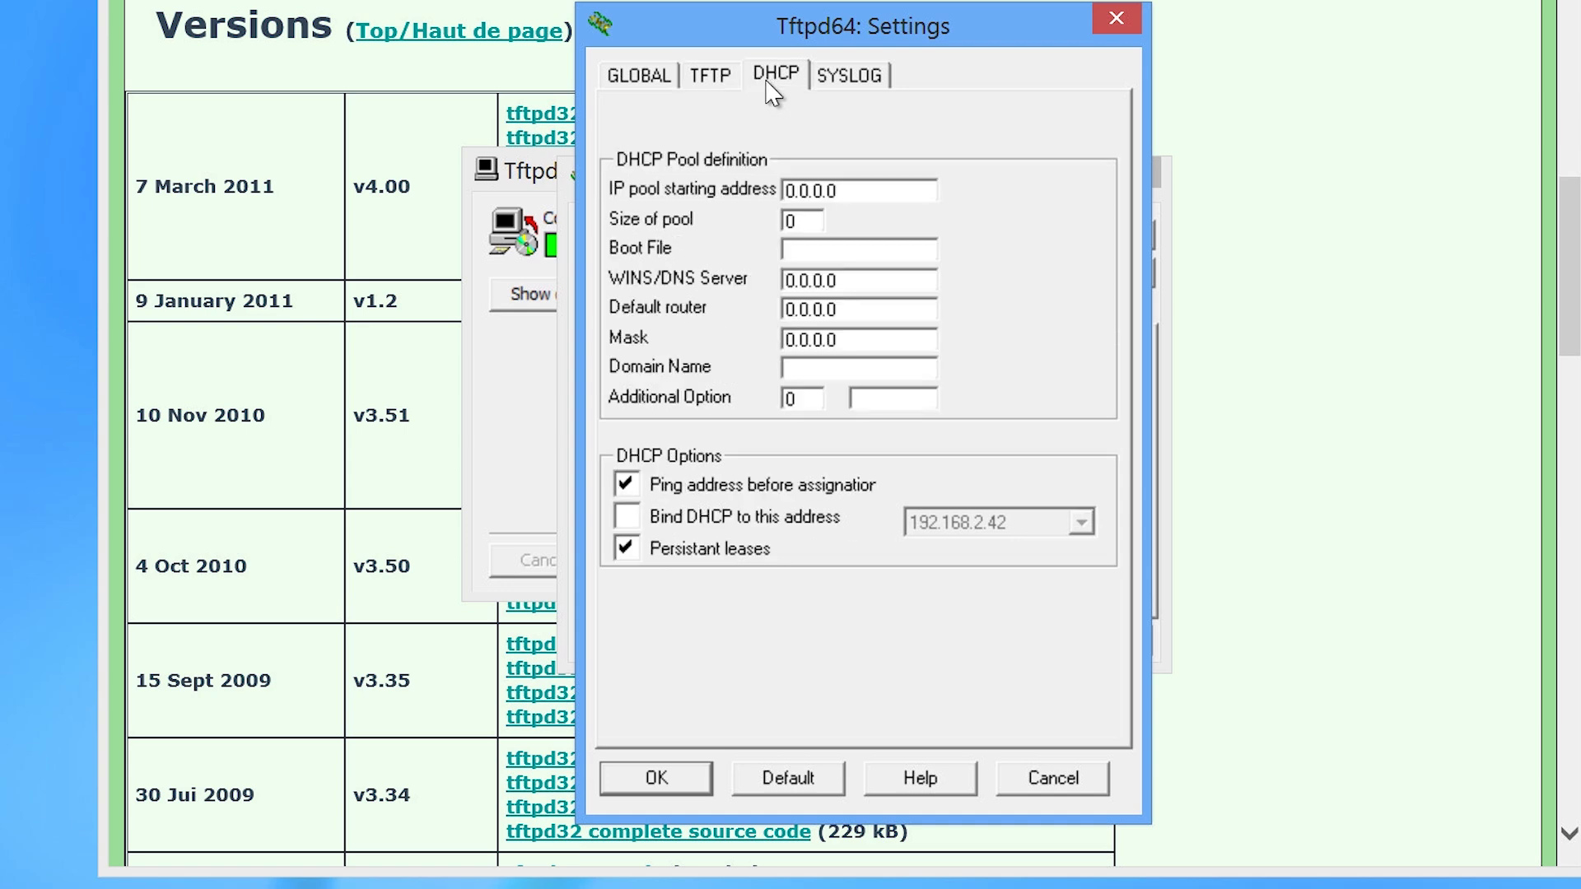
left_click_drag(857, 190, 733, 174)
type("192.168.2.50")
key("Tab")
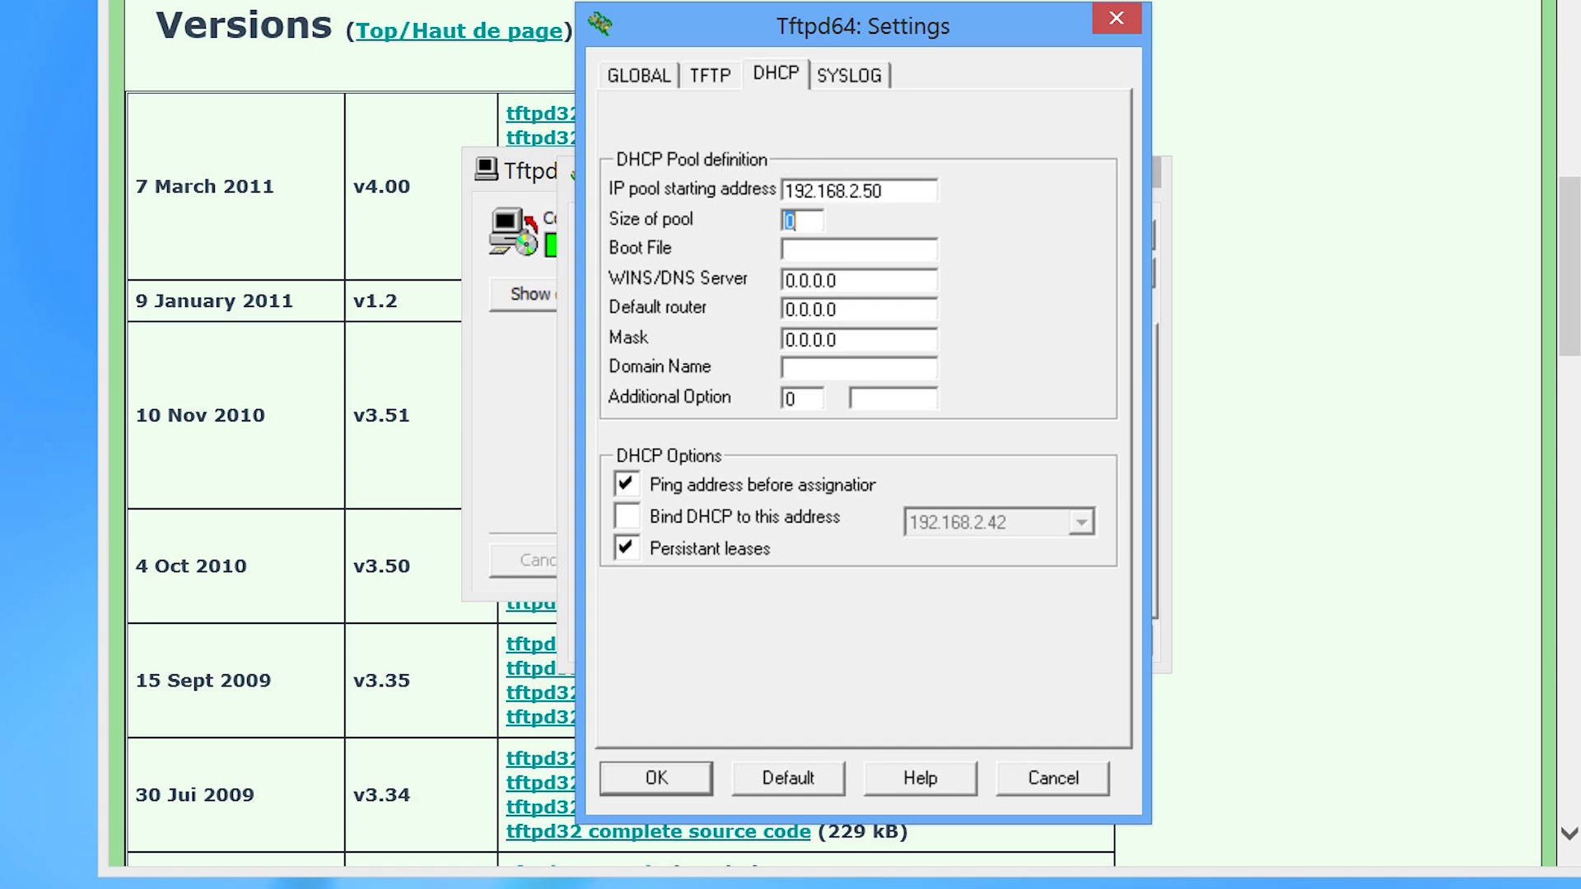
type("50")
key("Tab")
type("pxelinux.0")
key("Tab")
type("192.168.2.2")
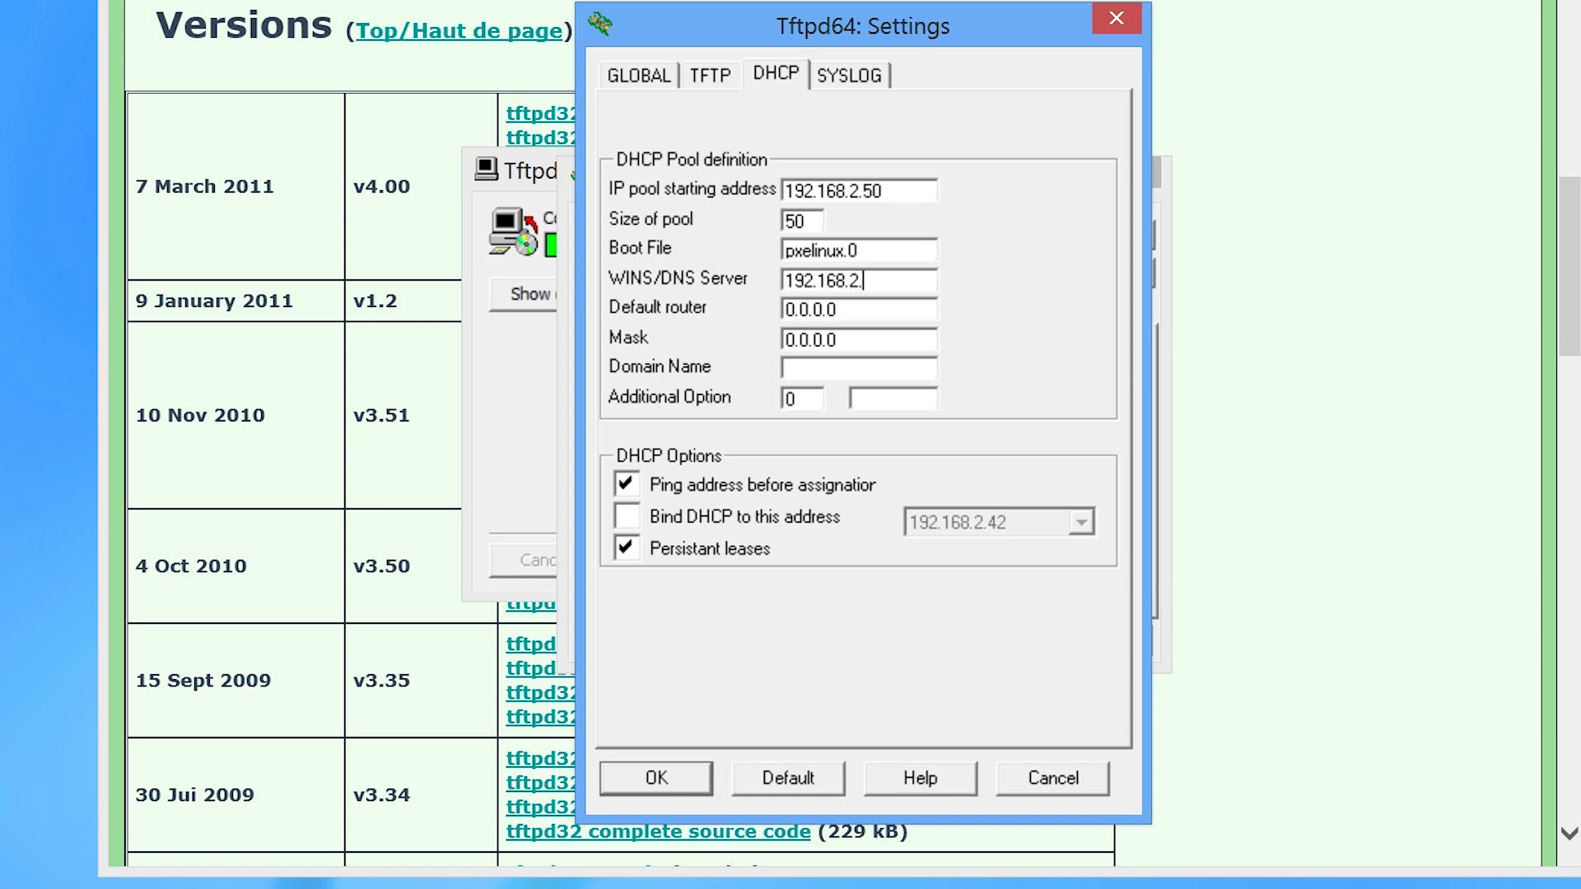
key("Tab")
type("192.168.2.")
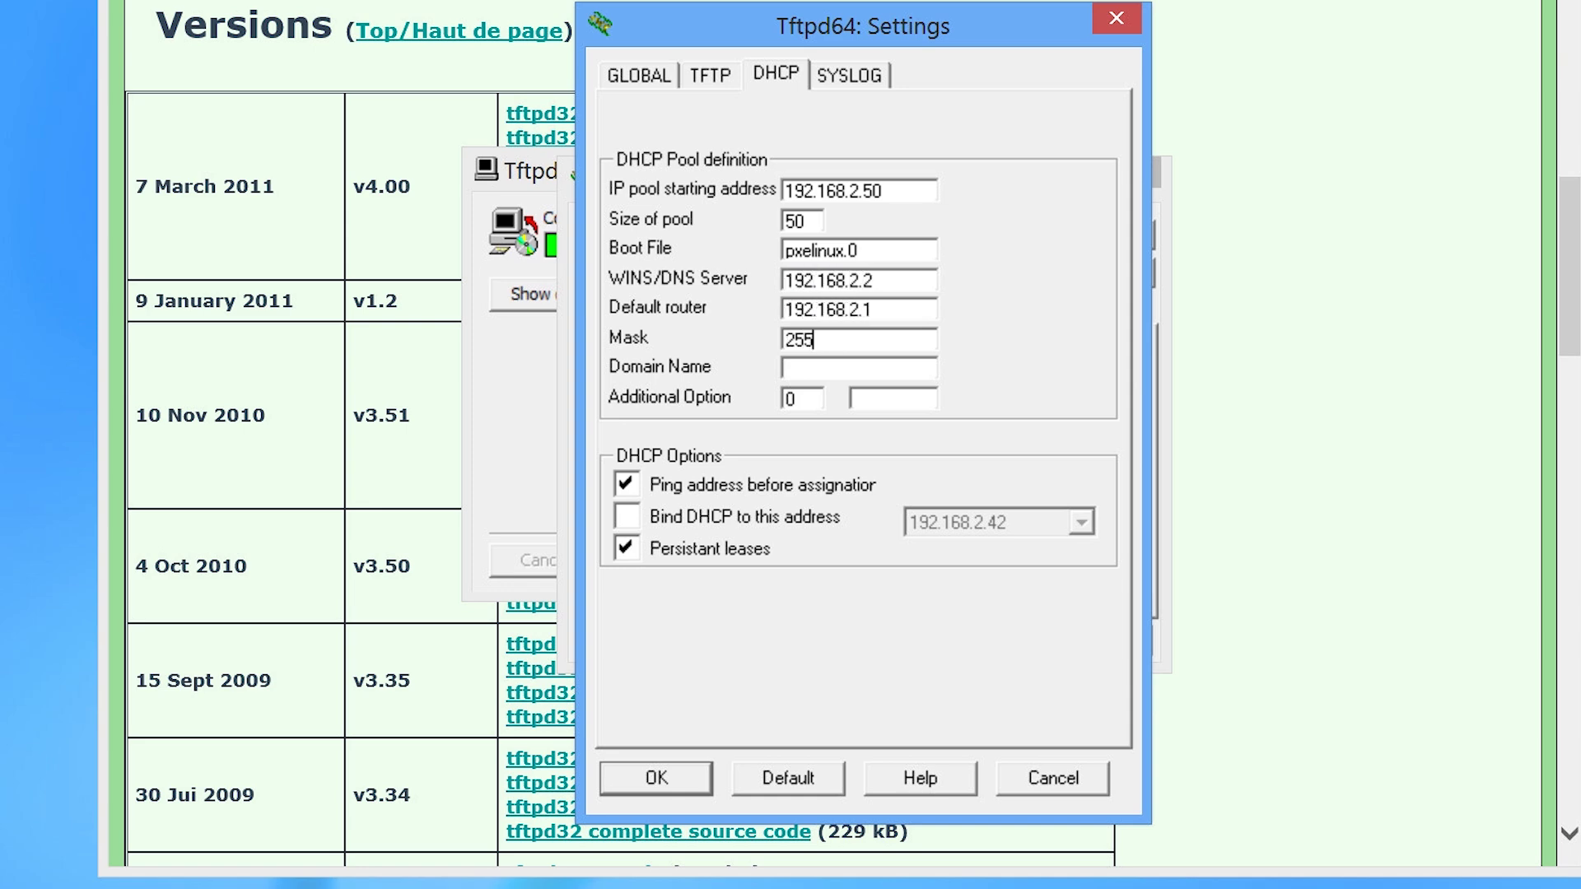
type(".255.255.0")
Turn off pinging addresses before assignment, save the settings, and close the completed installer.
left_click(626, 492)
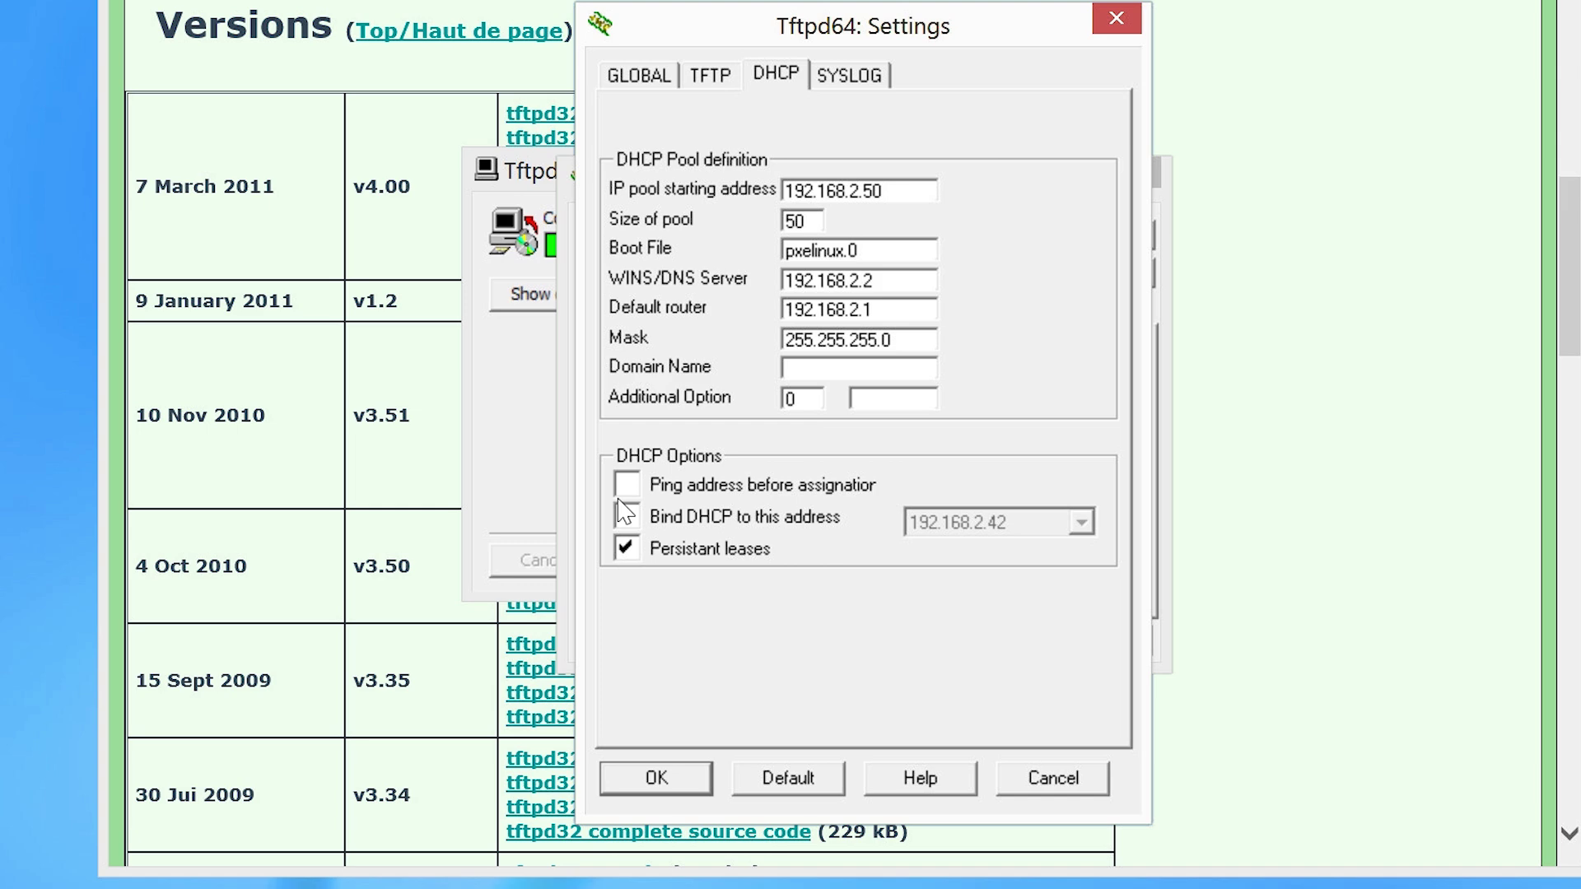
left_click(626, 516)
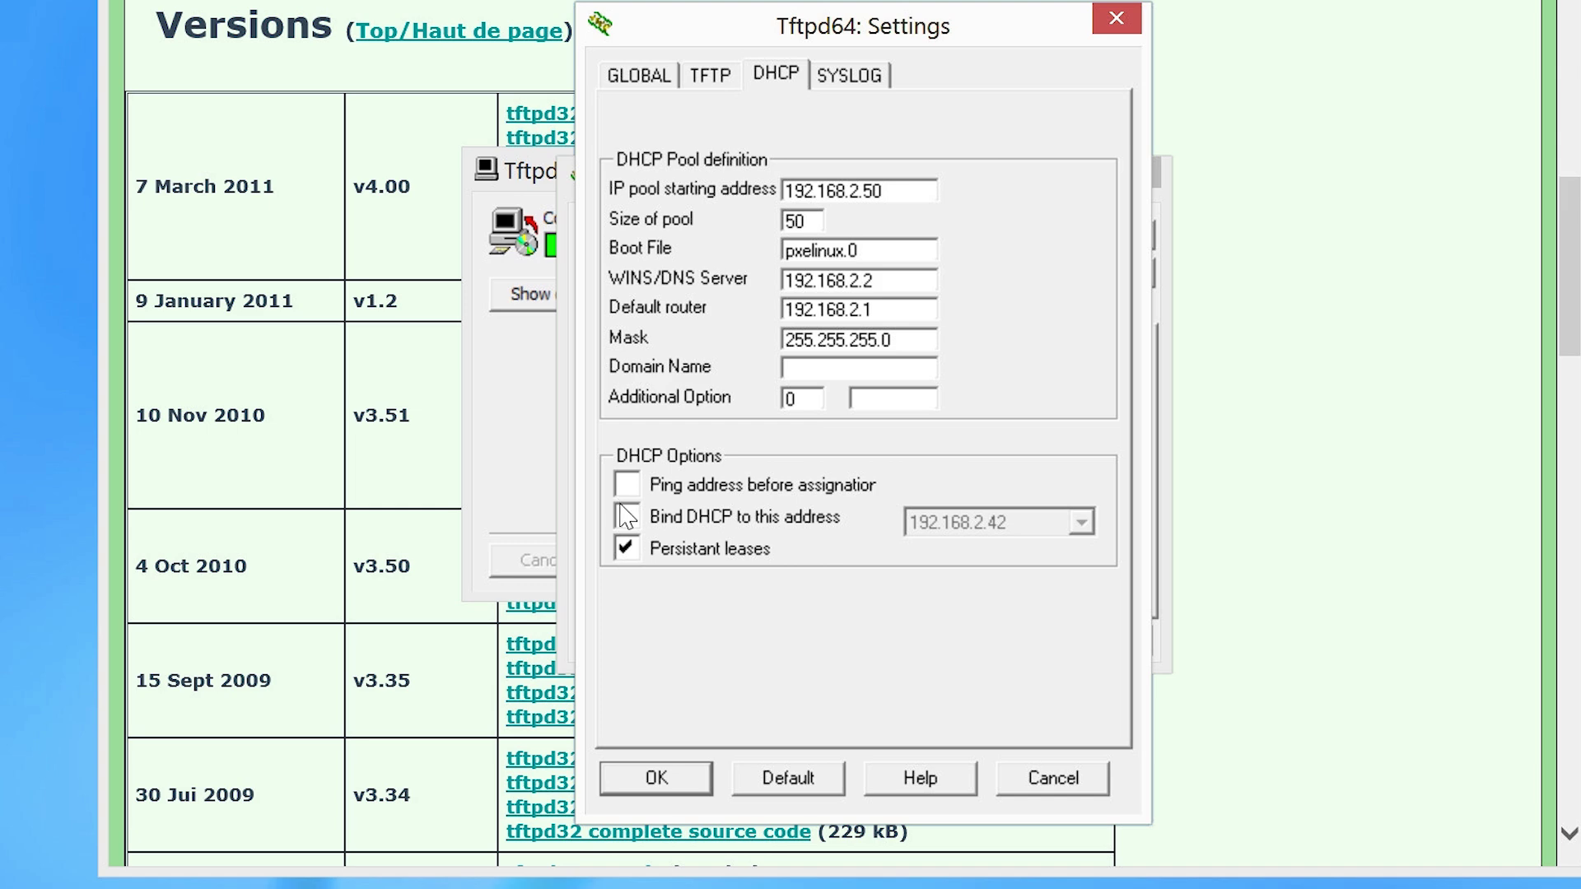
left_click(673, 776)
left_click(550, 475)
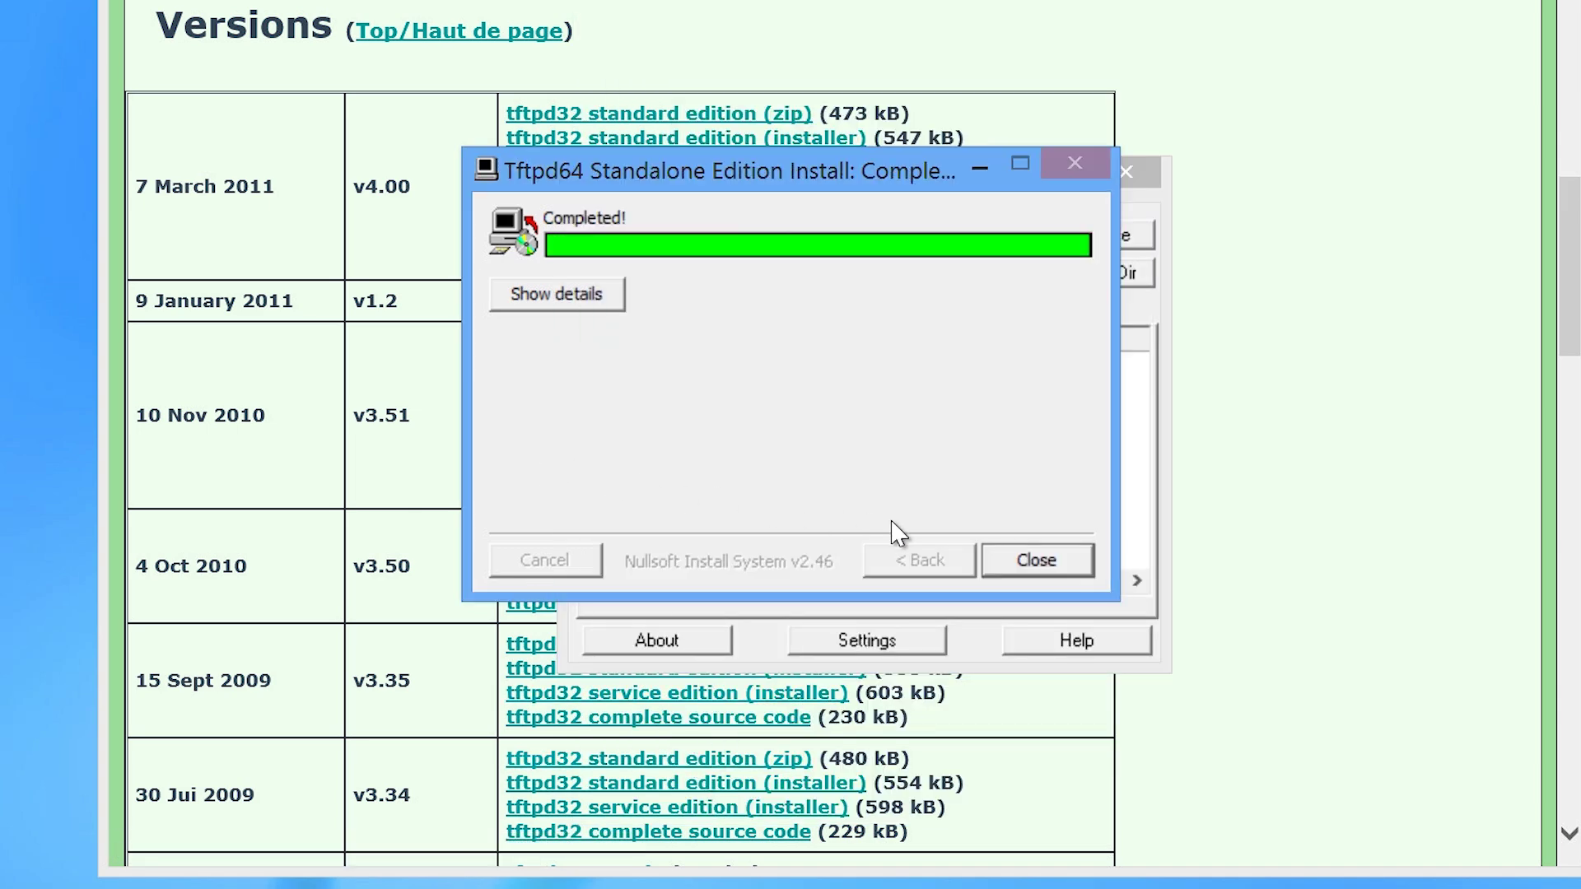
left_click(1032, 555)
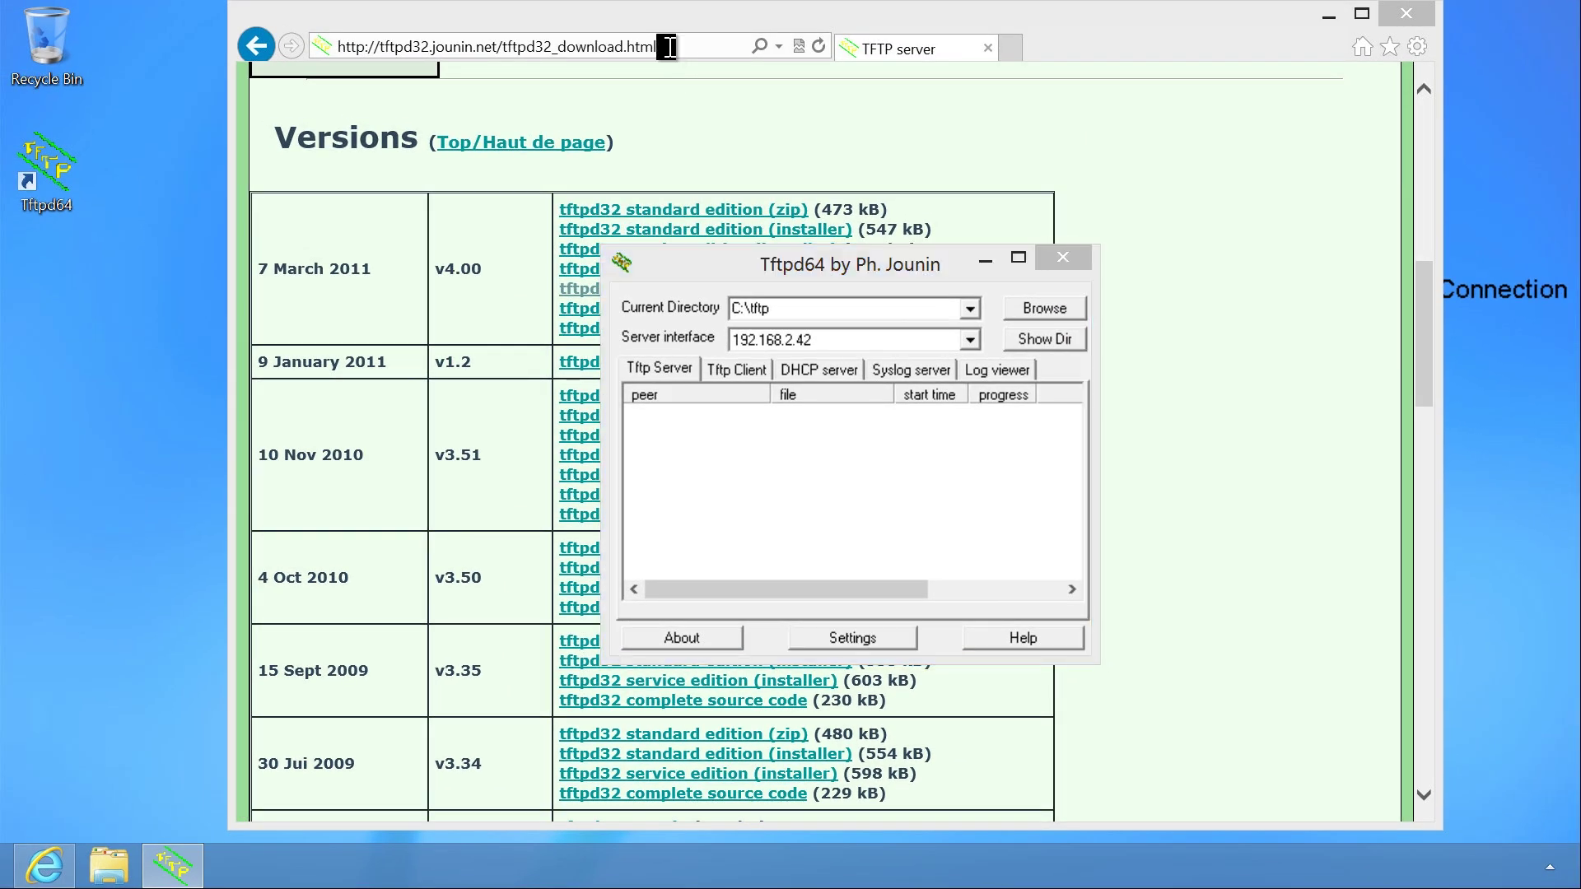
left_click(741, 31)
type("www.itfreetrai")
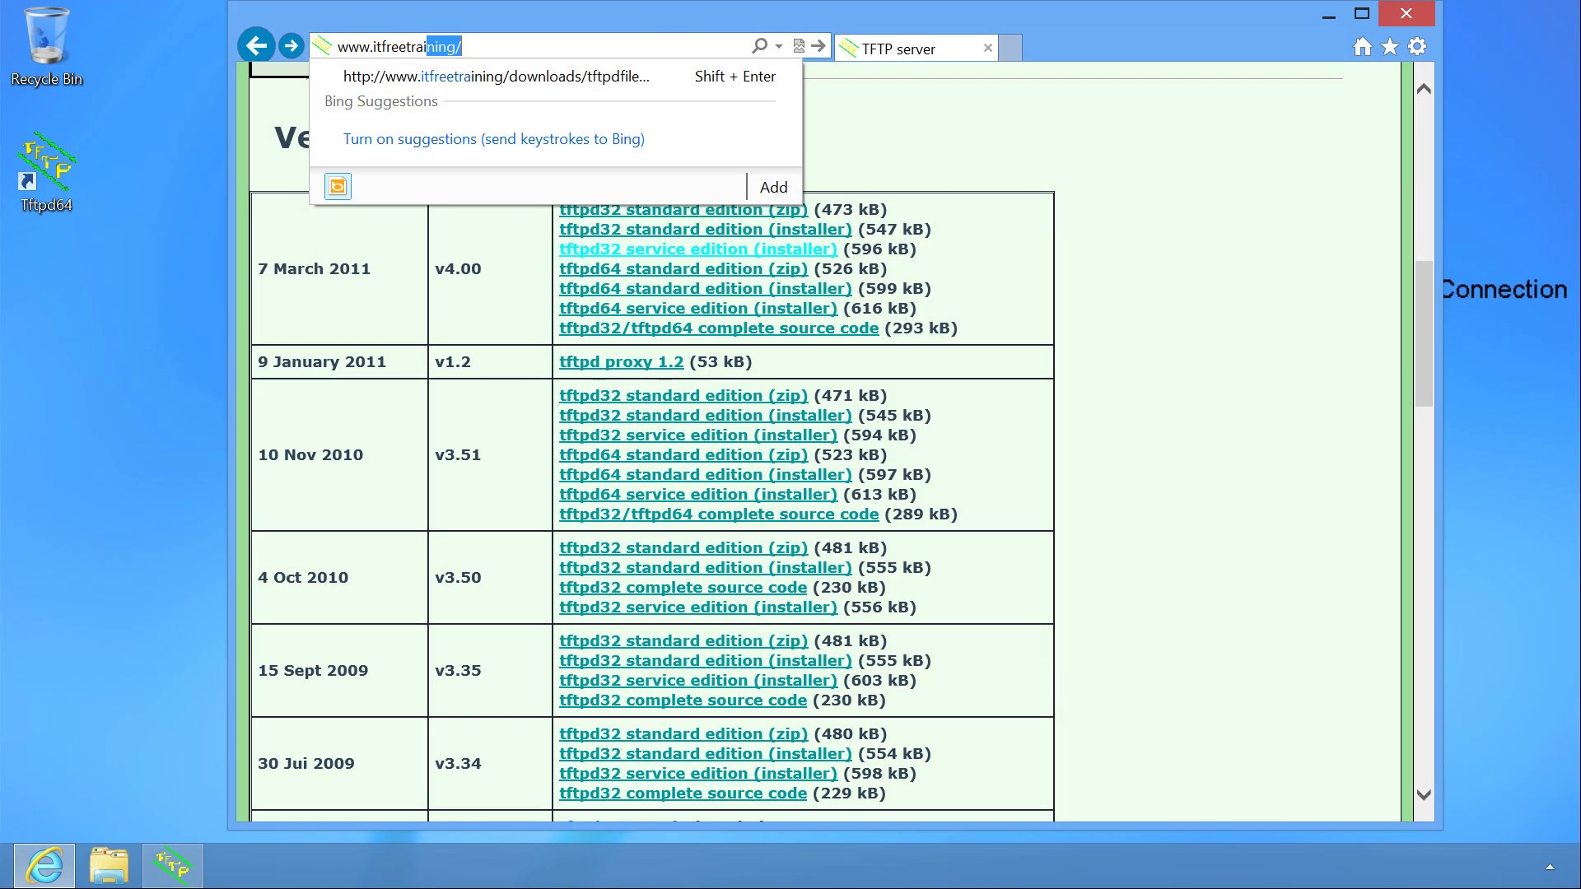
type("ning.com/downloads/tftpdfiles.zip")
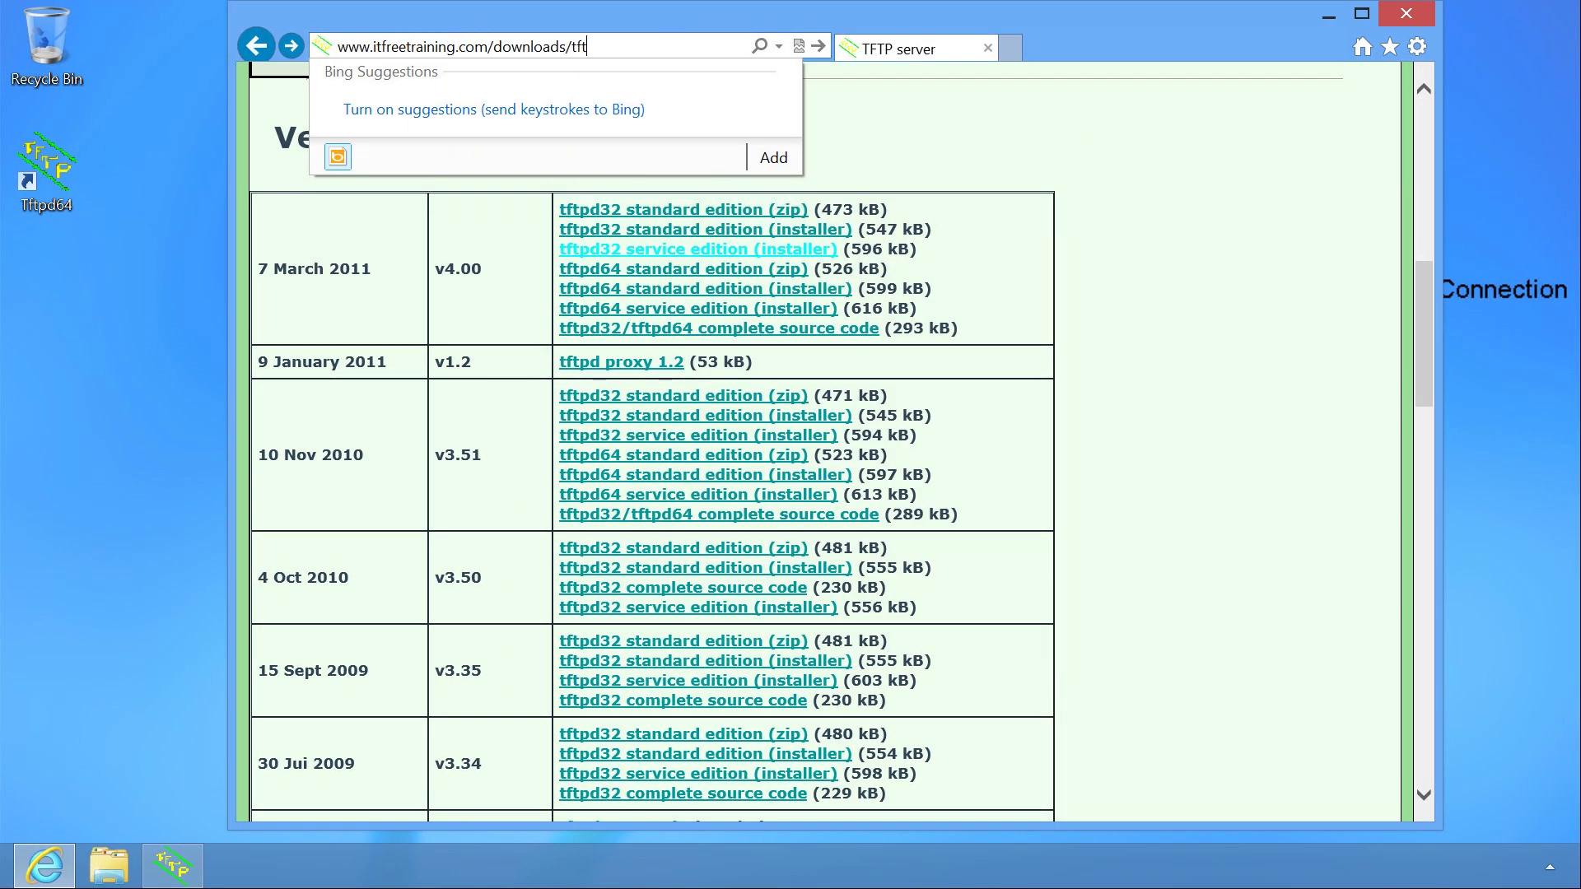
key("Return")
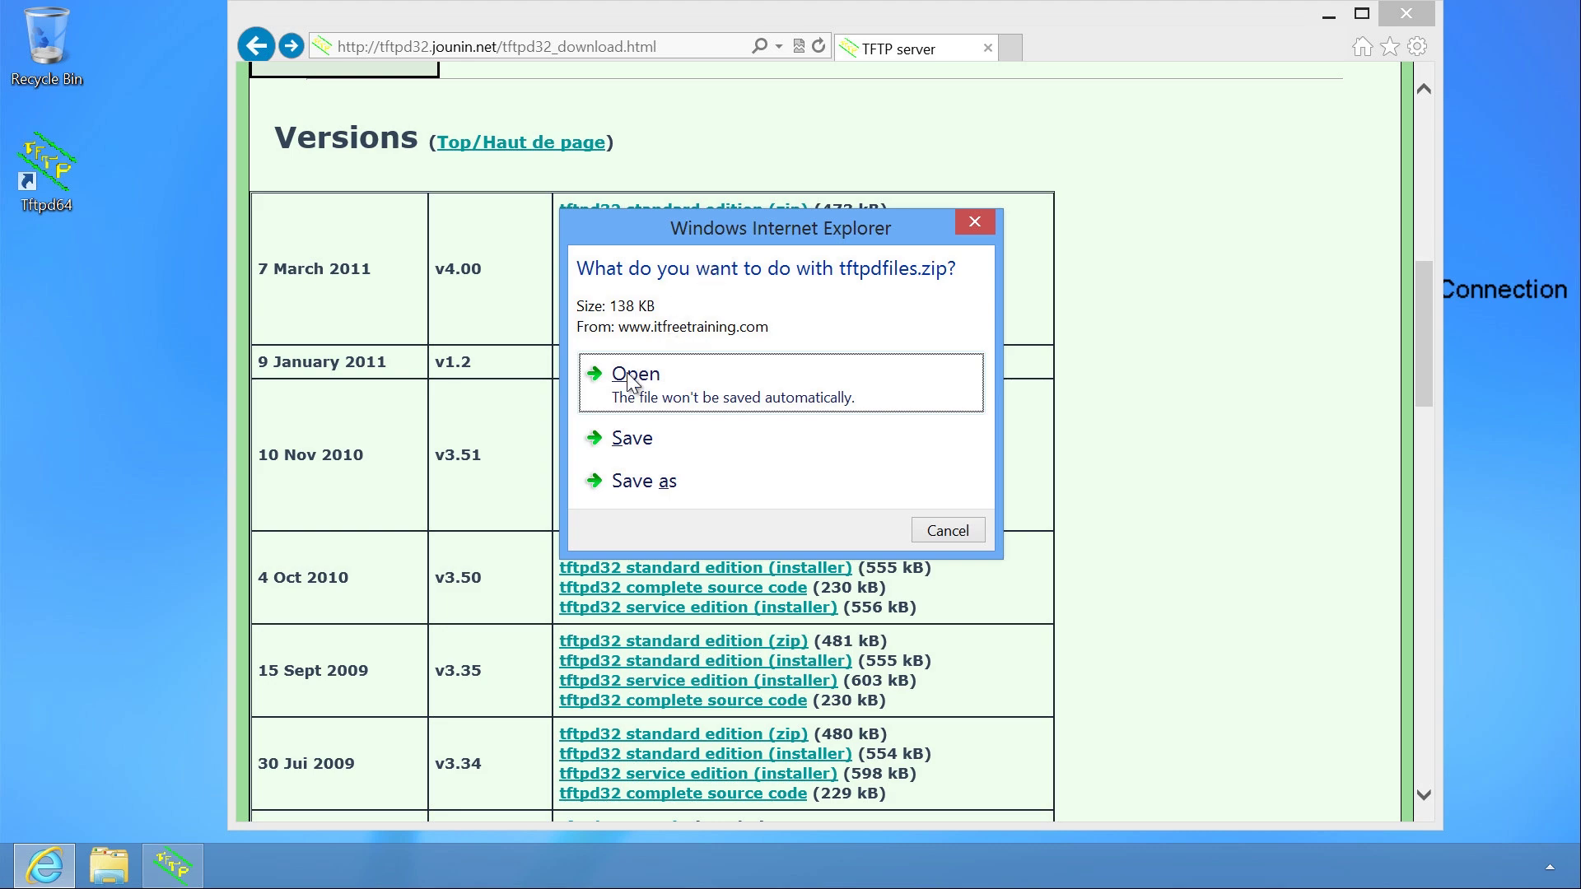
left_click(699, 383)
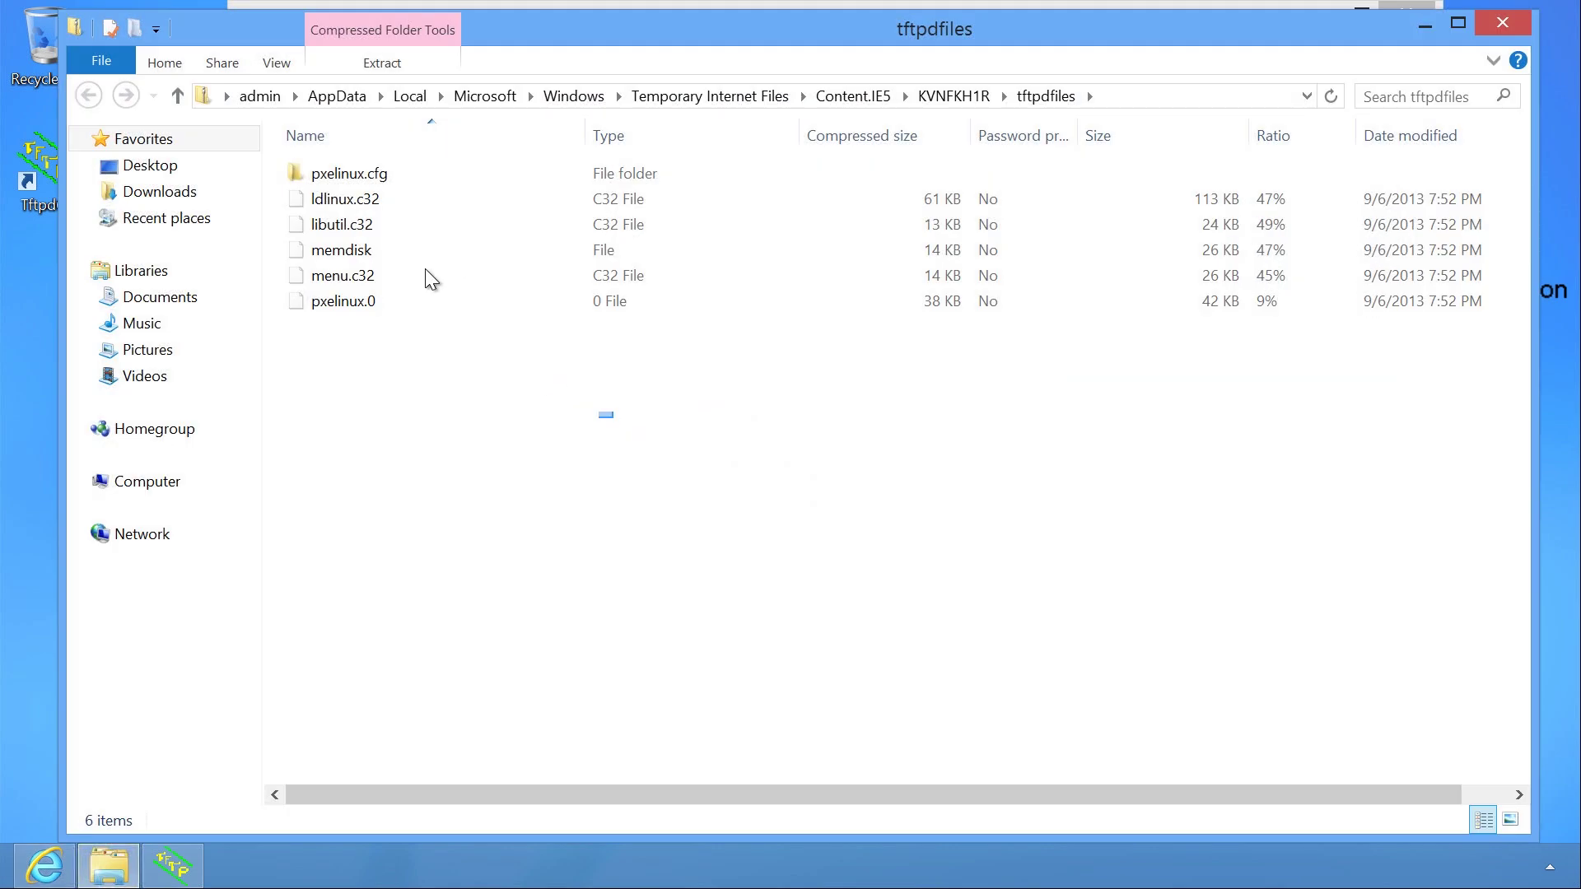
Copy the six archive items, including pxelinux.0 and pxelinux.cfg, into C:\tftp.
left_click_drag(425, 268, 309, 161)
right_click(323, 171)
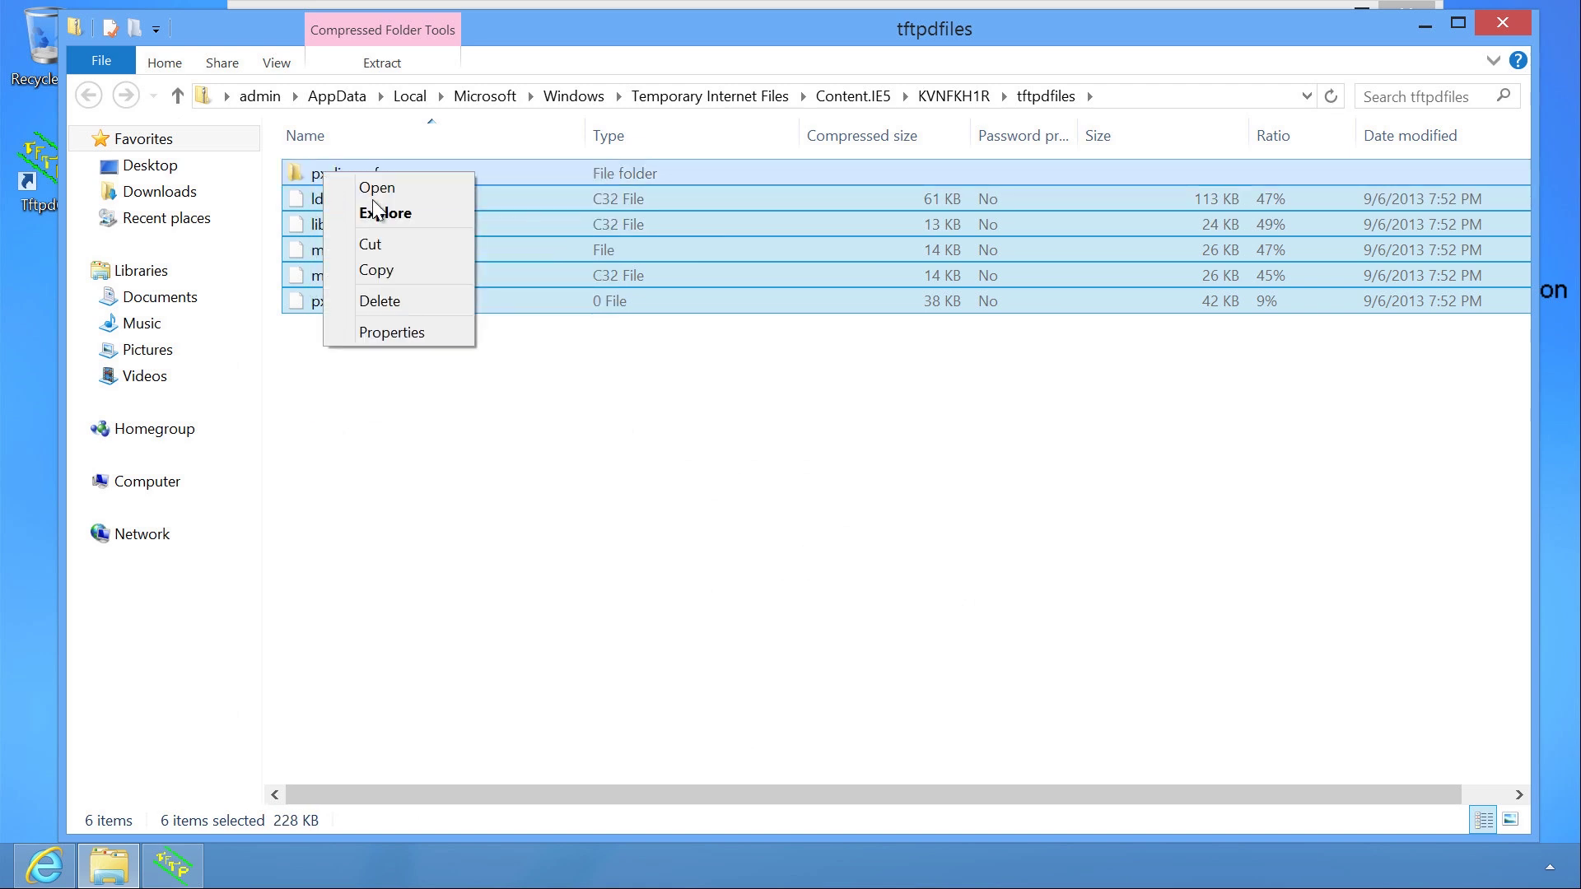
left_click(405, 262)
left_click(148, 486)
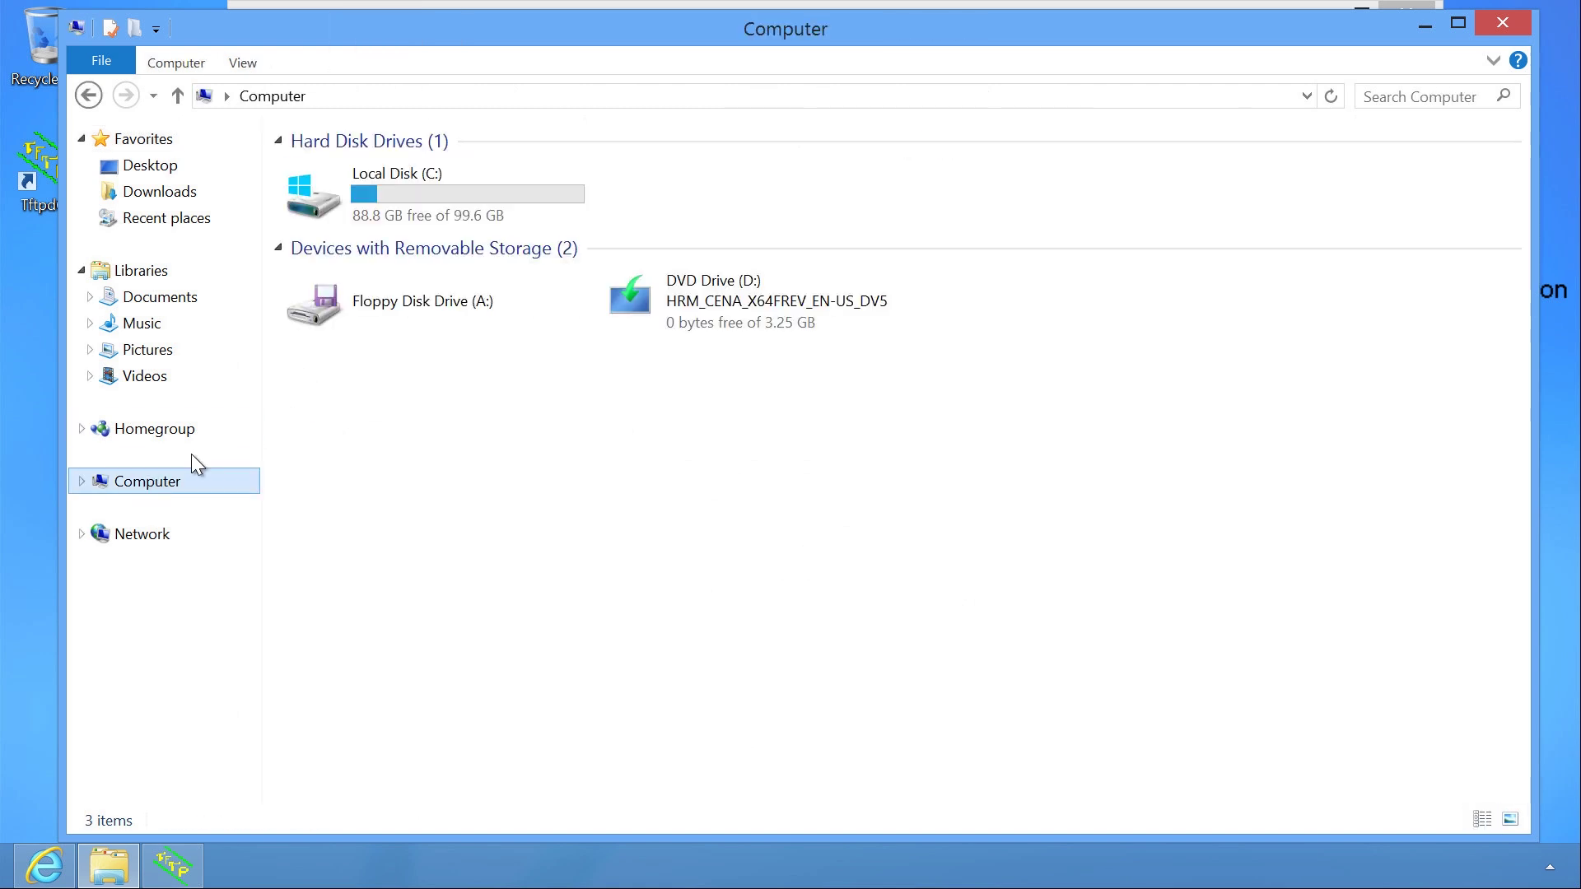
double_click(400, 212)
left_click(334, 275)
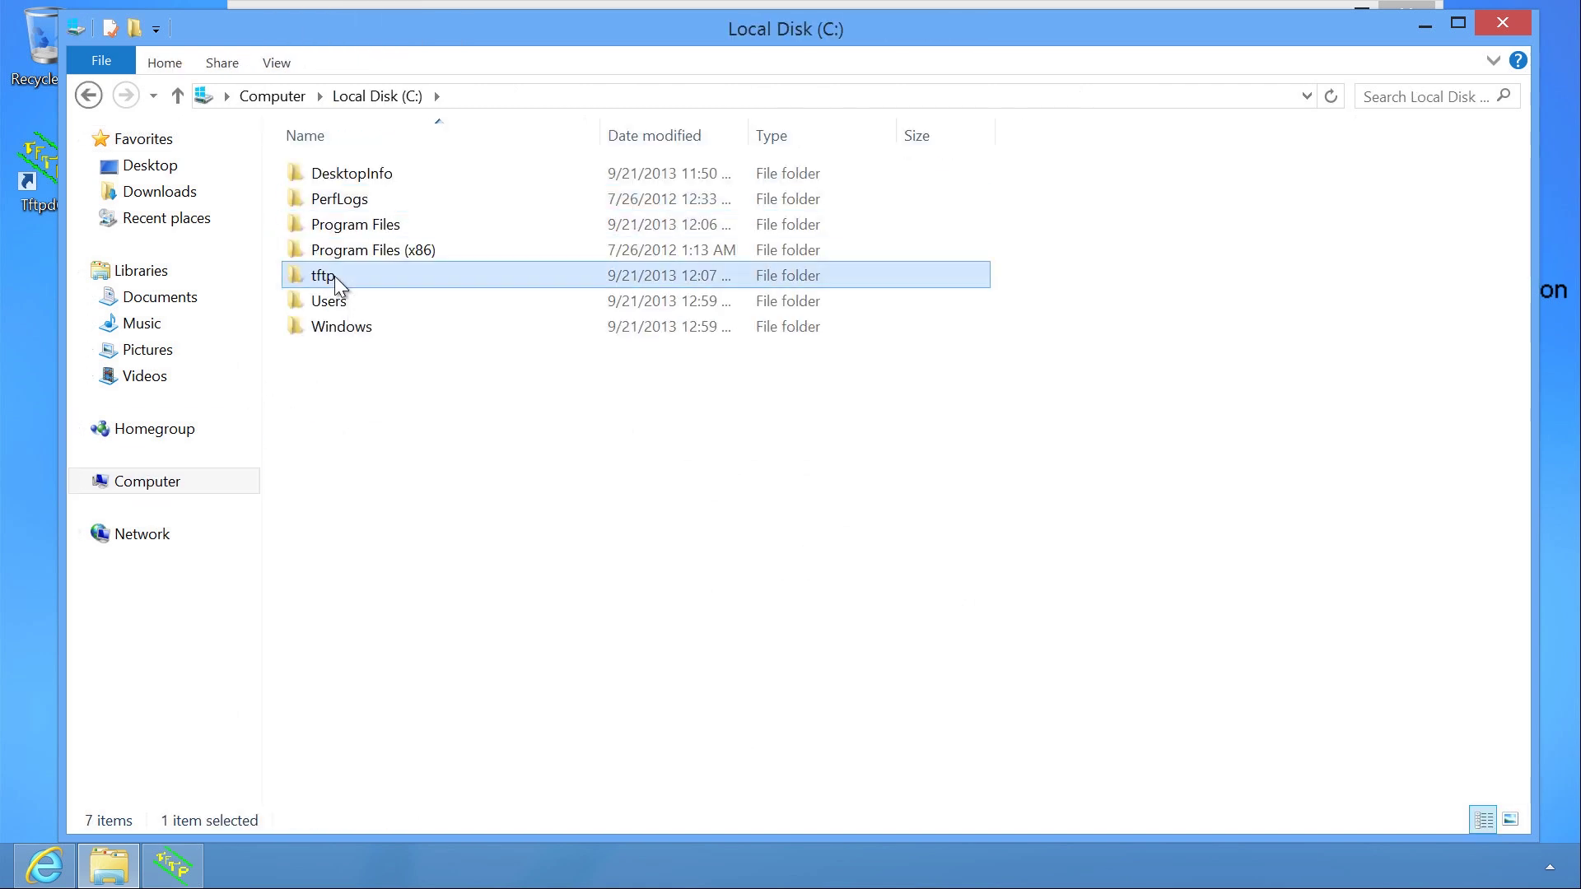
double_click(334, 275)
right_click(382, 258)
left_click(477, 412)
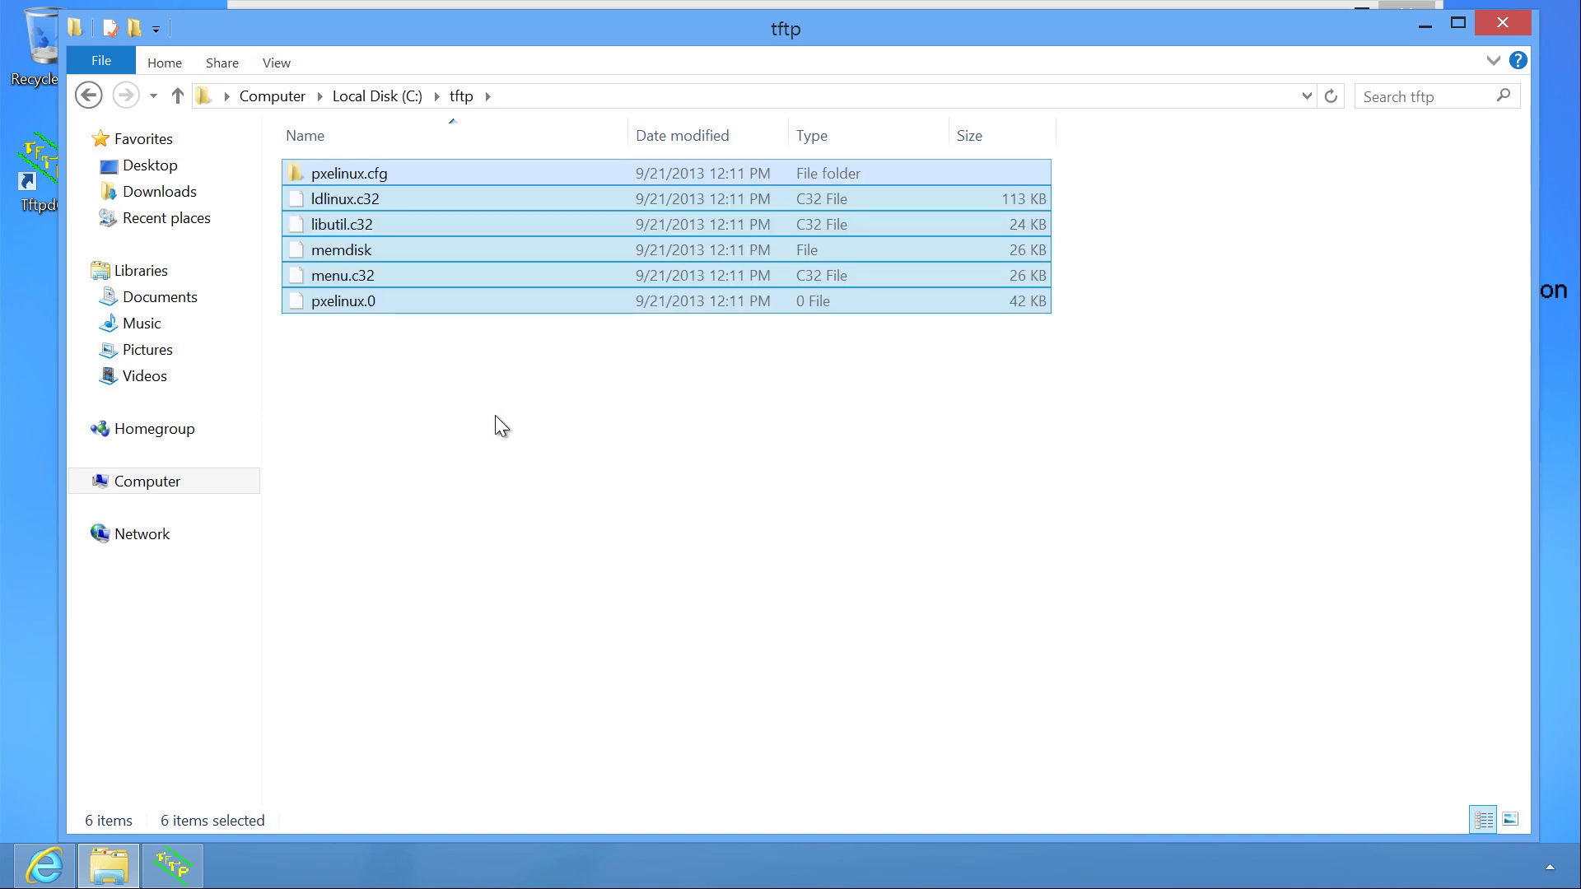
Close File Explorer, search Google for 'windows adk', and open the Microsoft ADK download result.
left_click(1502, 22)
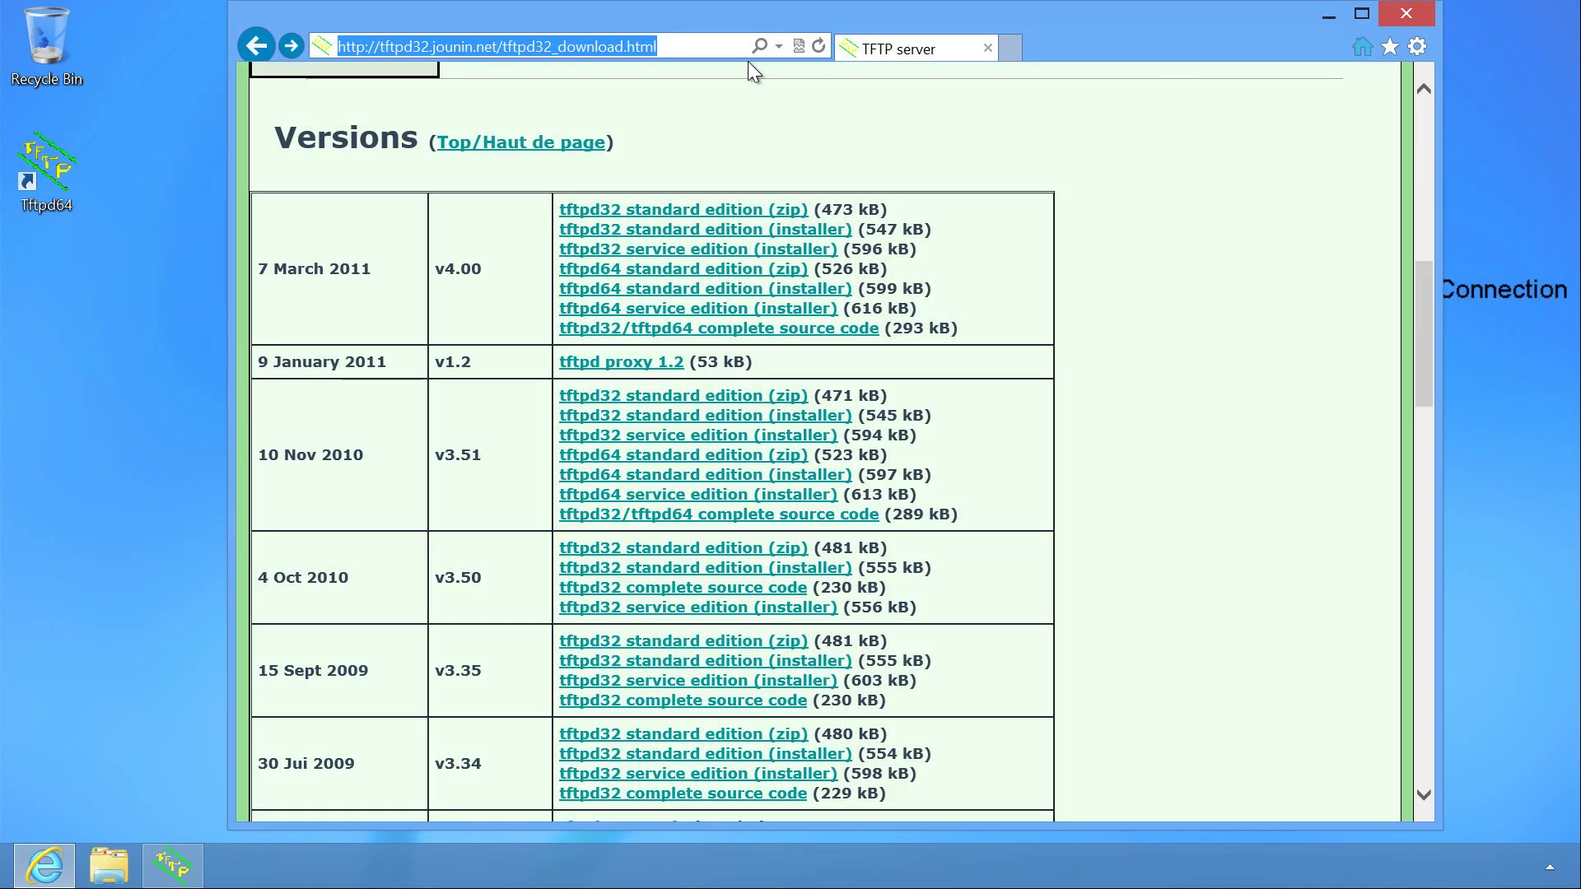
left_click(687, 45)
type("www.google.com.au/")
key("Return")
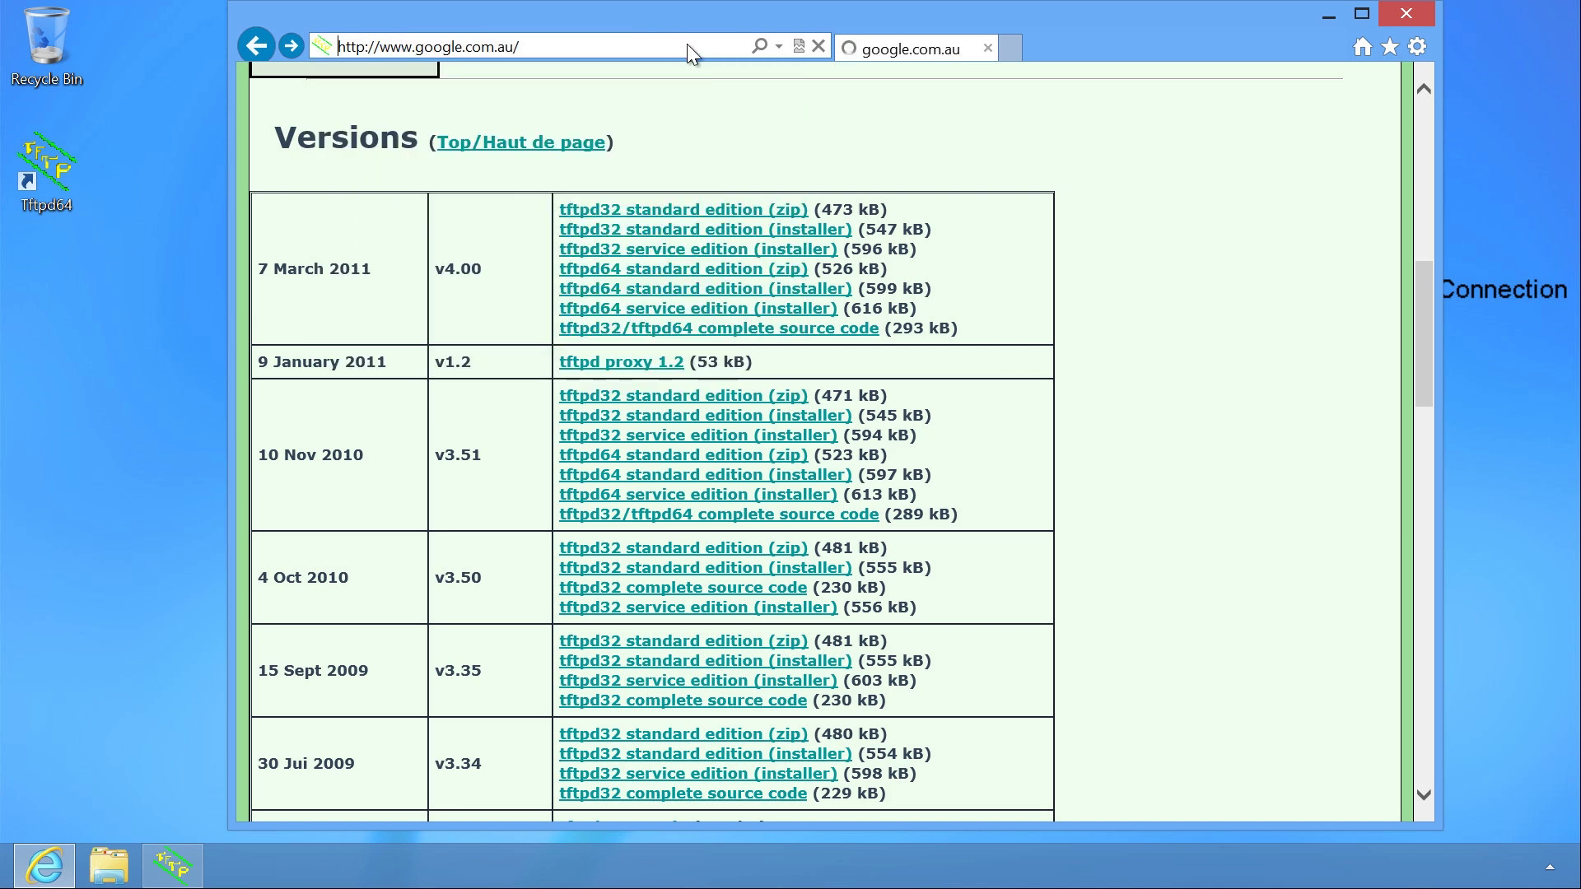
type("windows adk")
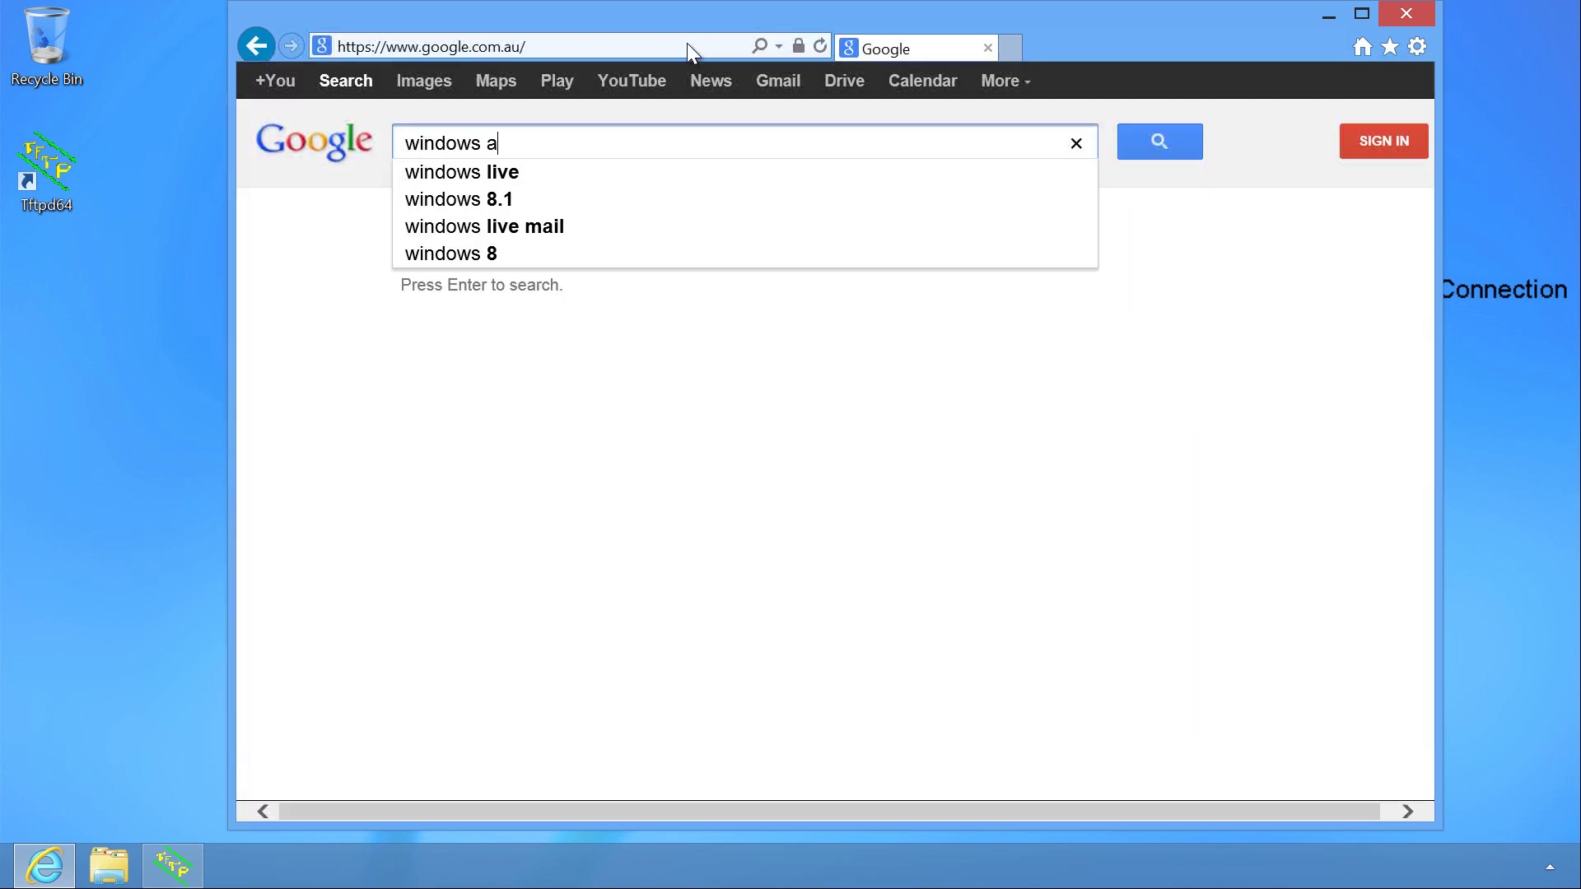
key("Return")
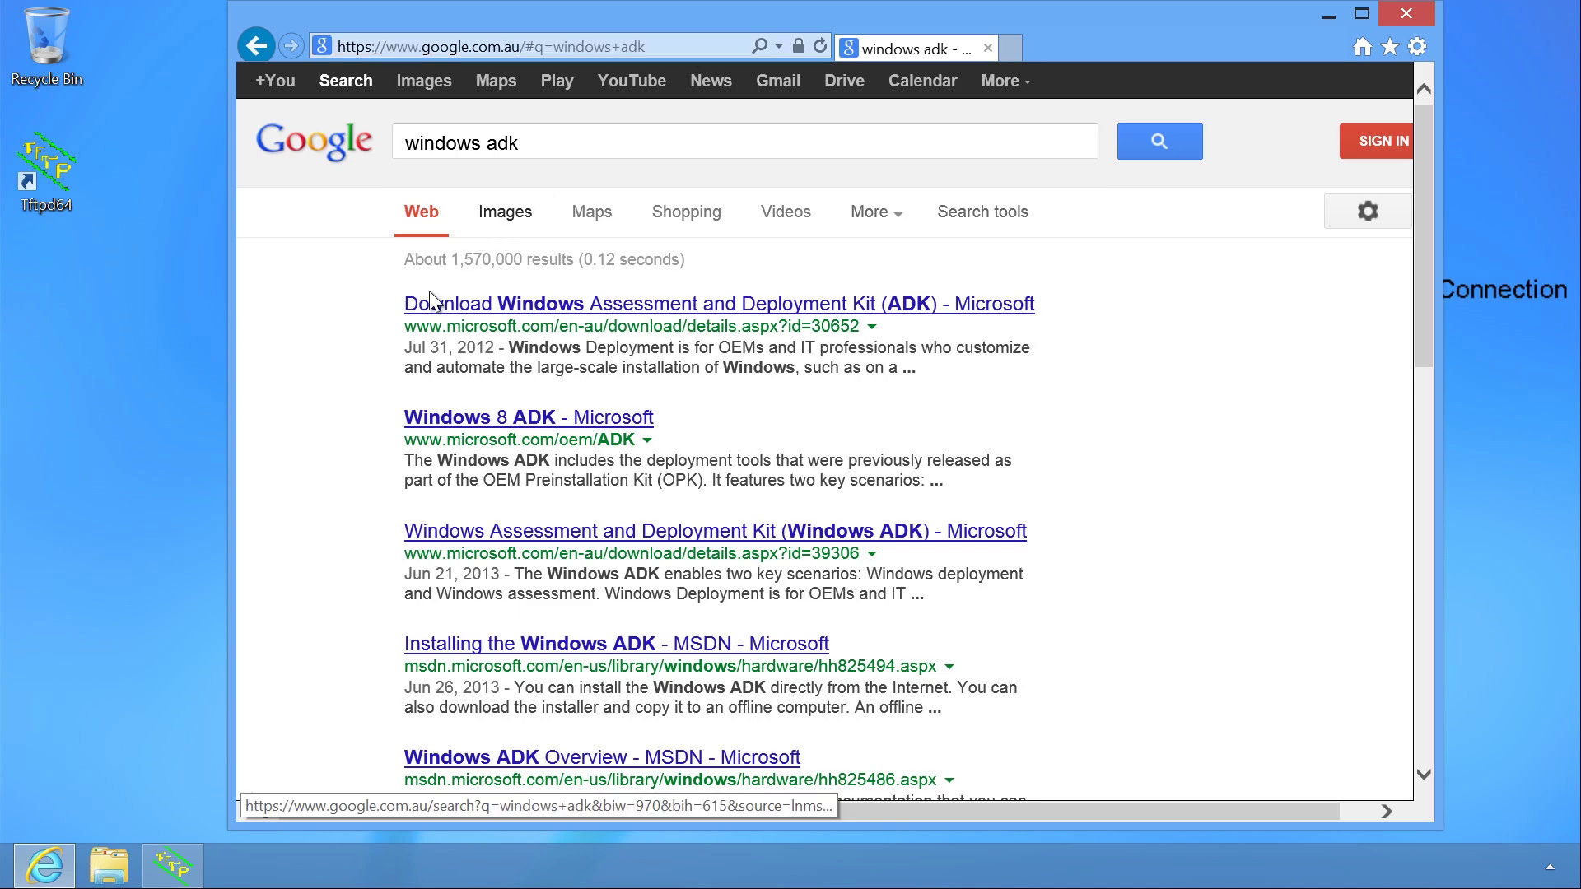
left_click(1028, 310)
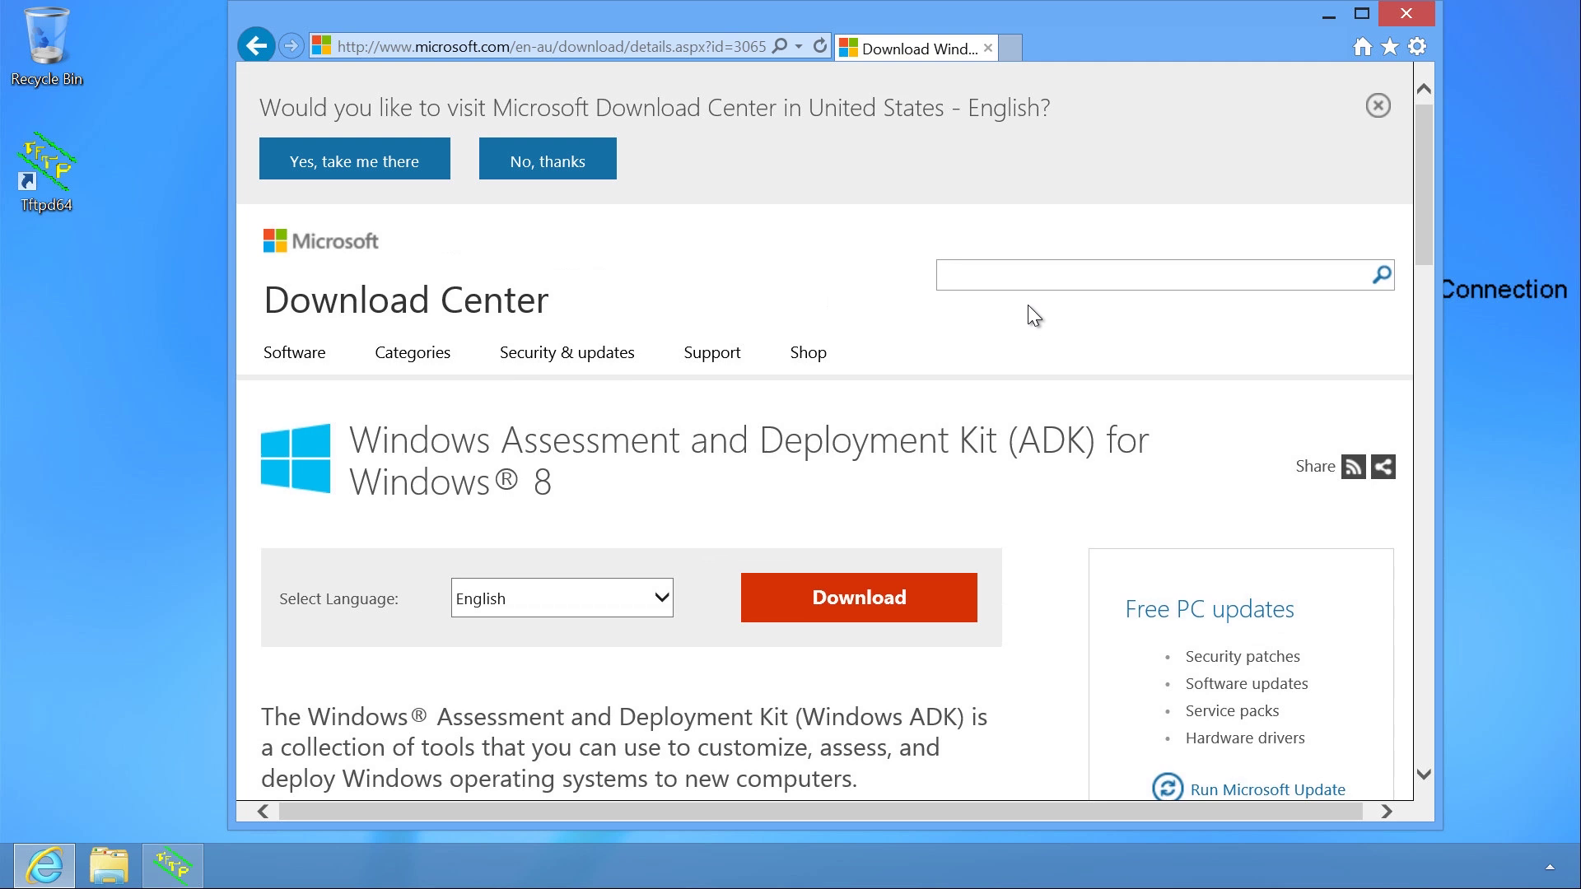
Download adksetup.exe for Windows 8 and run it.
left_click(950, 614)
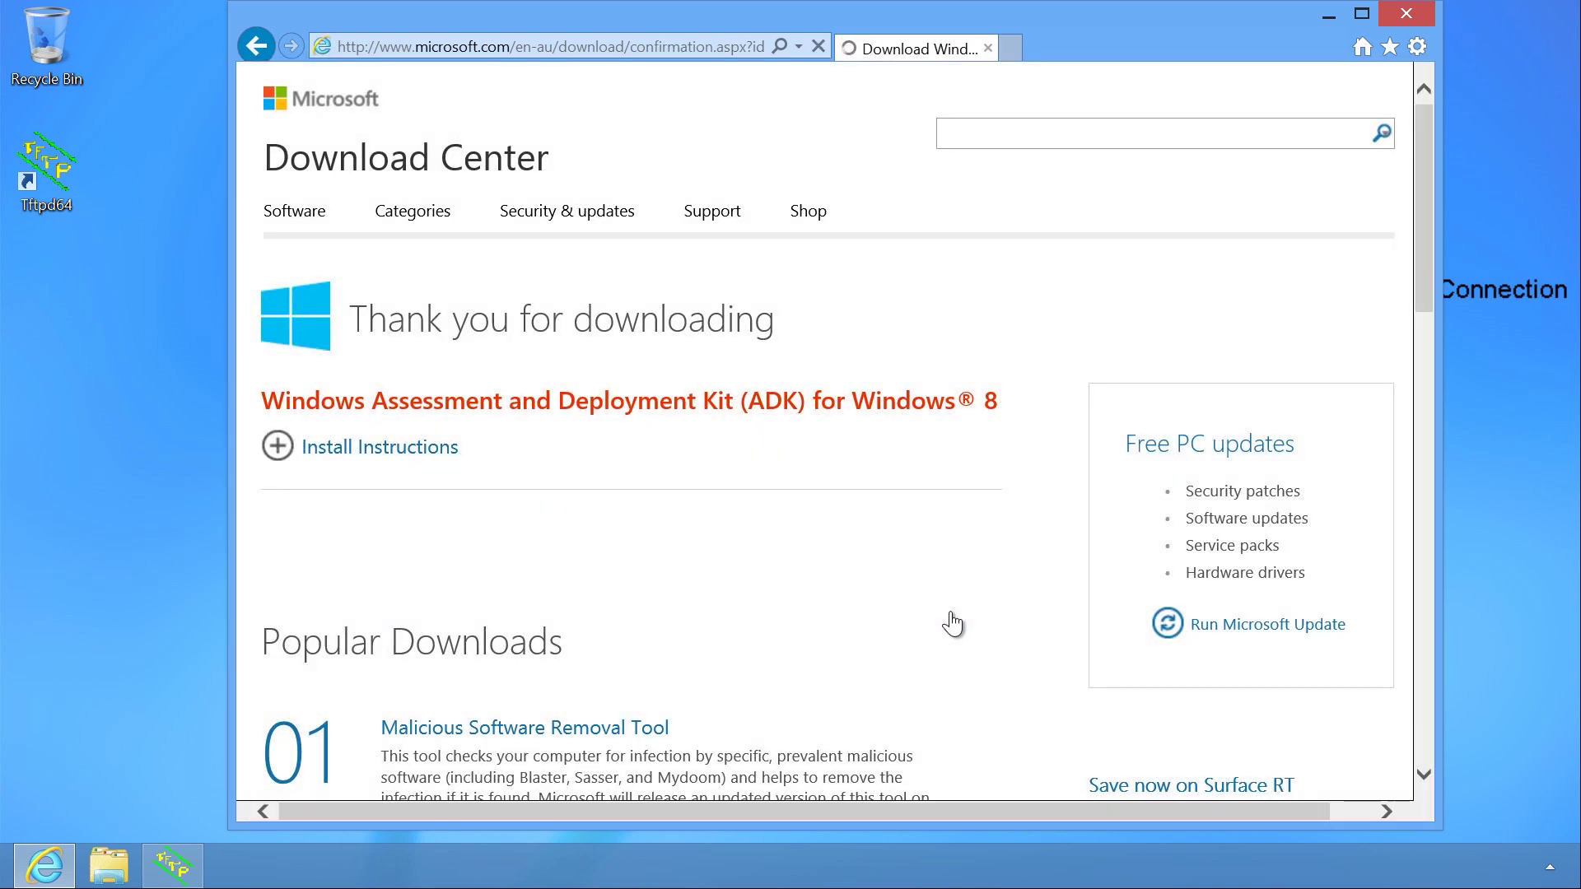
left_click(998, 794)
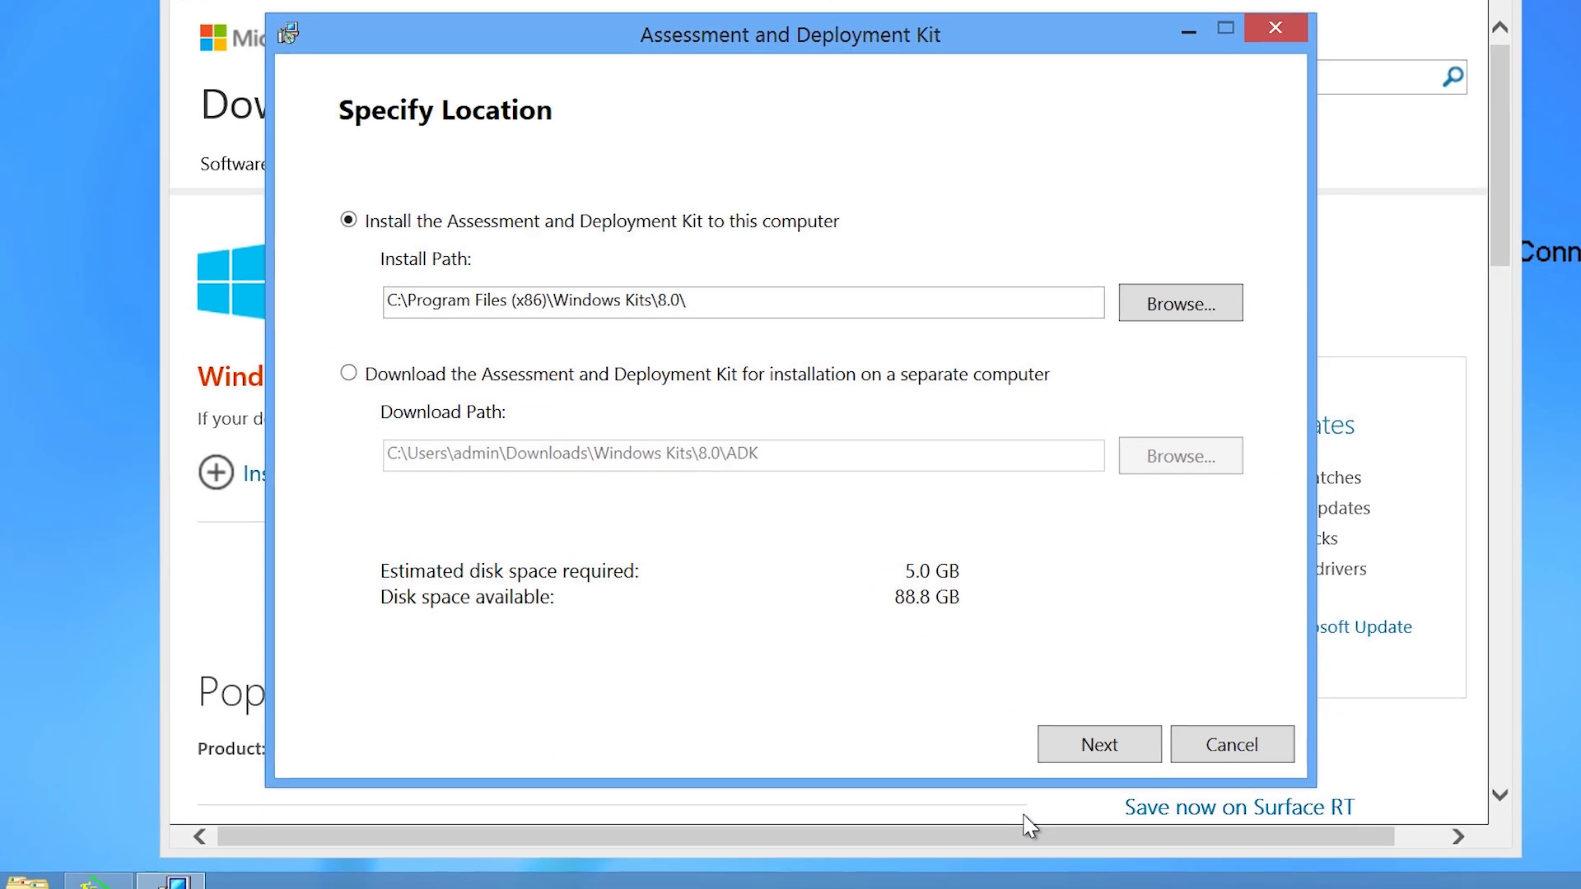
Keep the default install location, decline the improvement program, and accept the license terms.
left_click(1100, 746)
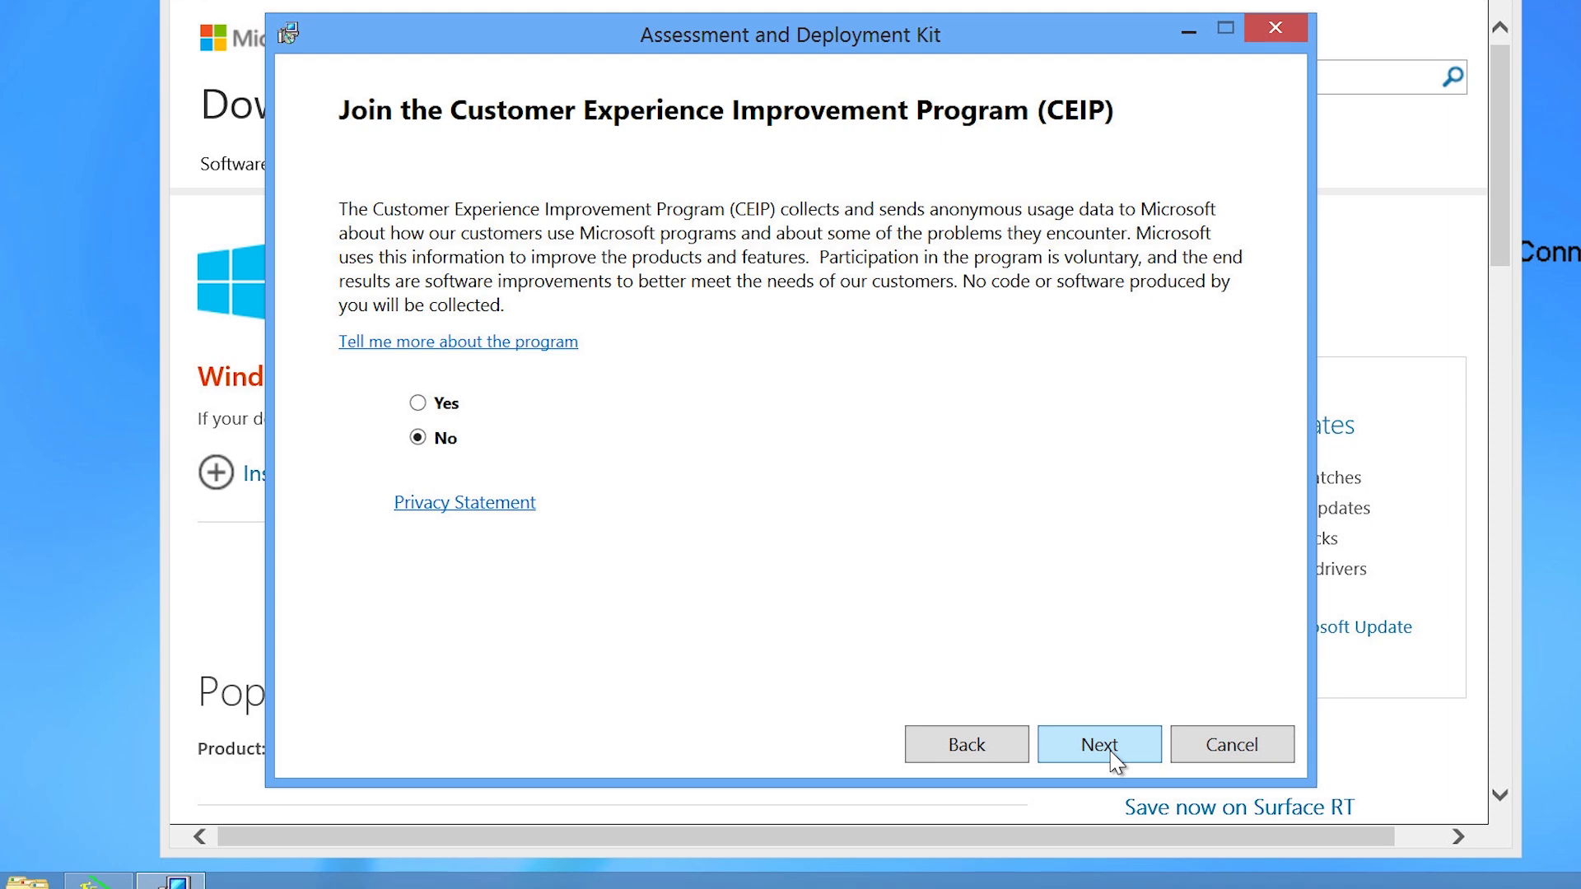
left_click(1100, 745)
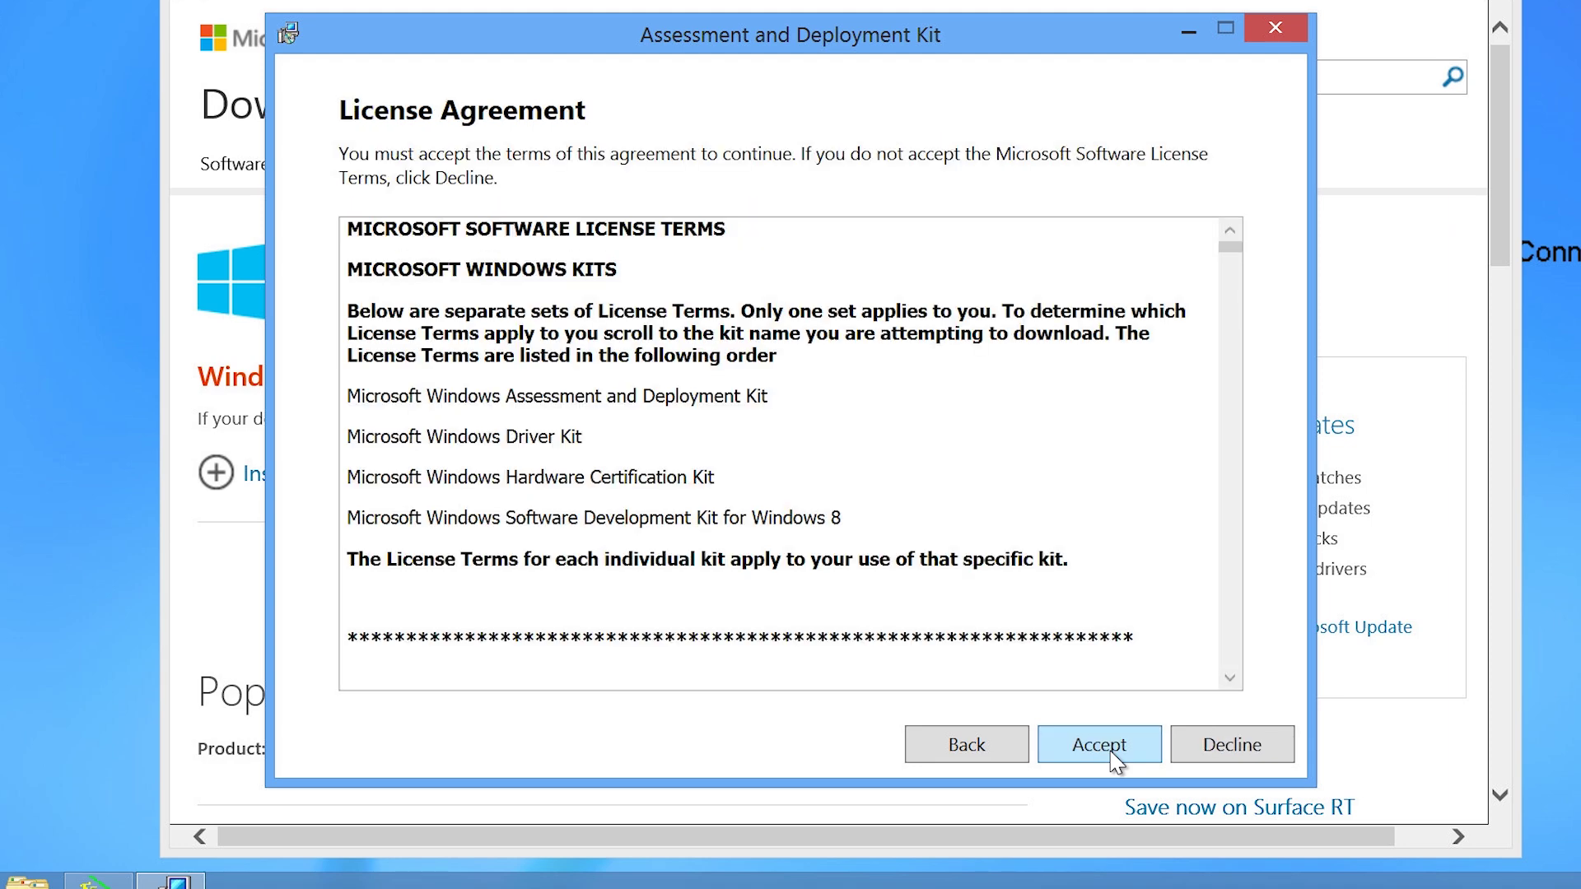
left_click(1100, 745)
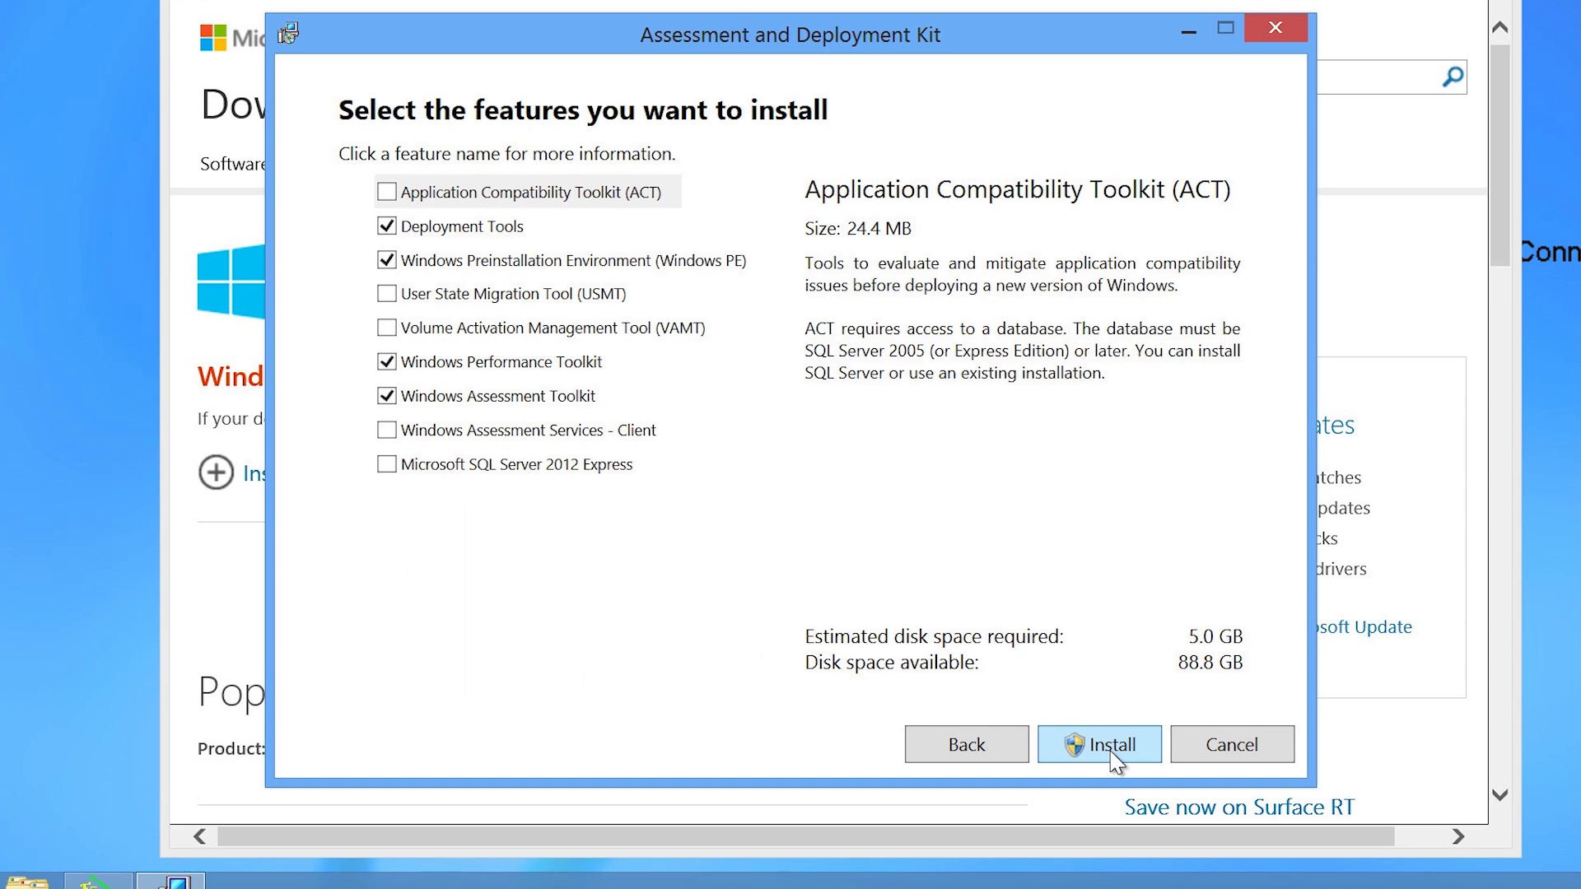
Install only Deployment Tools and Windows PE, then close the finished setup.
left_click(387, 362)
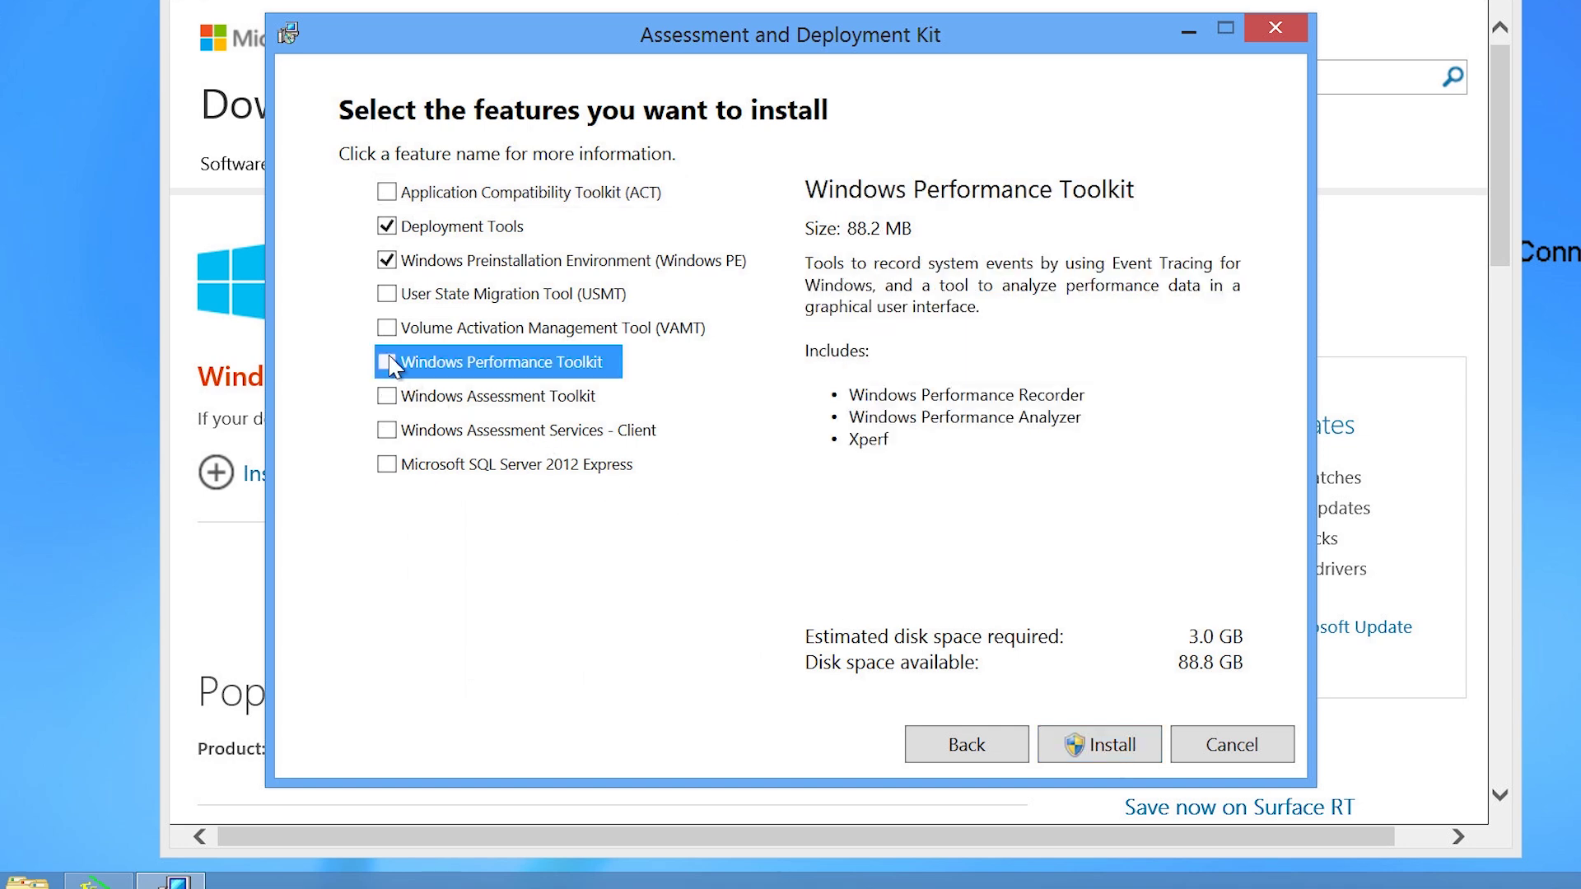
left_click(412, 261)
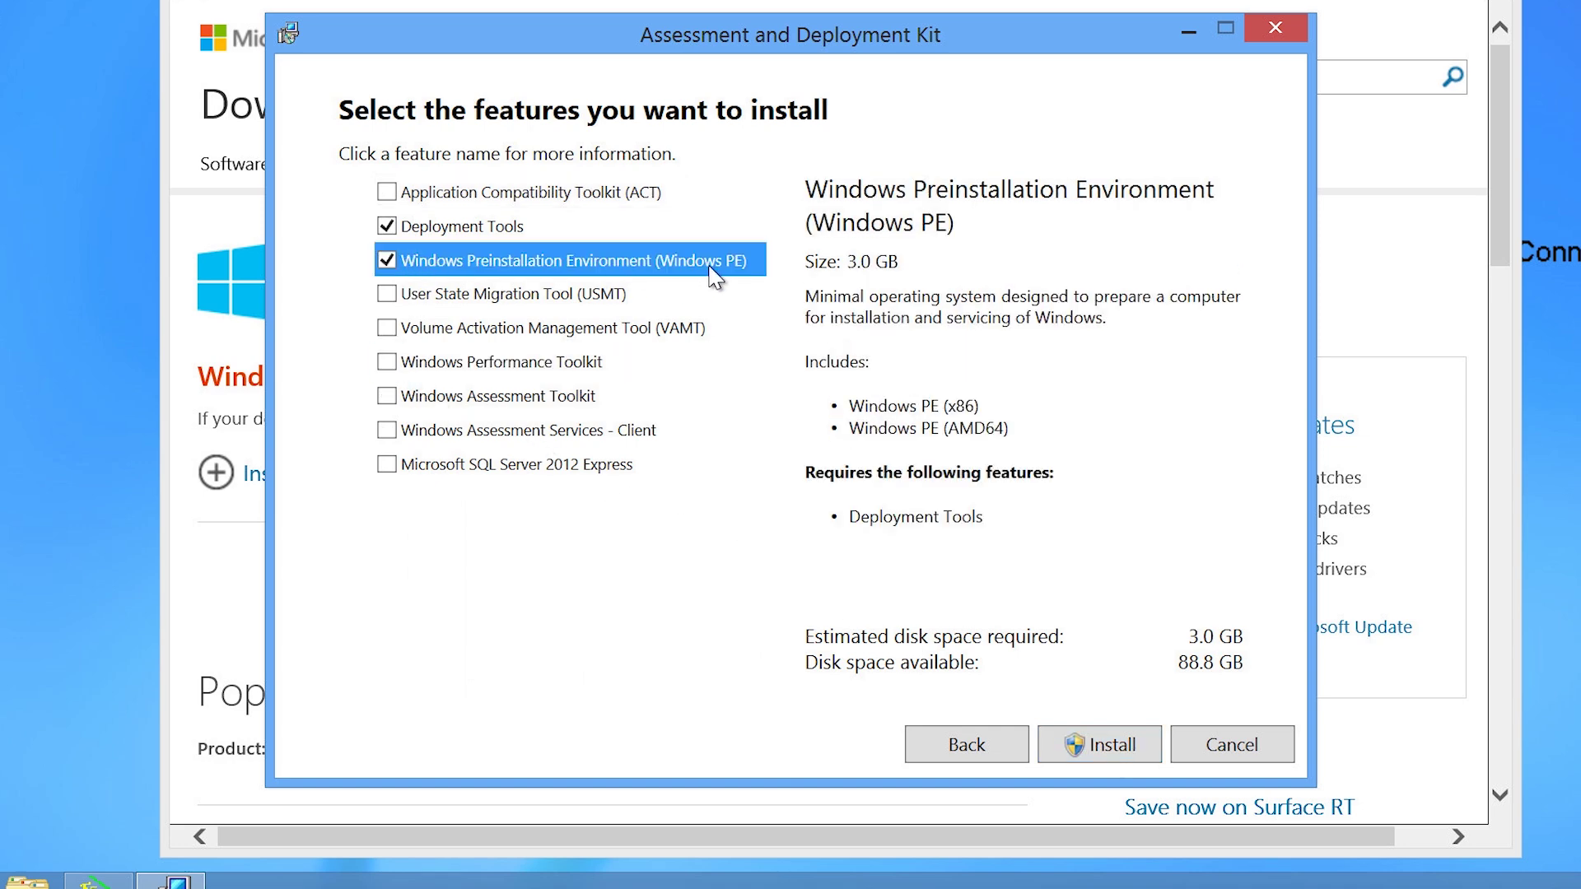
left_click(1133, 759)
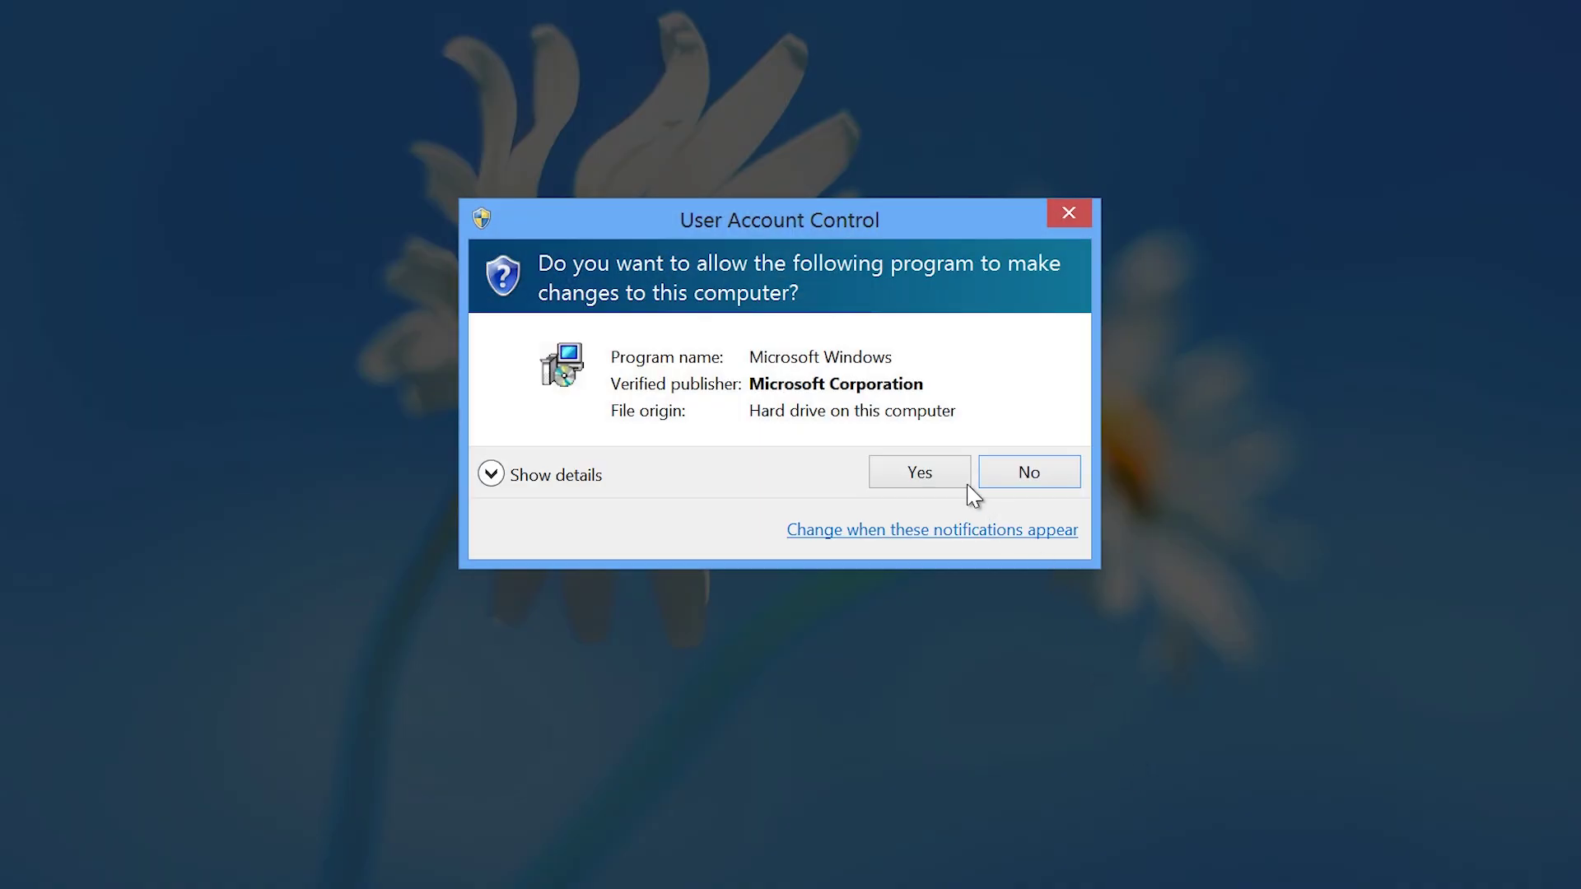
left_click(958, 478)
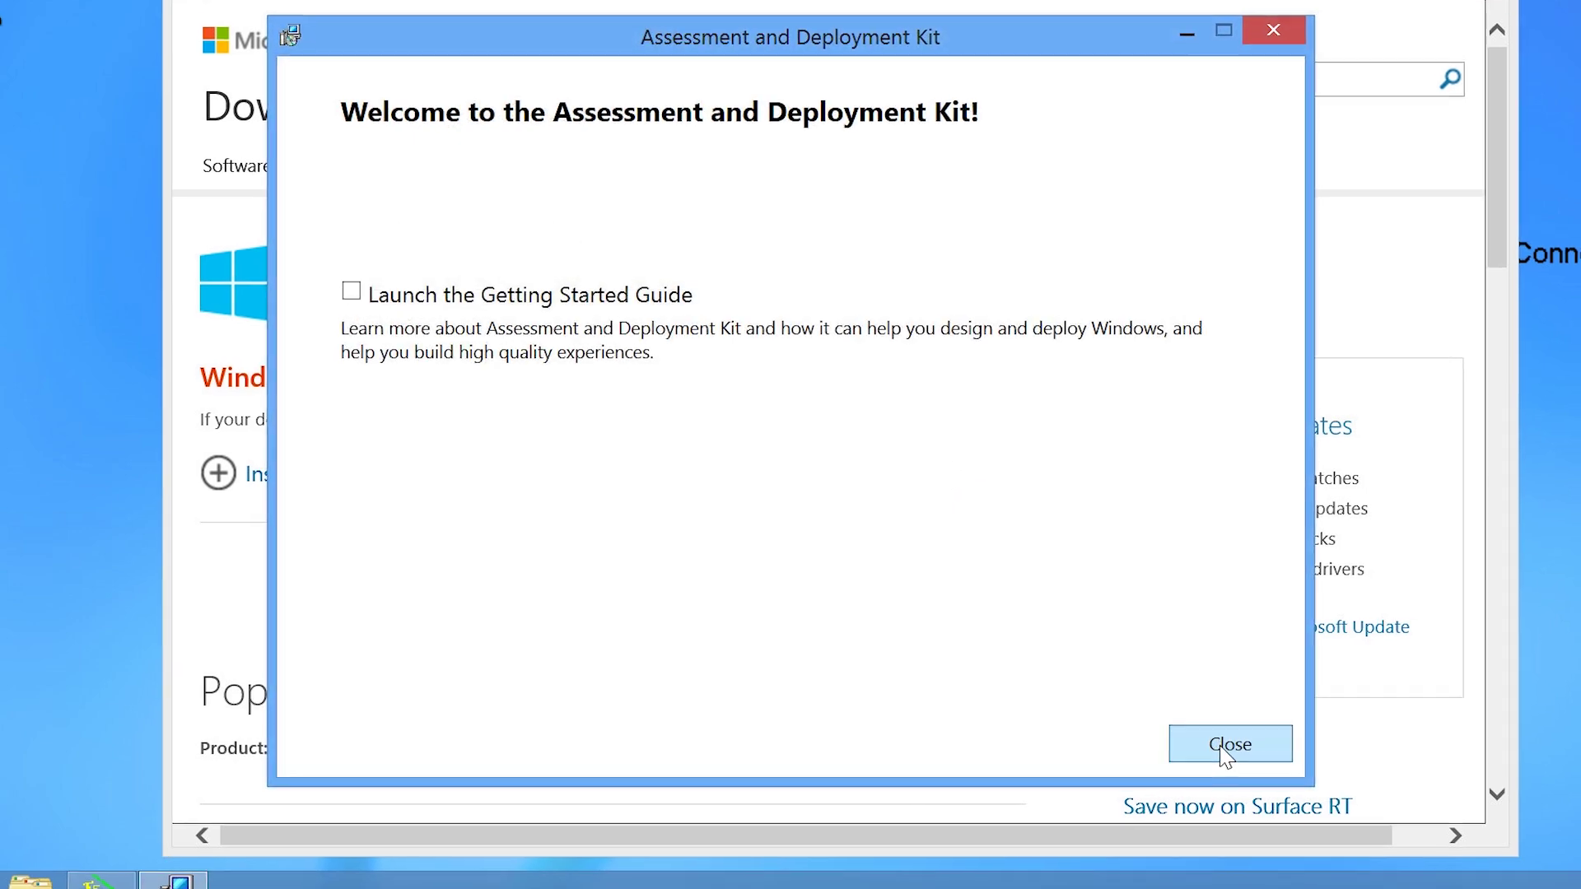
left_click(1222, 746)
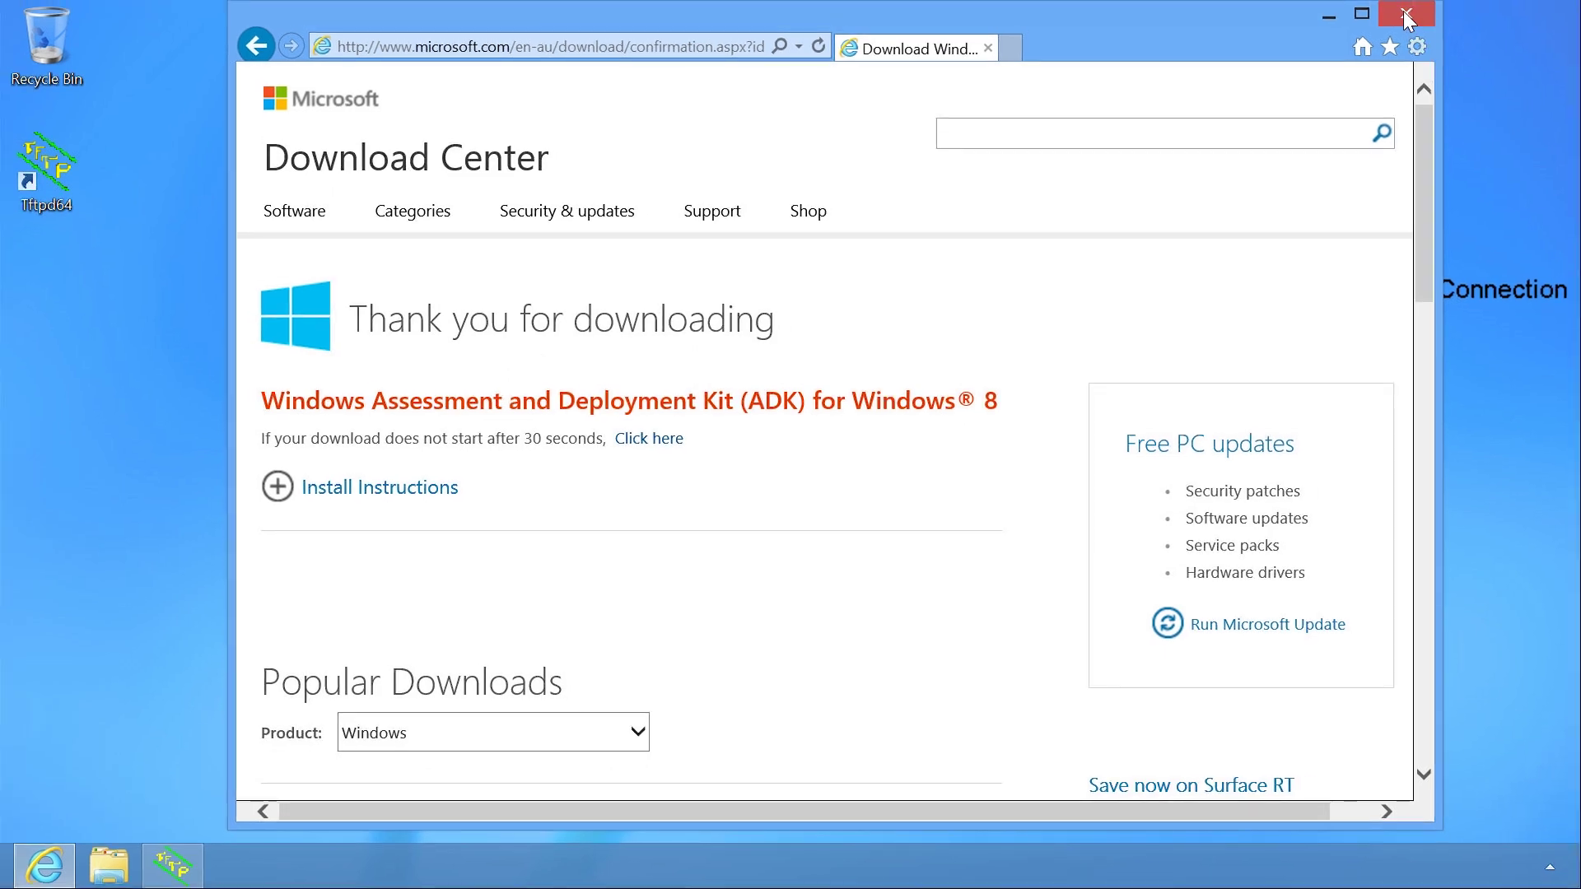
Close Internet Explorer to reach the Start screen with the new ADK tiles.
left_click(1443, 0)
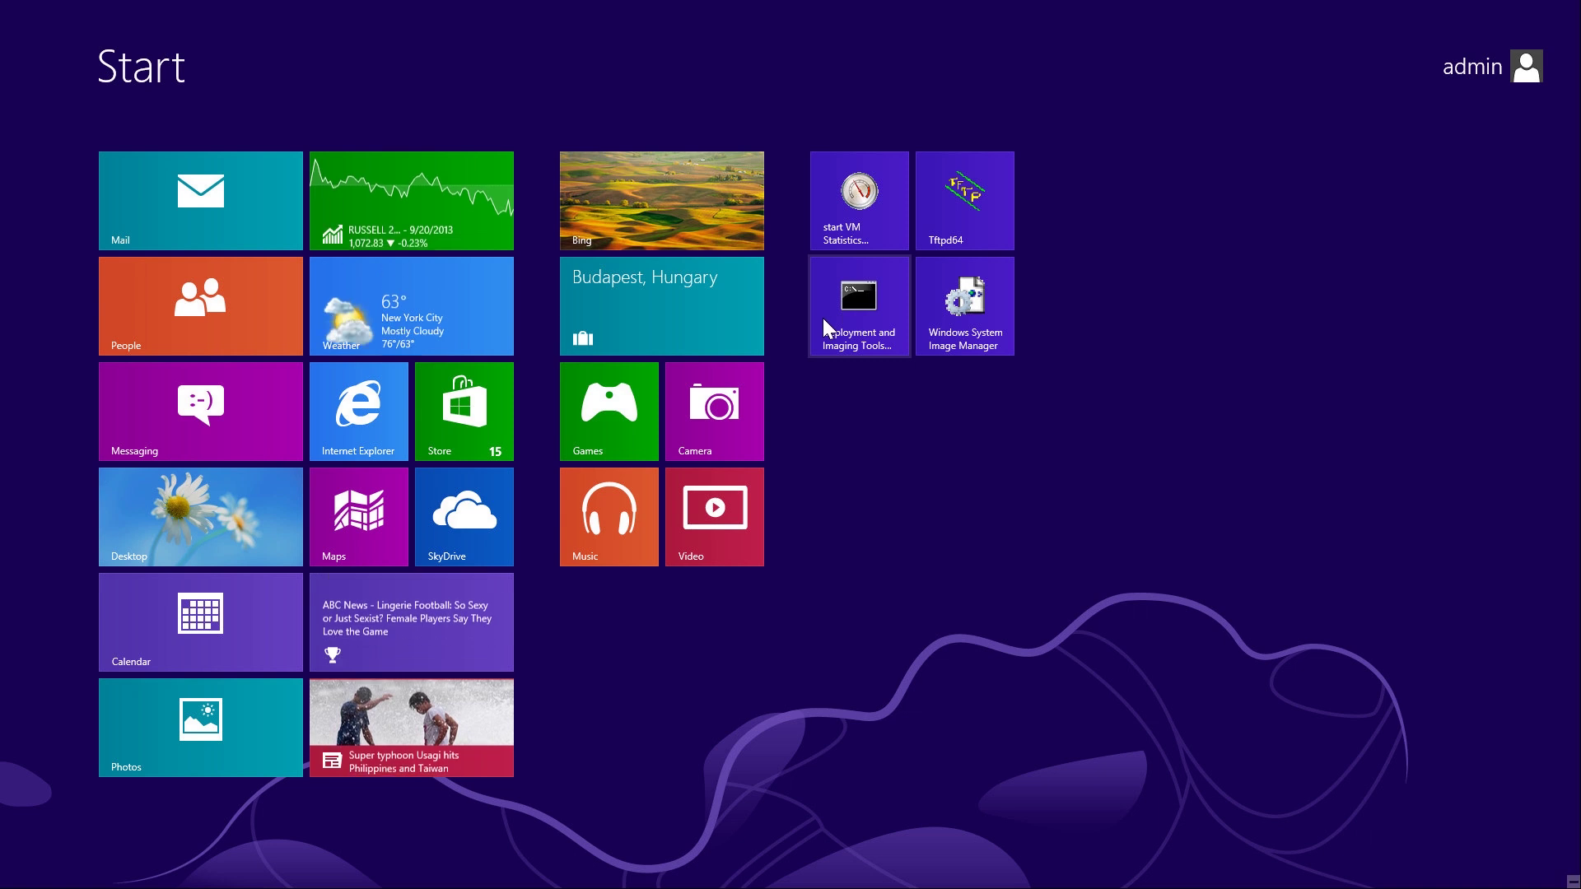
From the C:\ root, run copype to create x86 WinPE files in C:\WinPEx86 and AMD64 in C:\winpex64.
left_click(901, 318)
type("cd \\")
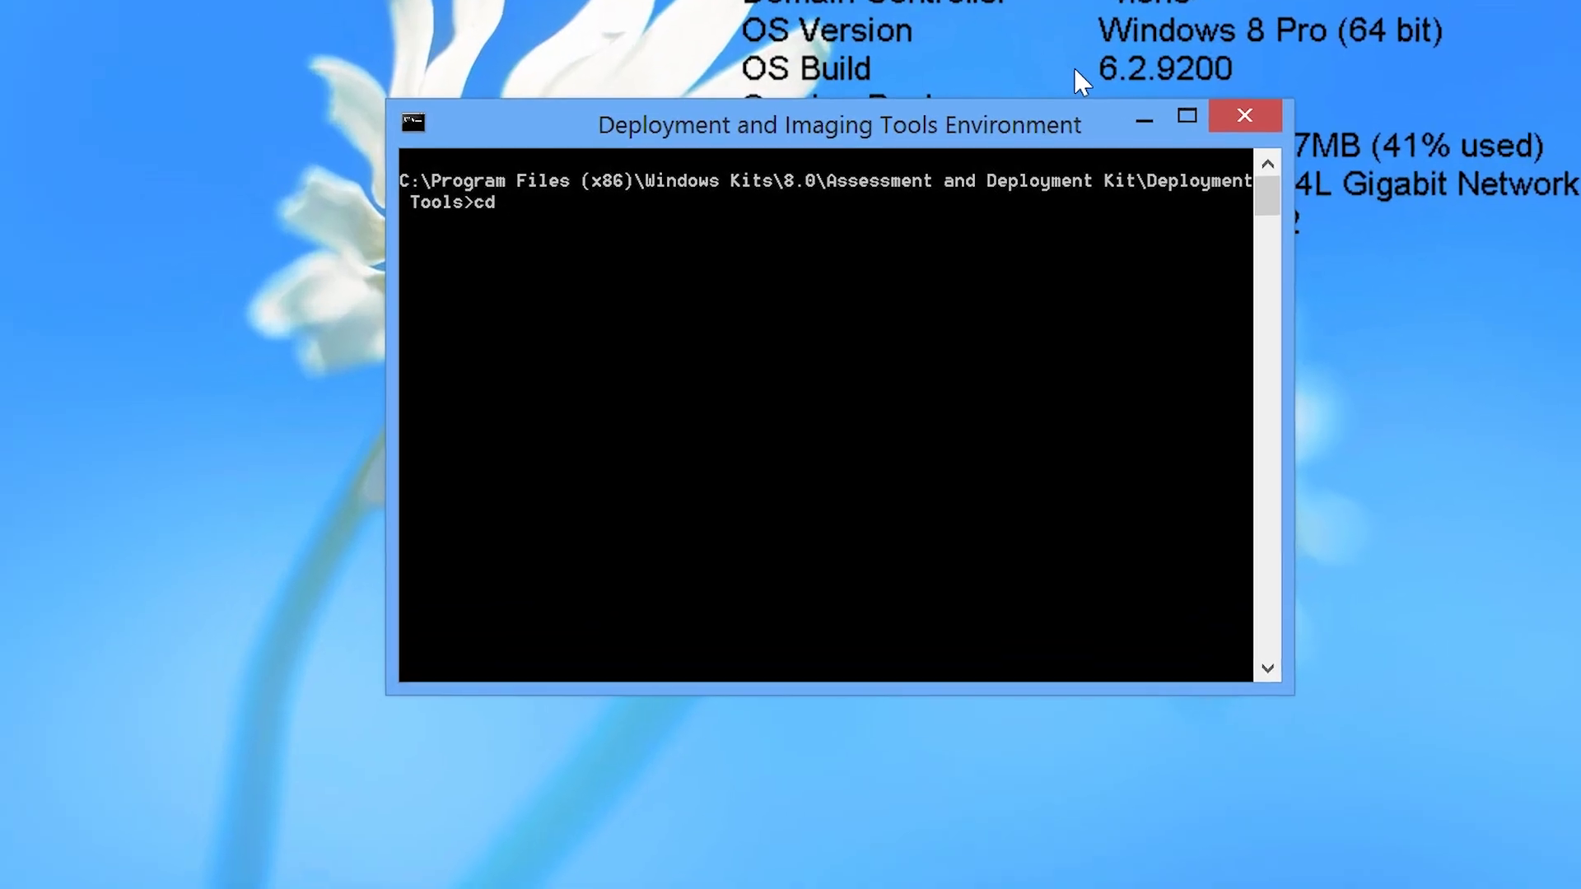
key("Return")
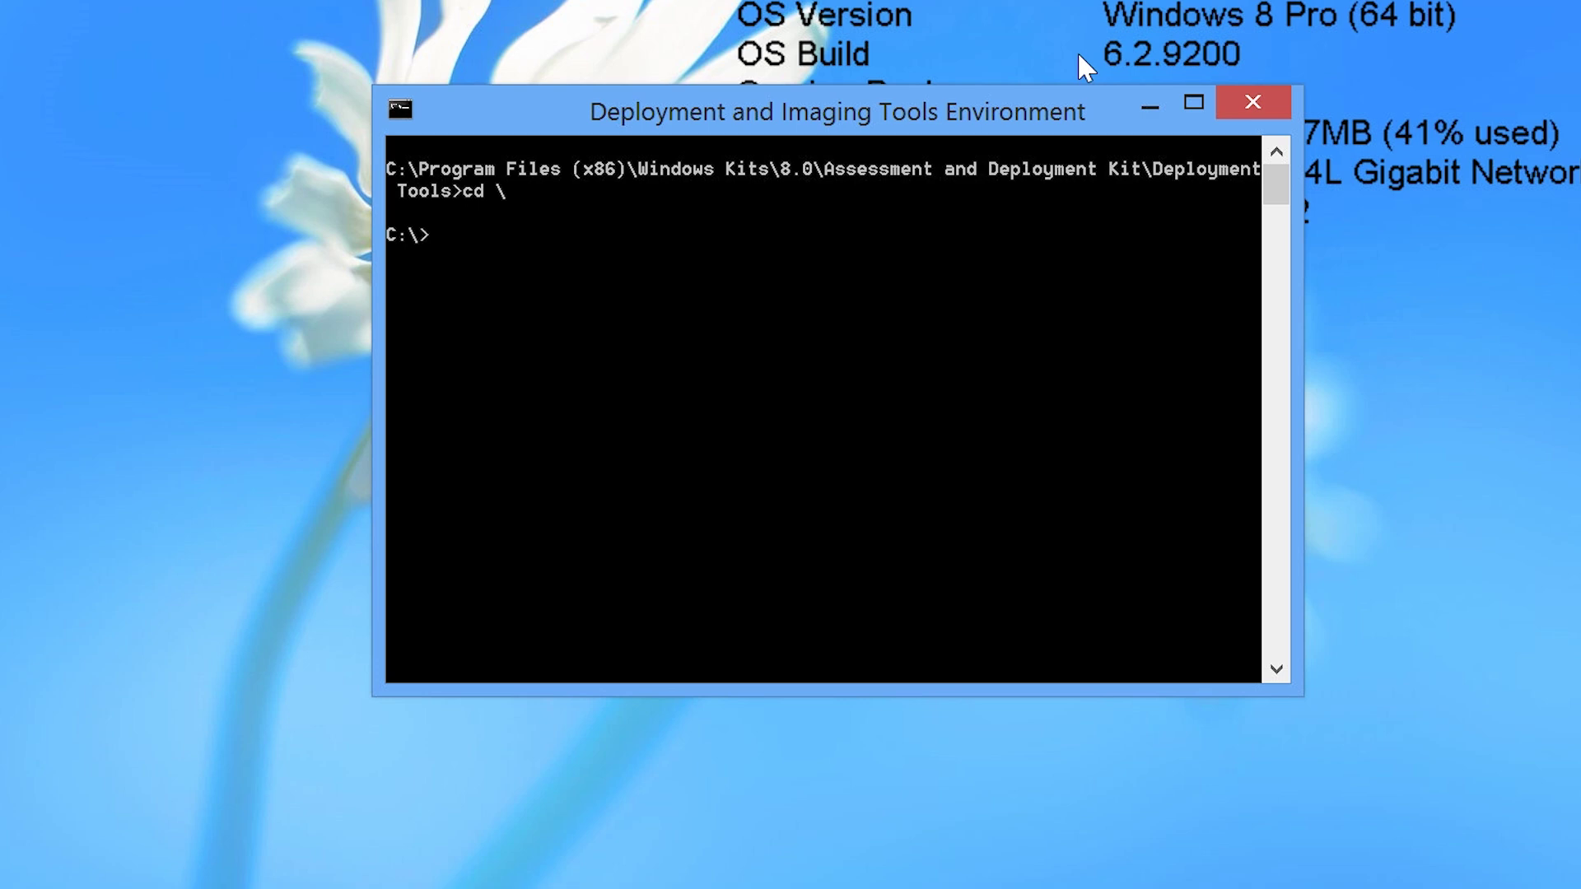
type("copype x86 c:\\WinPEx86")
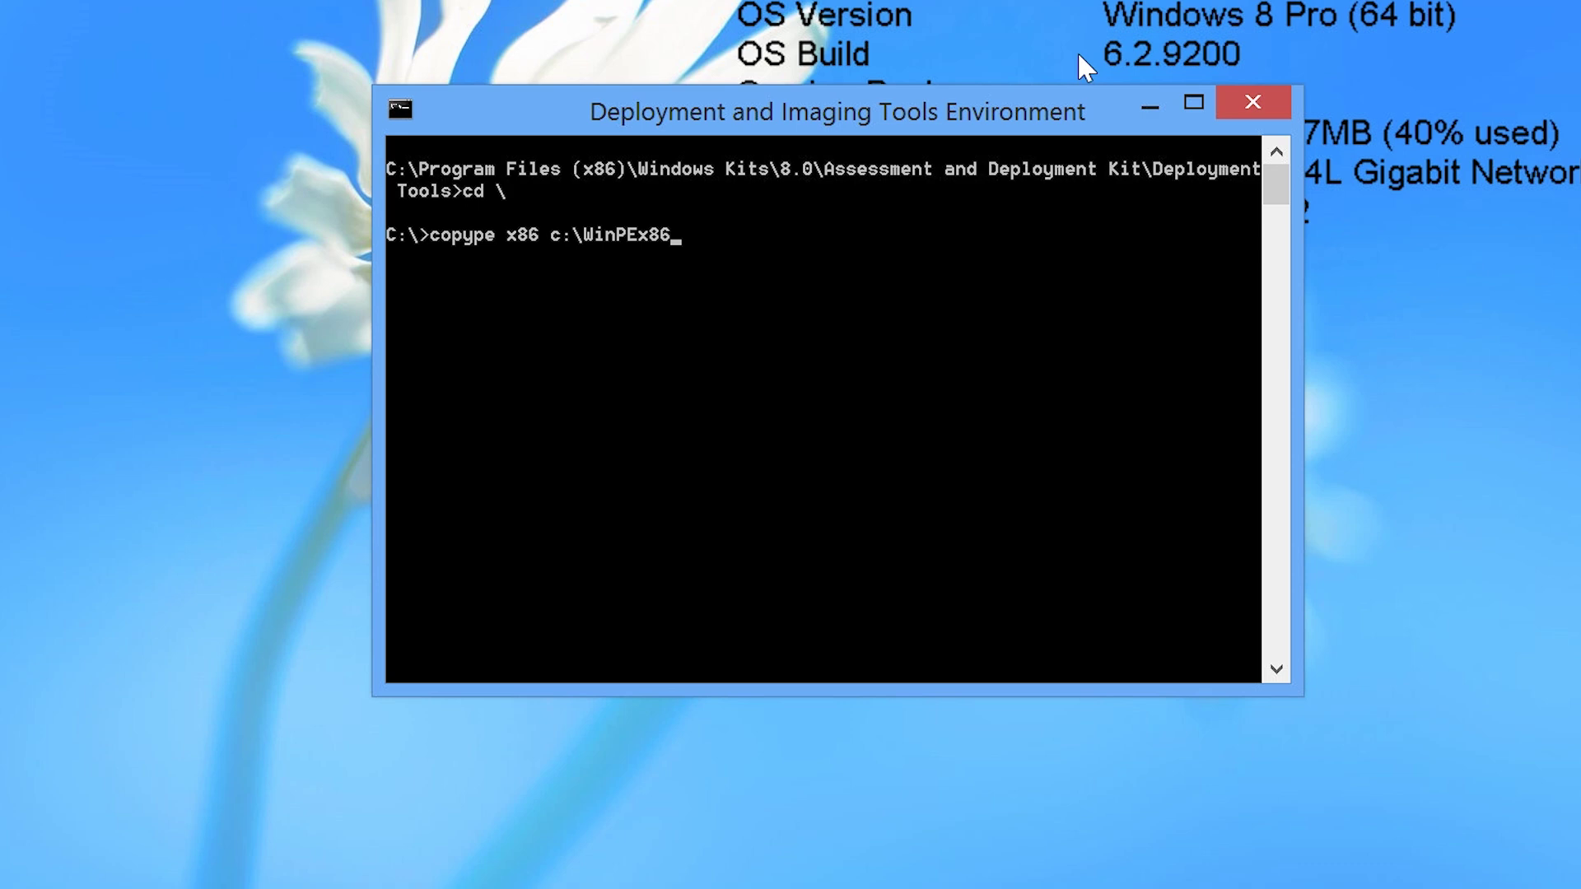
key("Return")
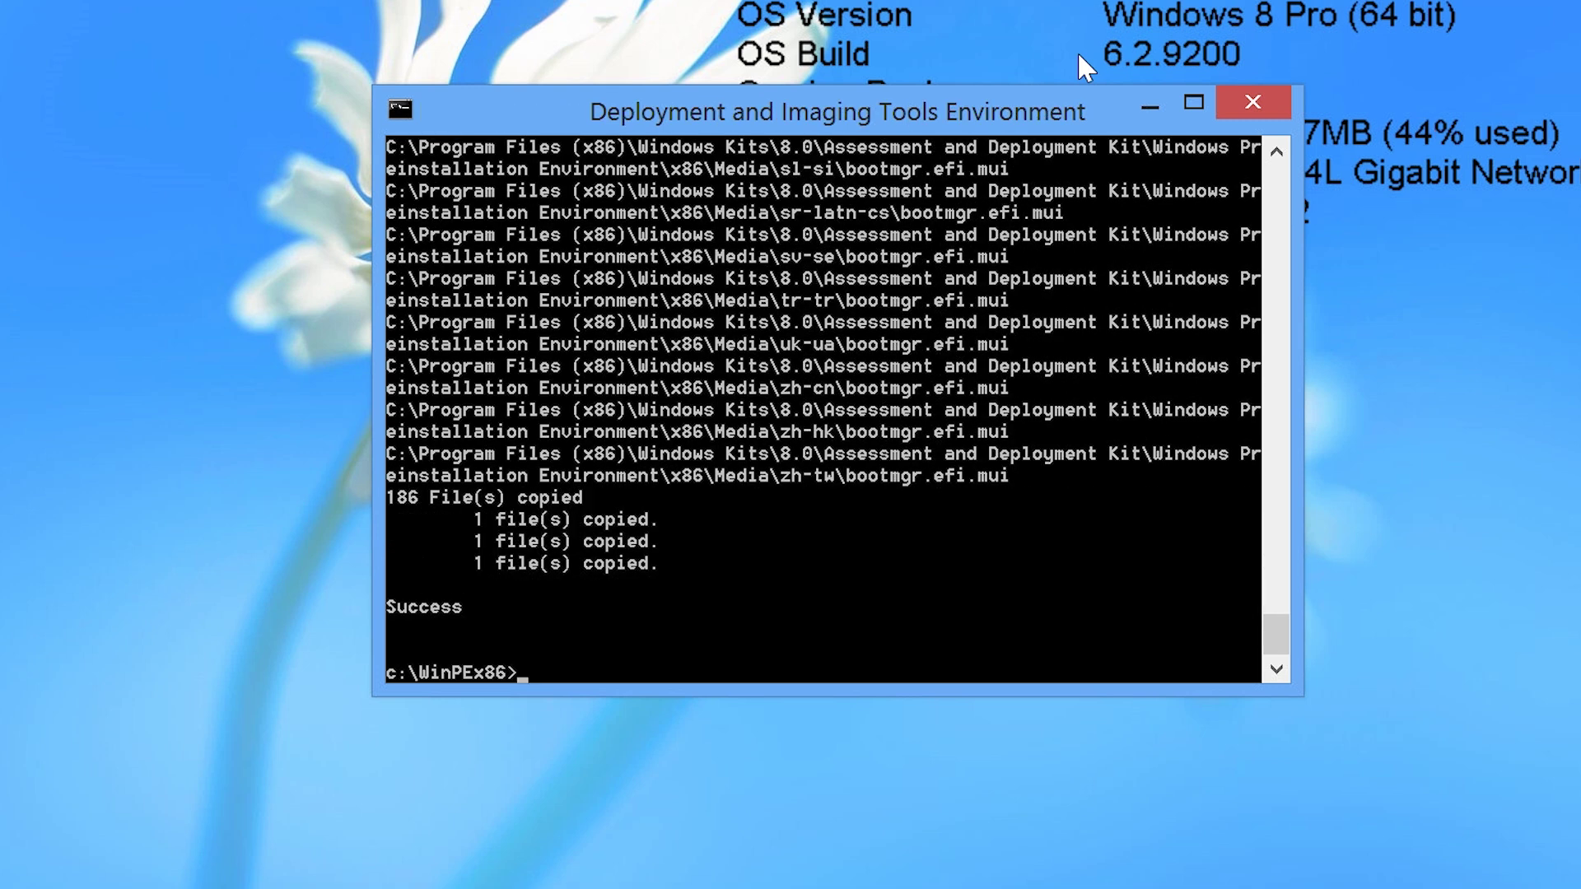
type("copype AMD64 c:\\winpex")
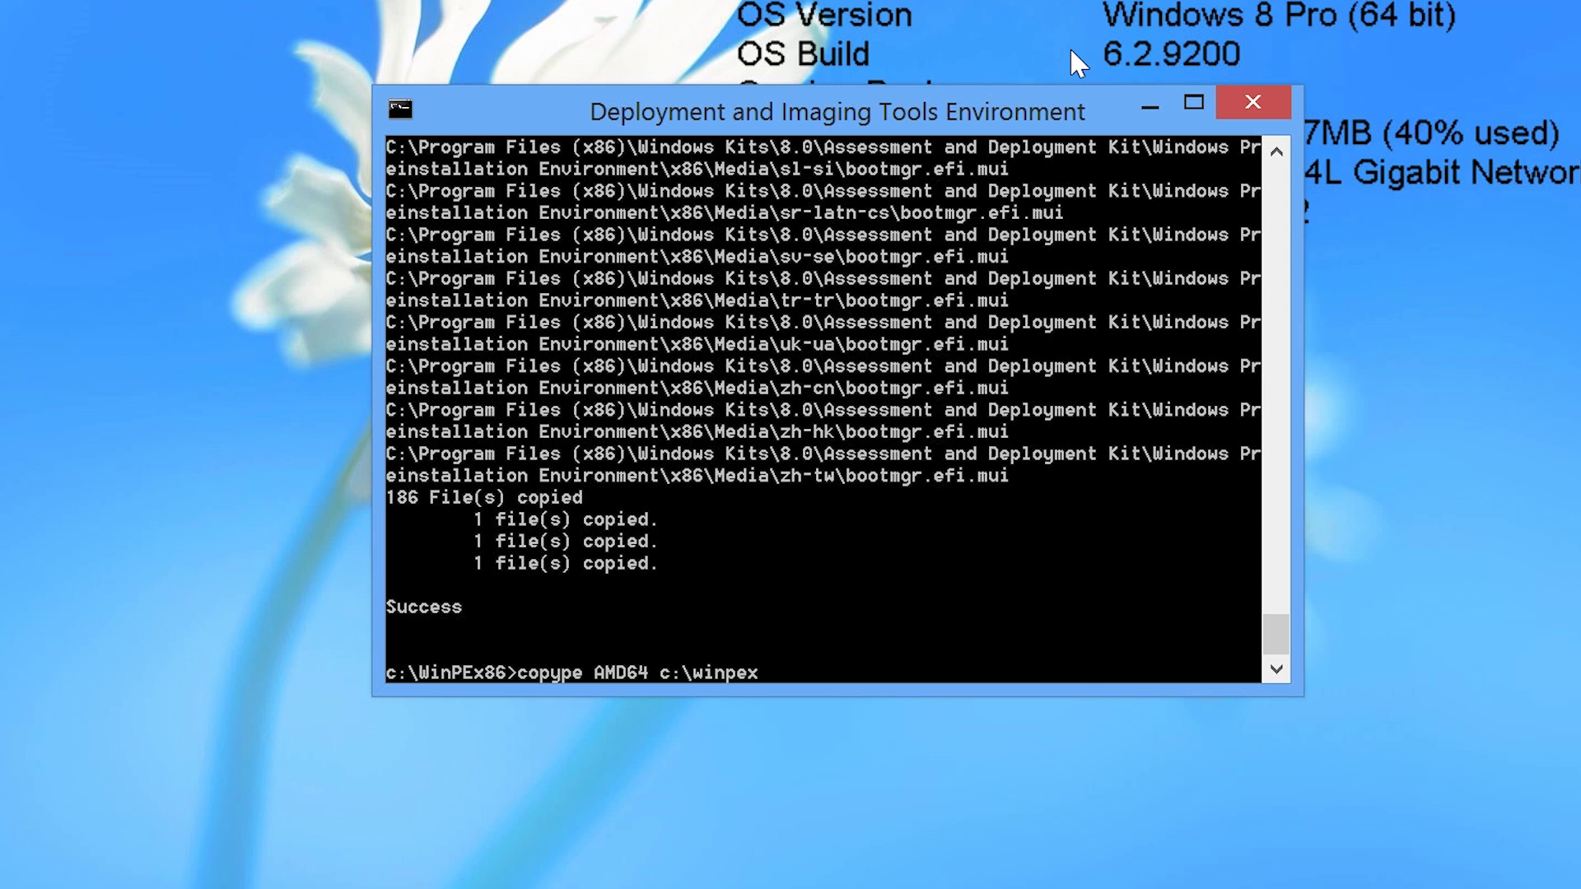
type("64")
key("Return")
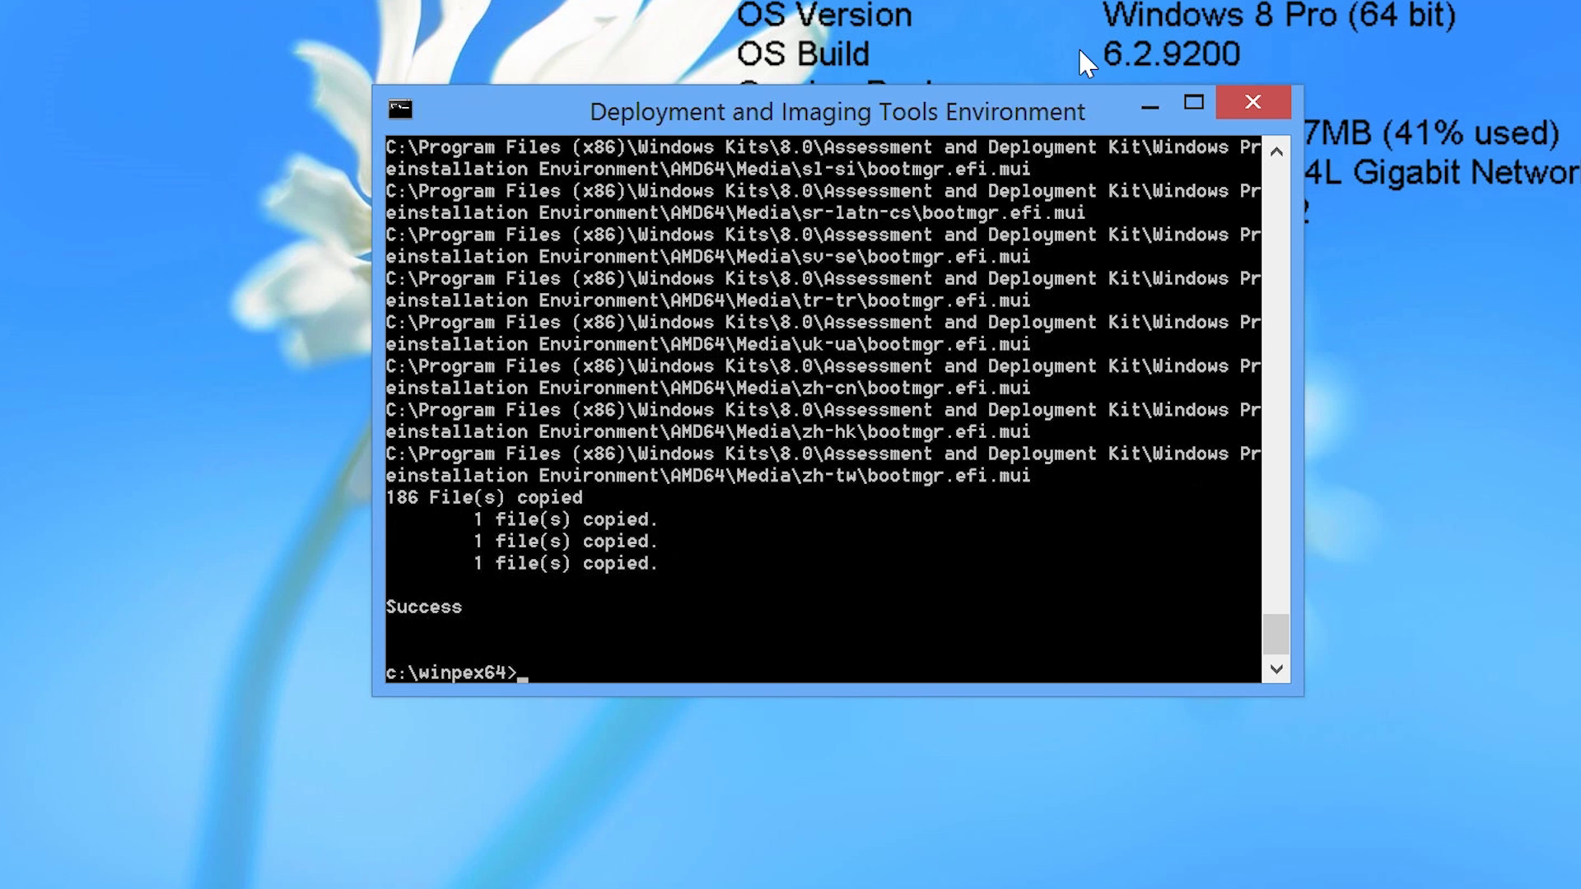
Build WinPEx86.iso from C:\WinPEx86 into C:\tftp with MakeWinPEMedia /iso.
type("cd \\")
key("Return")
type("MakeWinPEMed")
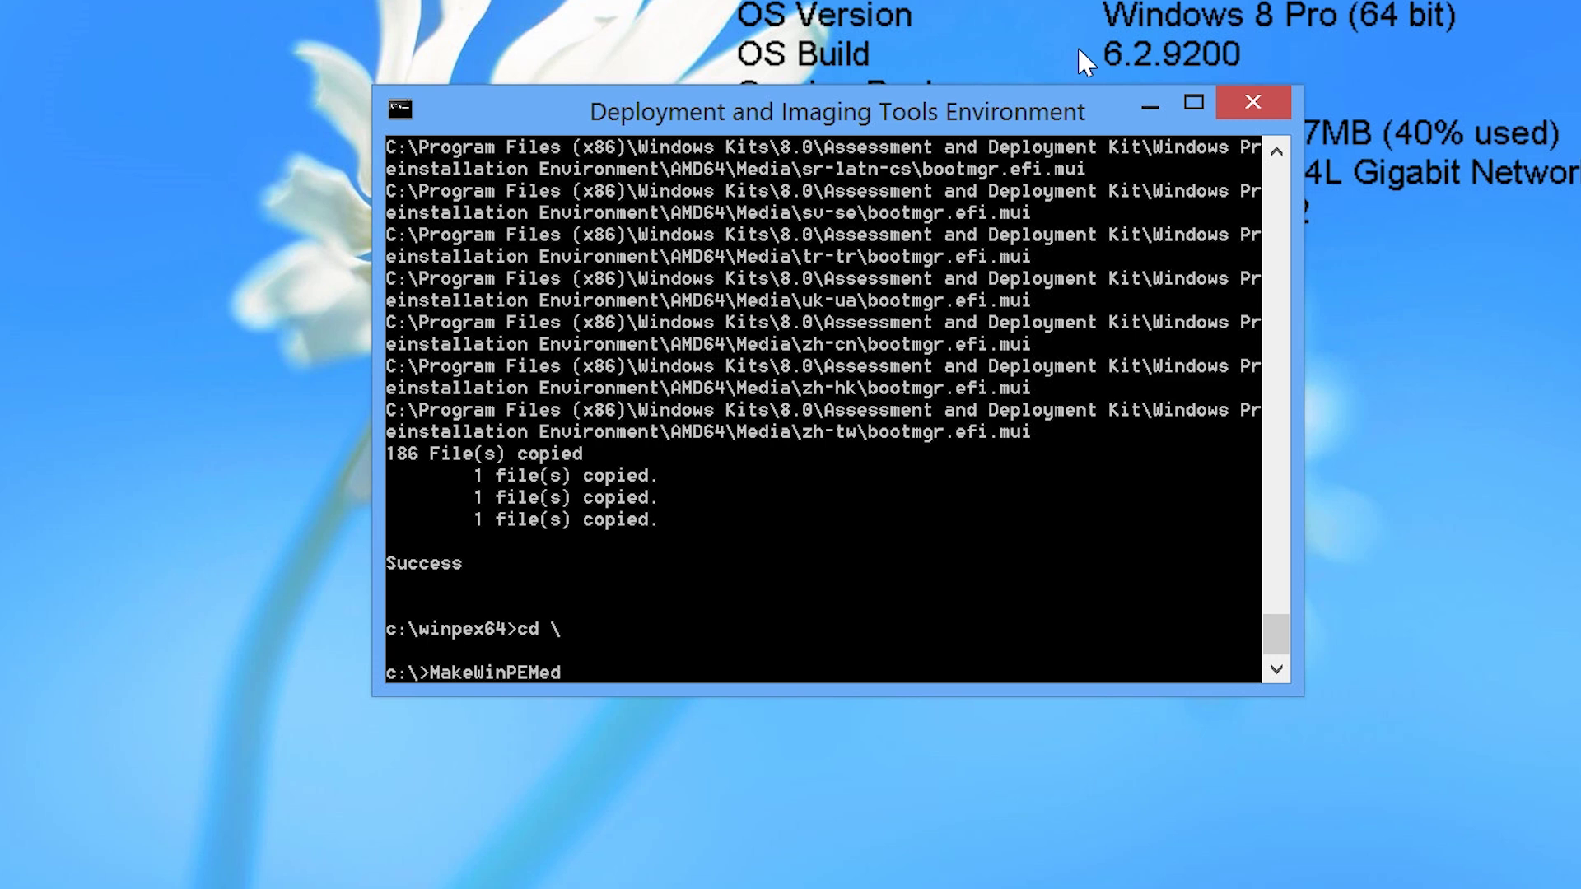
type("ia /iso c:\\WinPEx8")
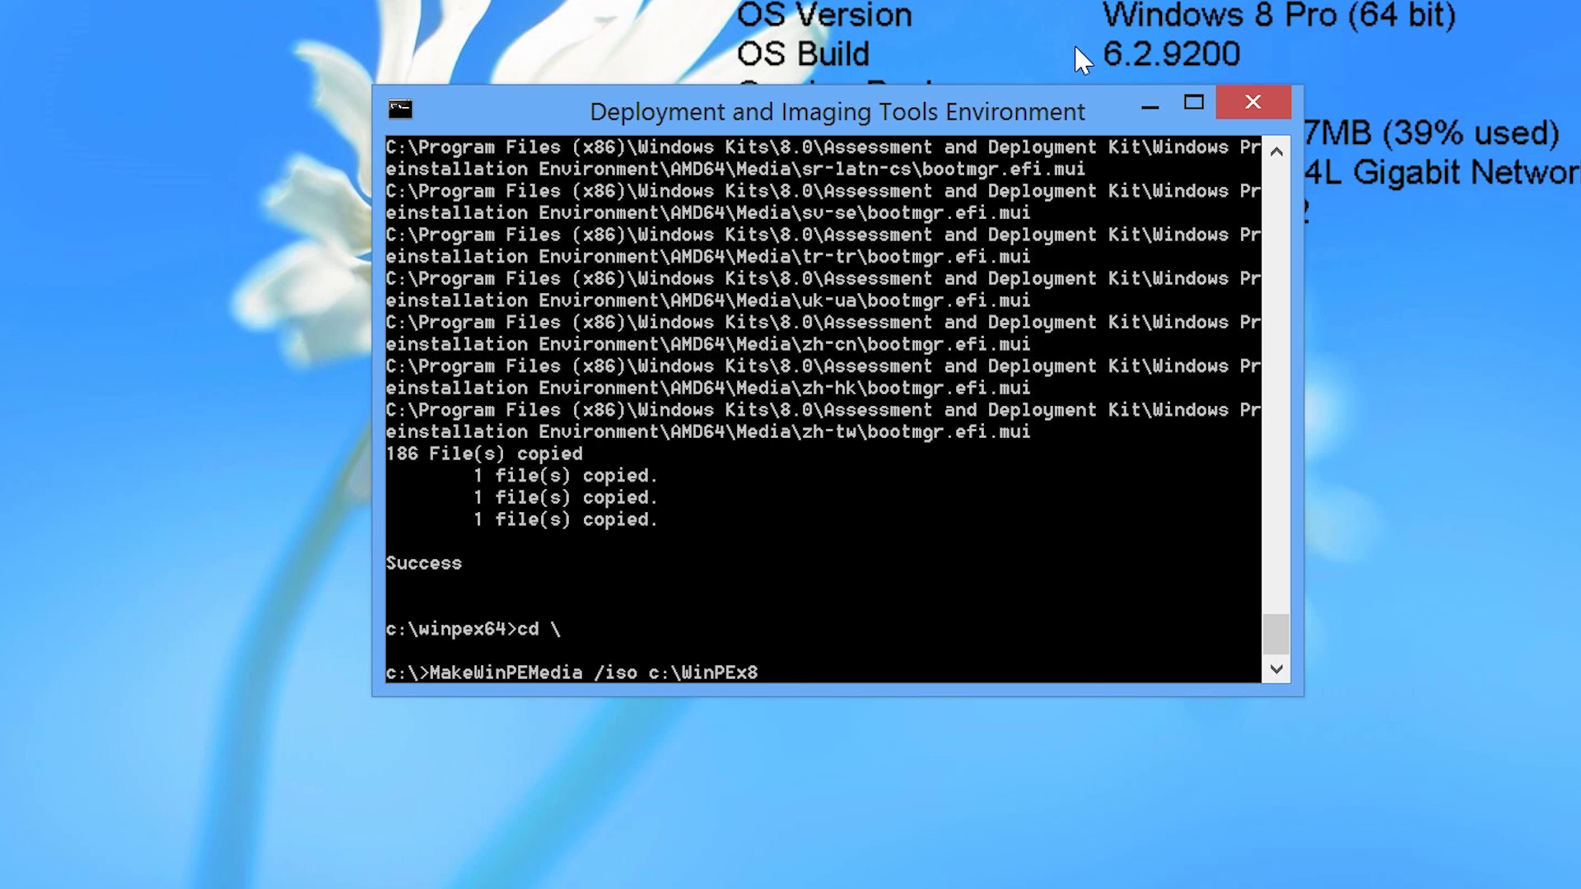
type("6 c:\\tftp\\WinP")
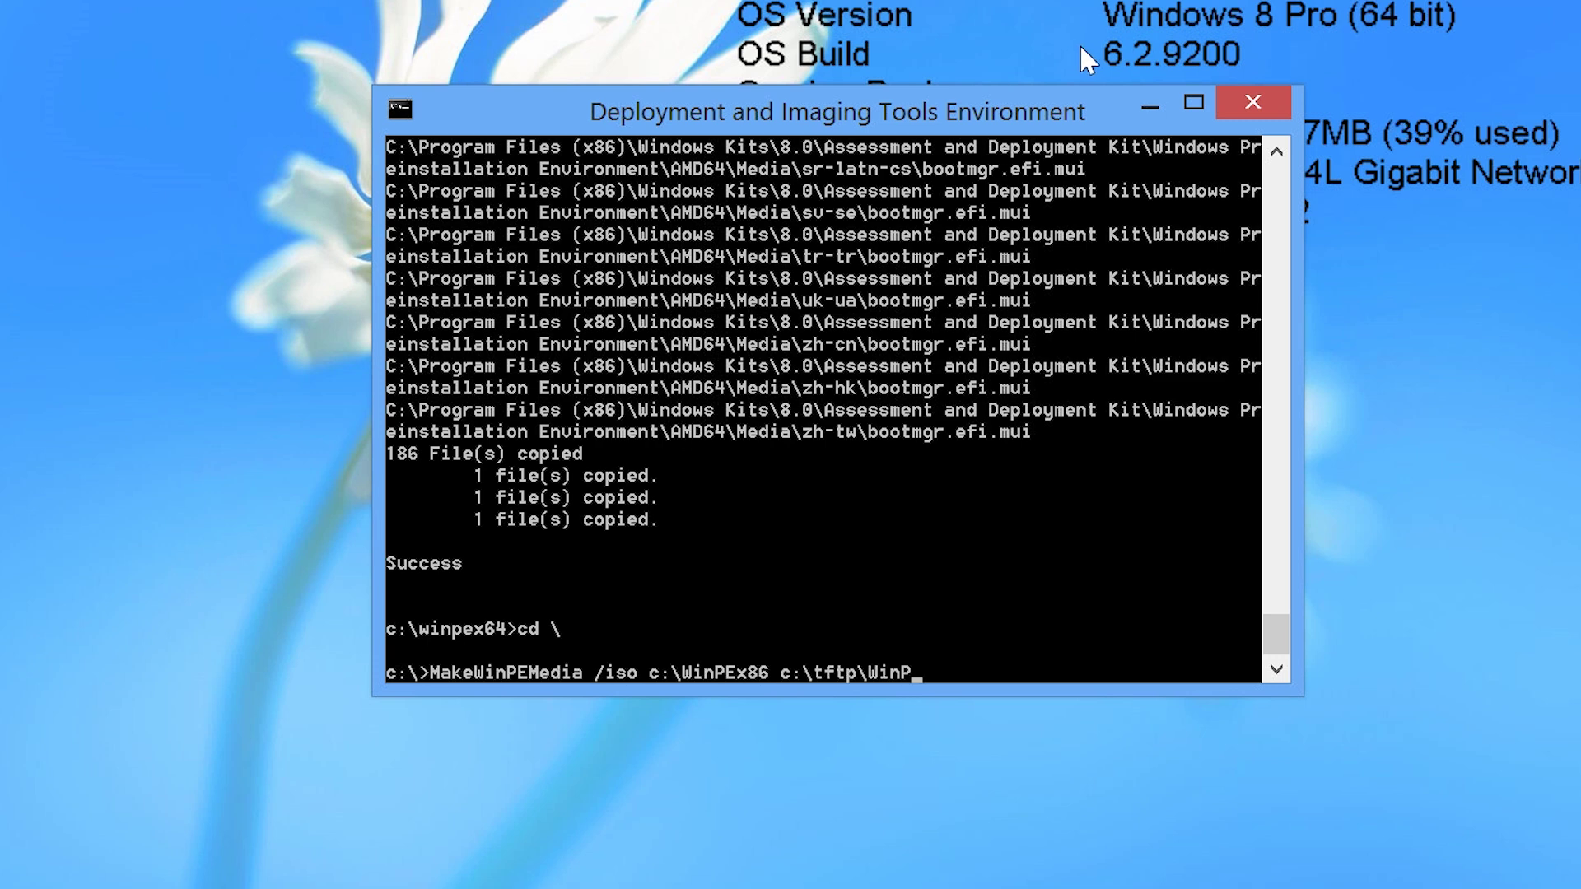
type("Ex86.iso")
key("Return")
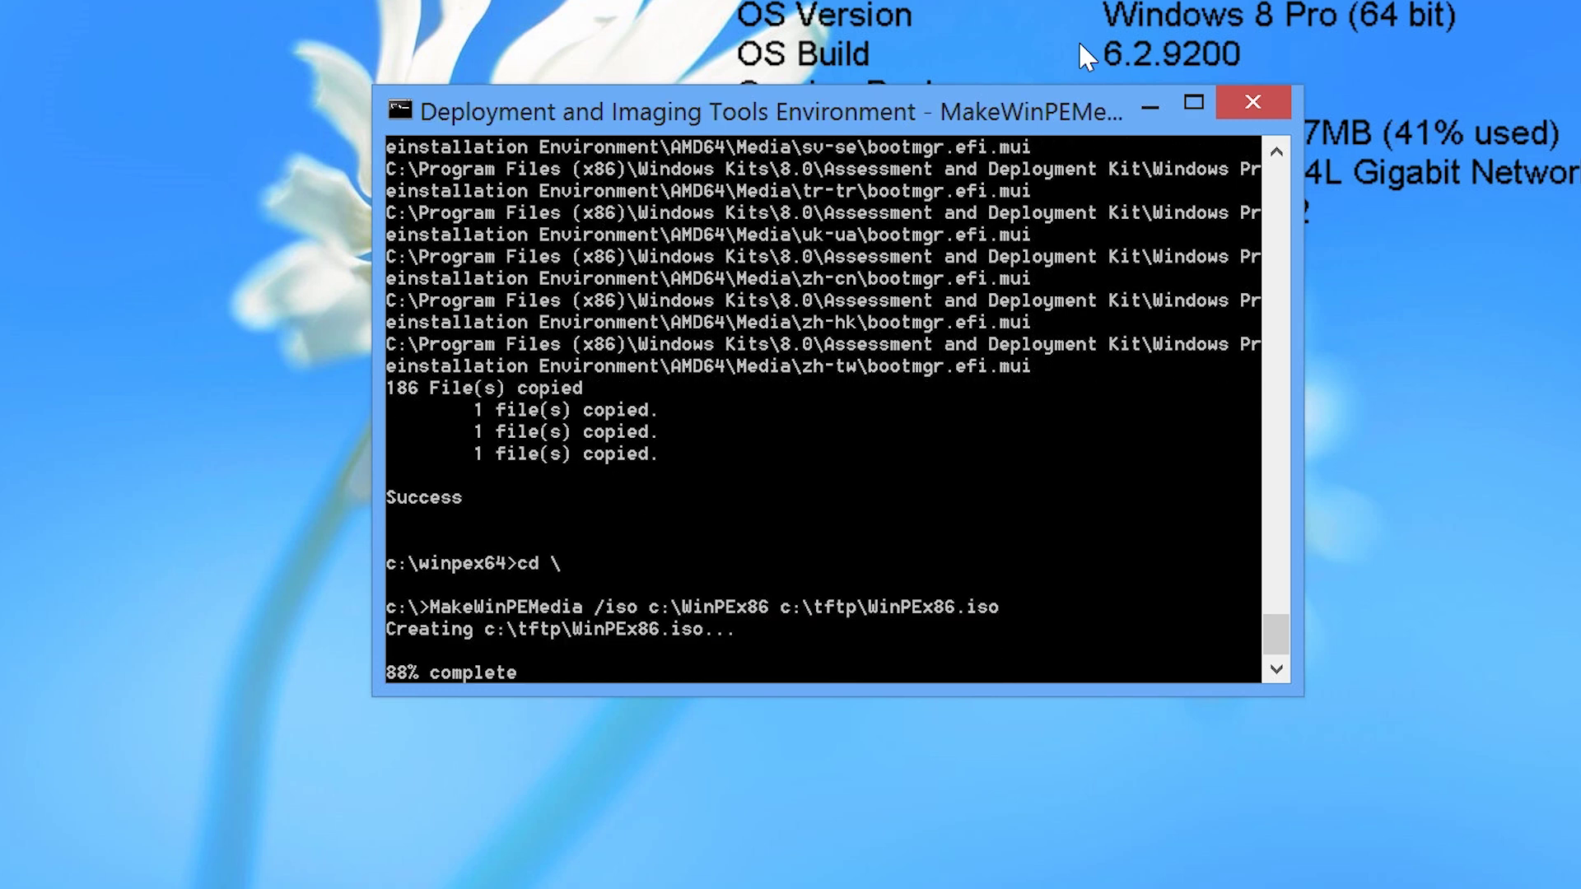
Build WinPEx64.iso from C:\WinPEx64 into C:\tftp, then exit the console.
type("MakeWinPEMedia /iso")
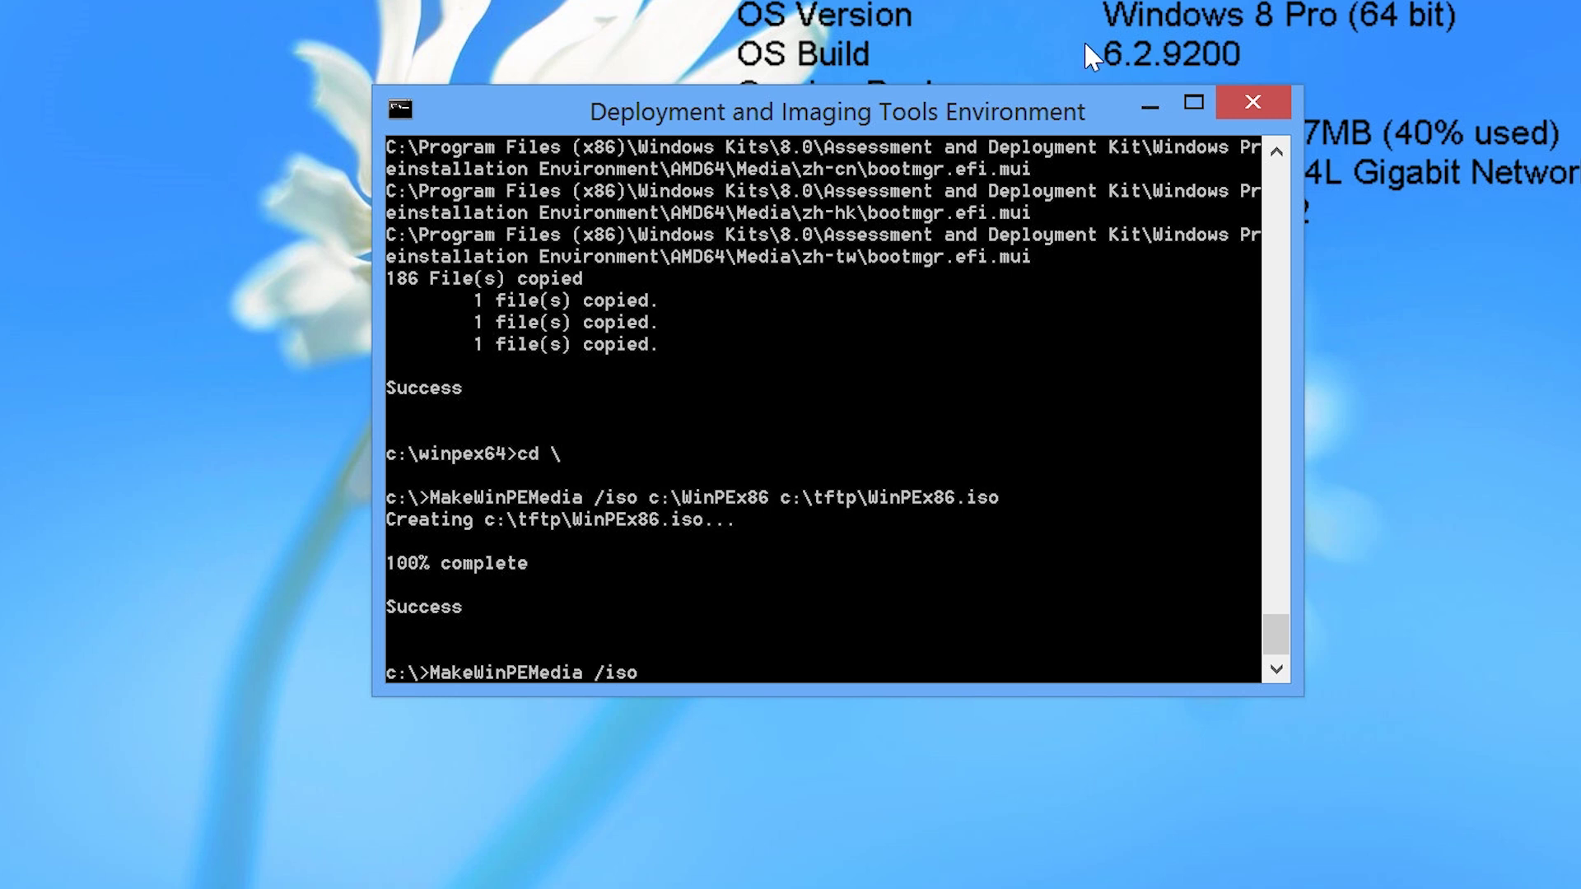
type(" c:\\WinPEx64 c:\\tftp\\WinPEx64.iso")
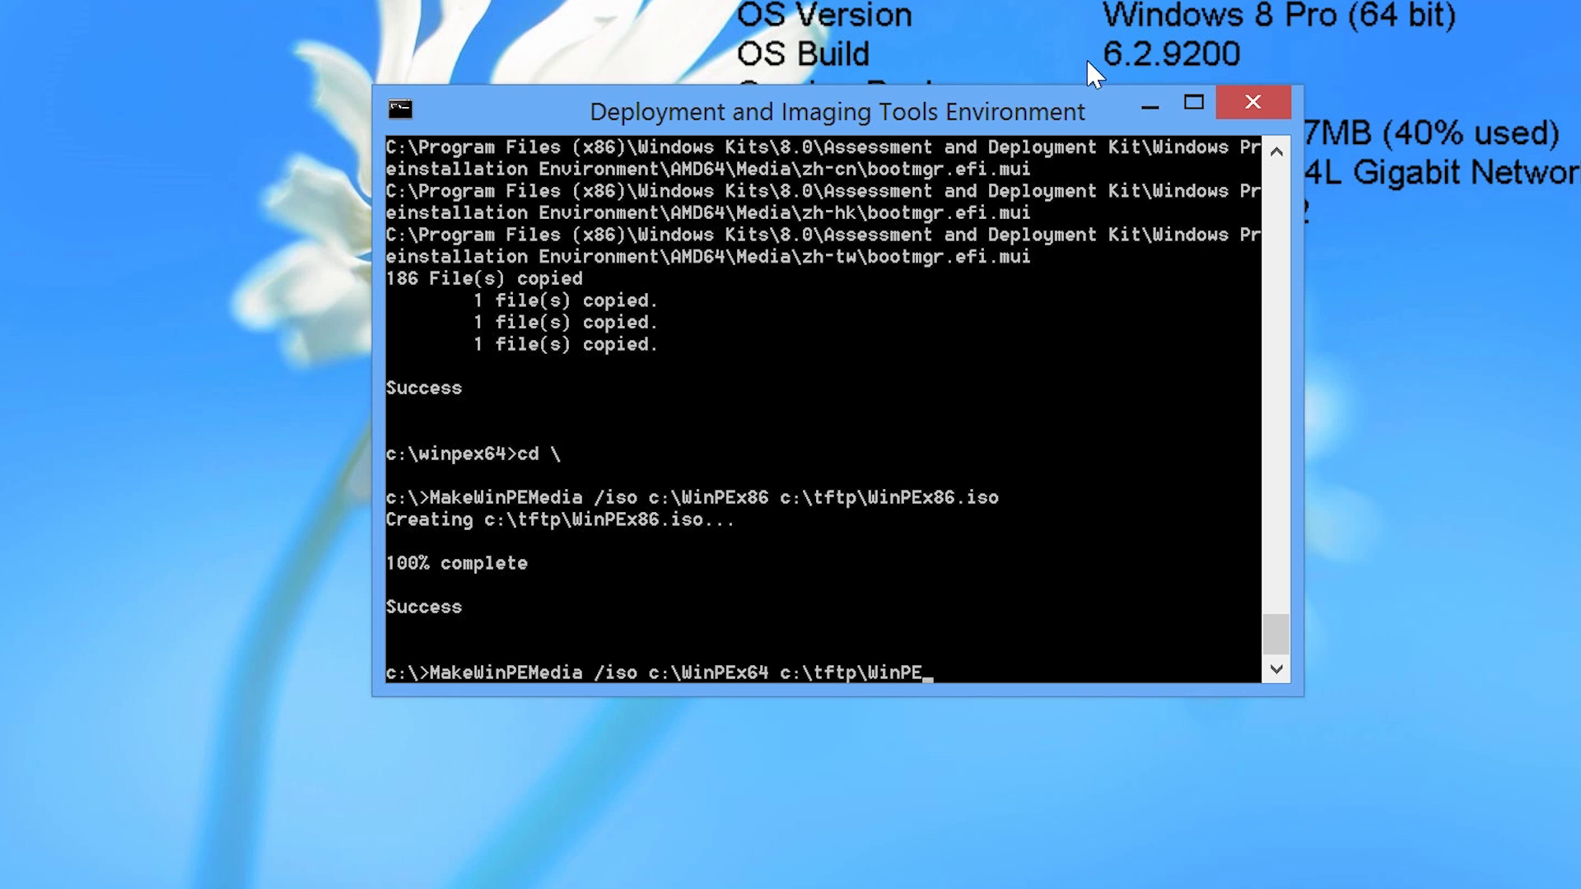
key("Return")
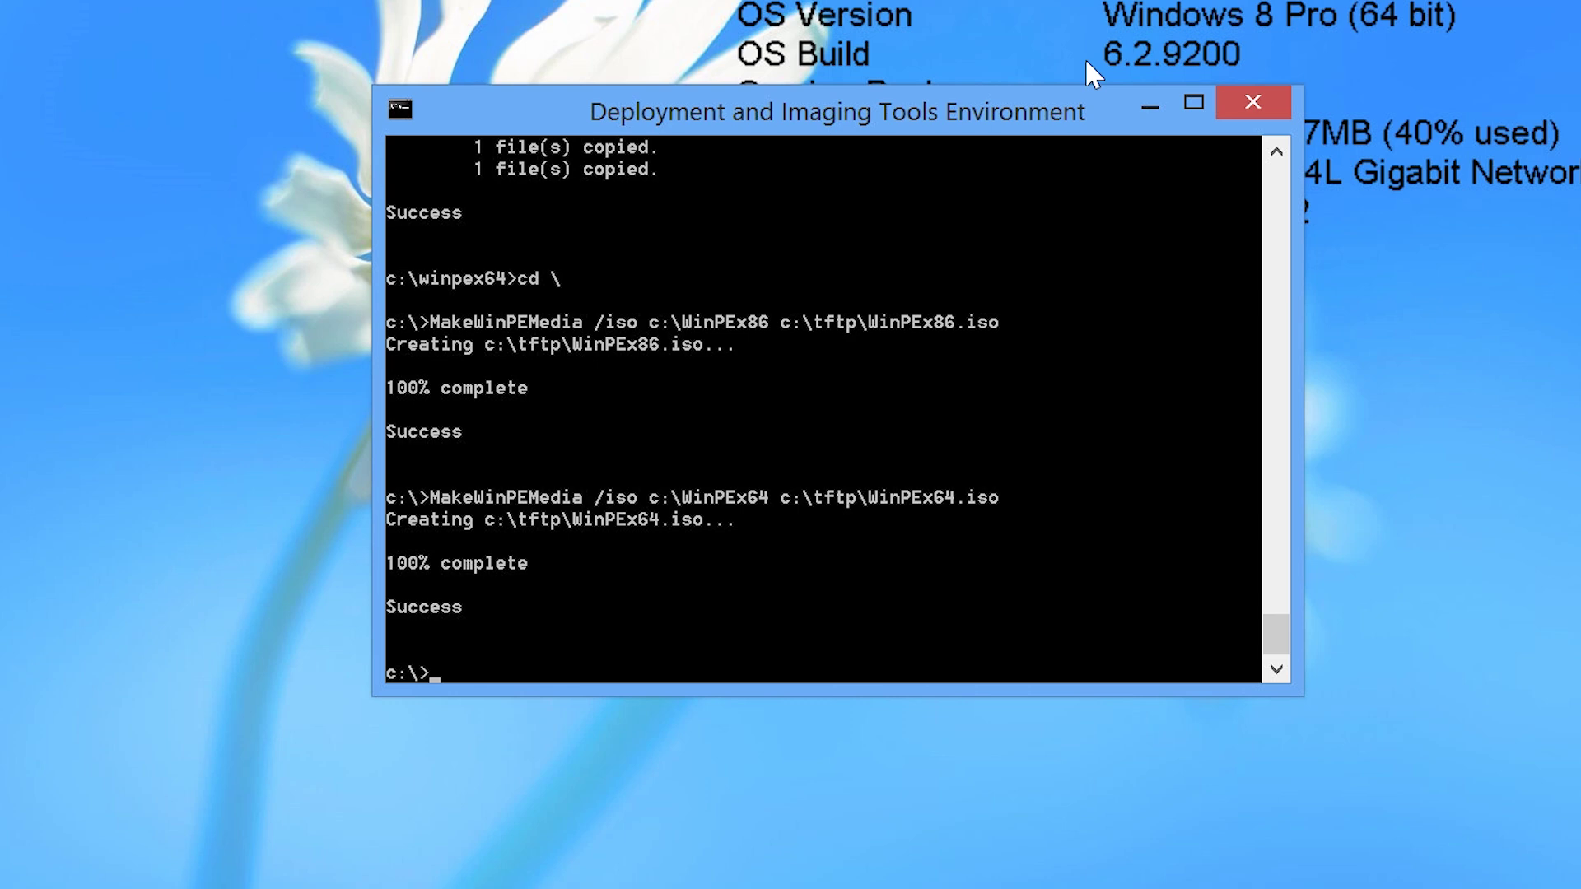
type("exit")
key("Return")
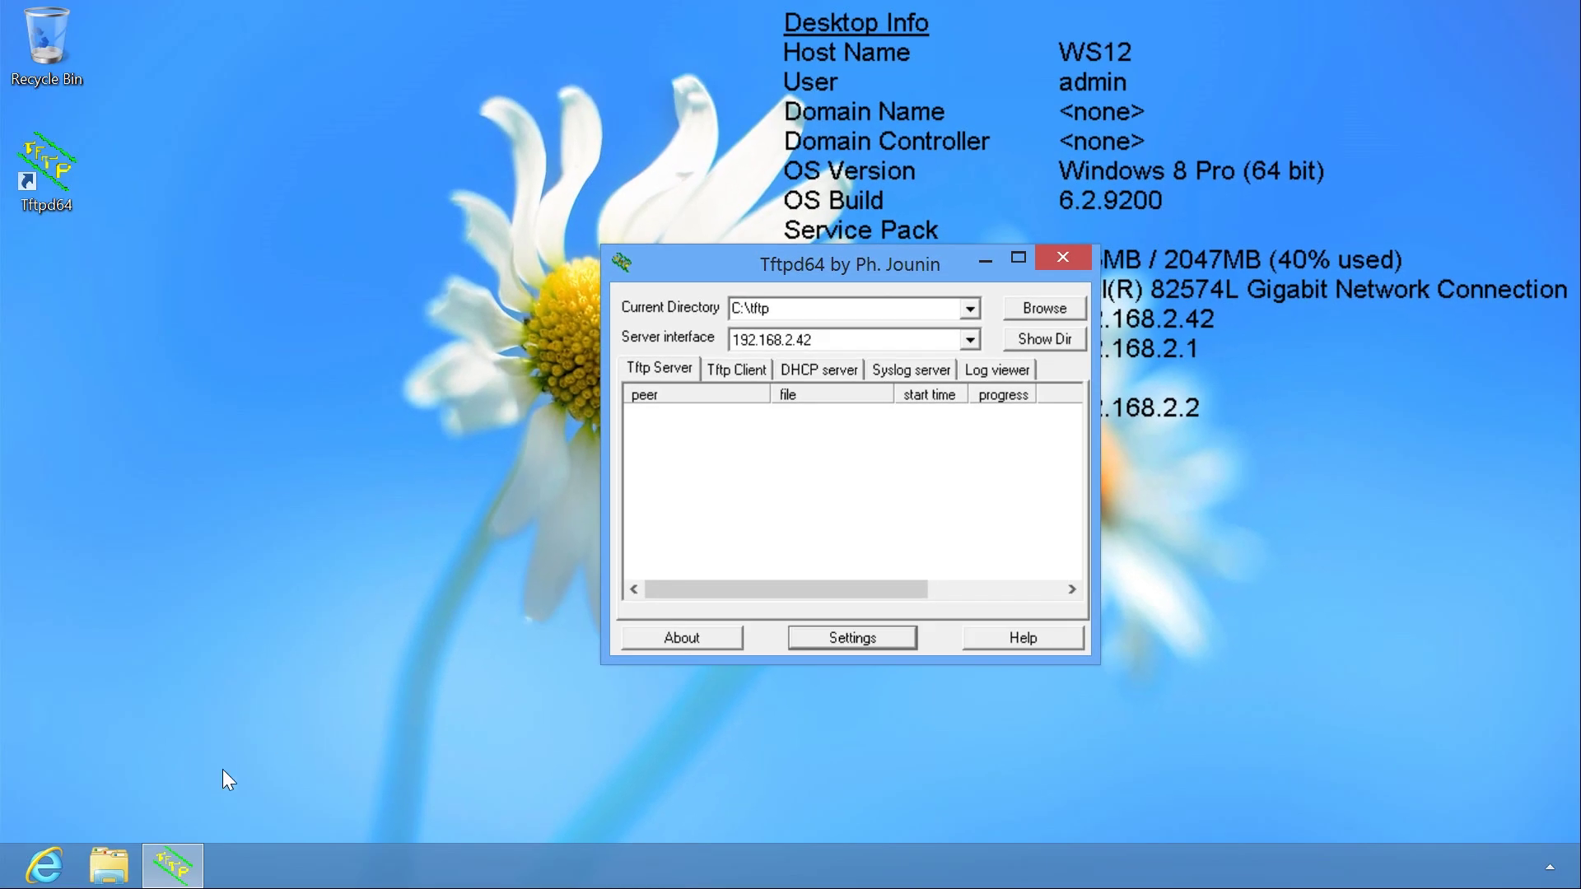
Turn on Advanced Sharing for DVD Drive (D:) in its properties, sharing it as D.
left_click(109, 864)
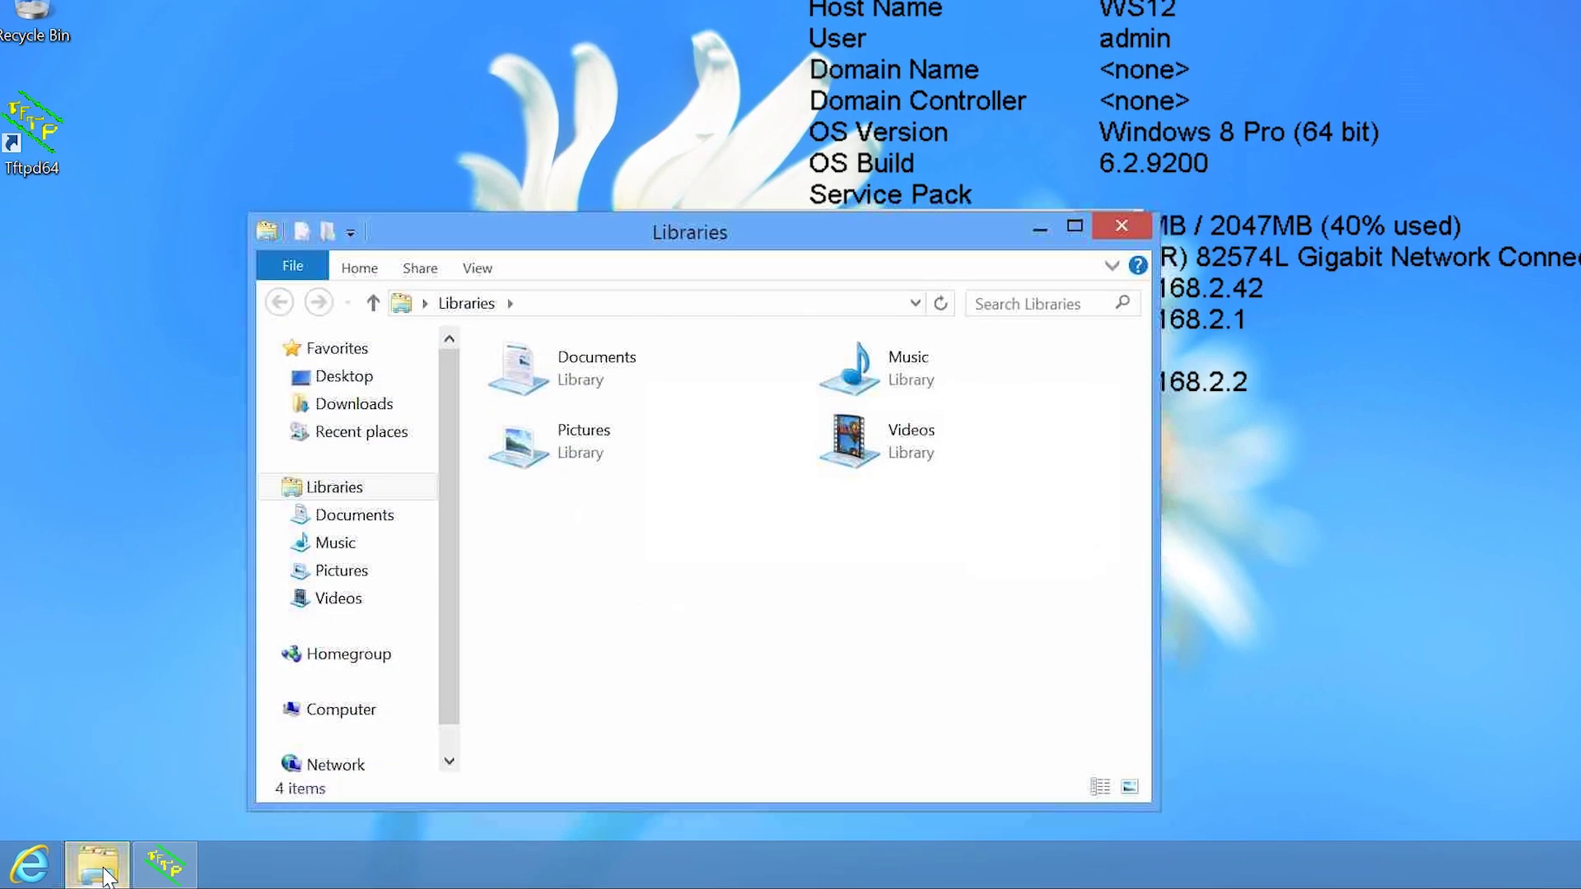
left_click(382, 682)
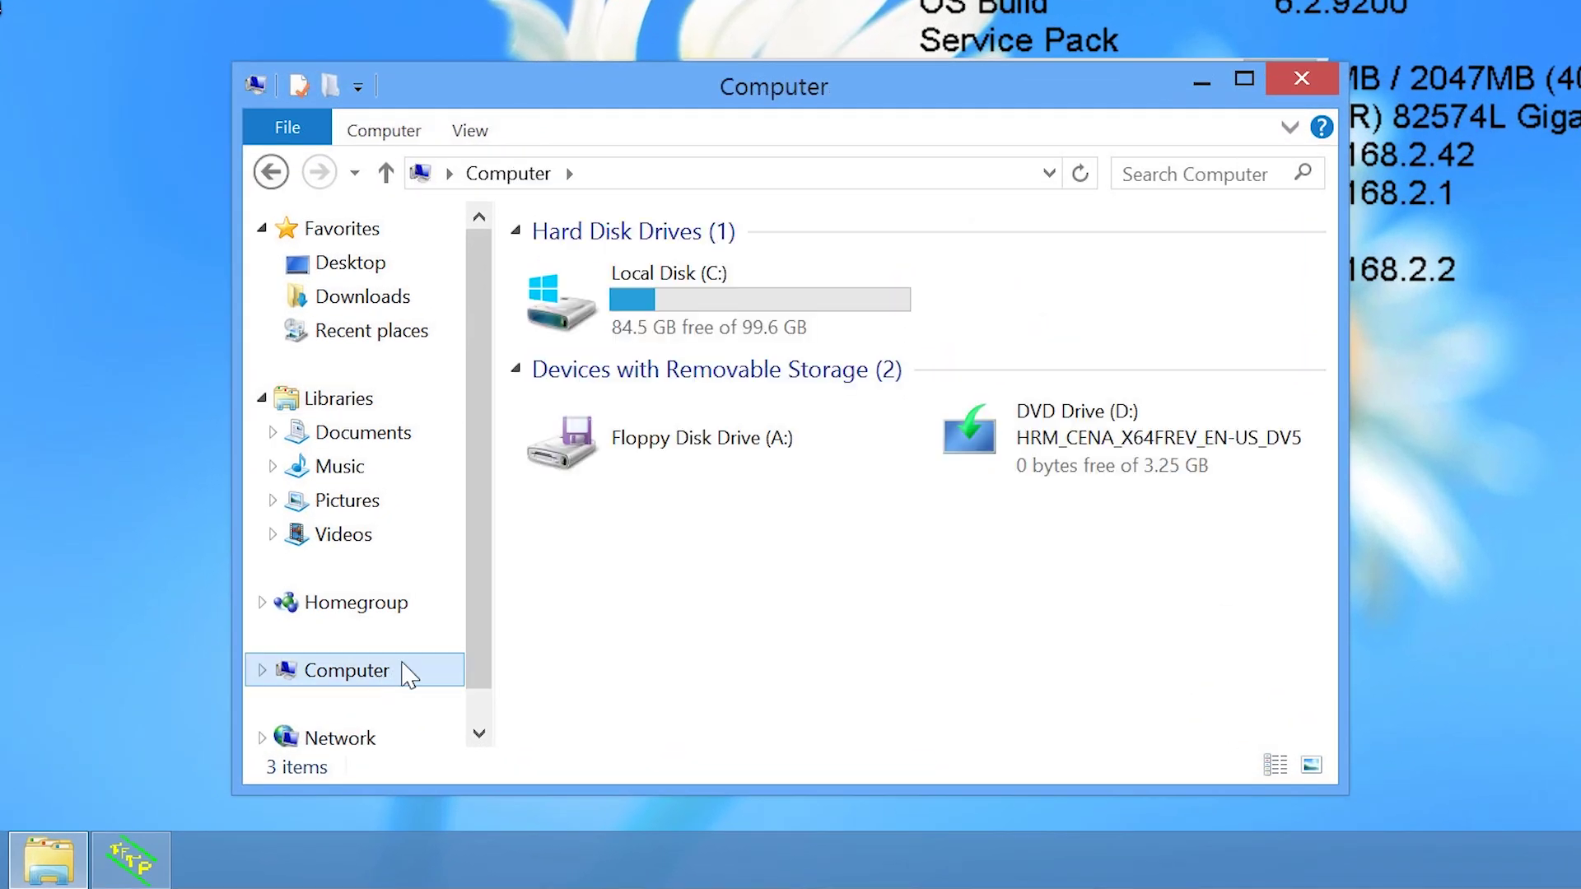
left_click(1000, 466)
right_click(998, 457)
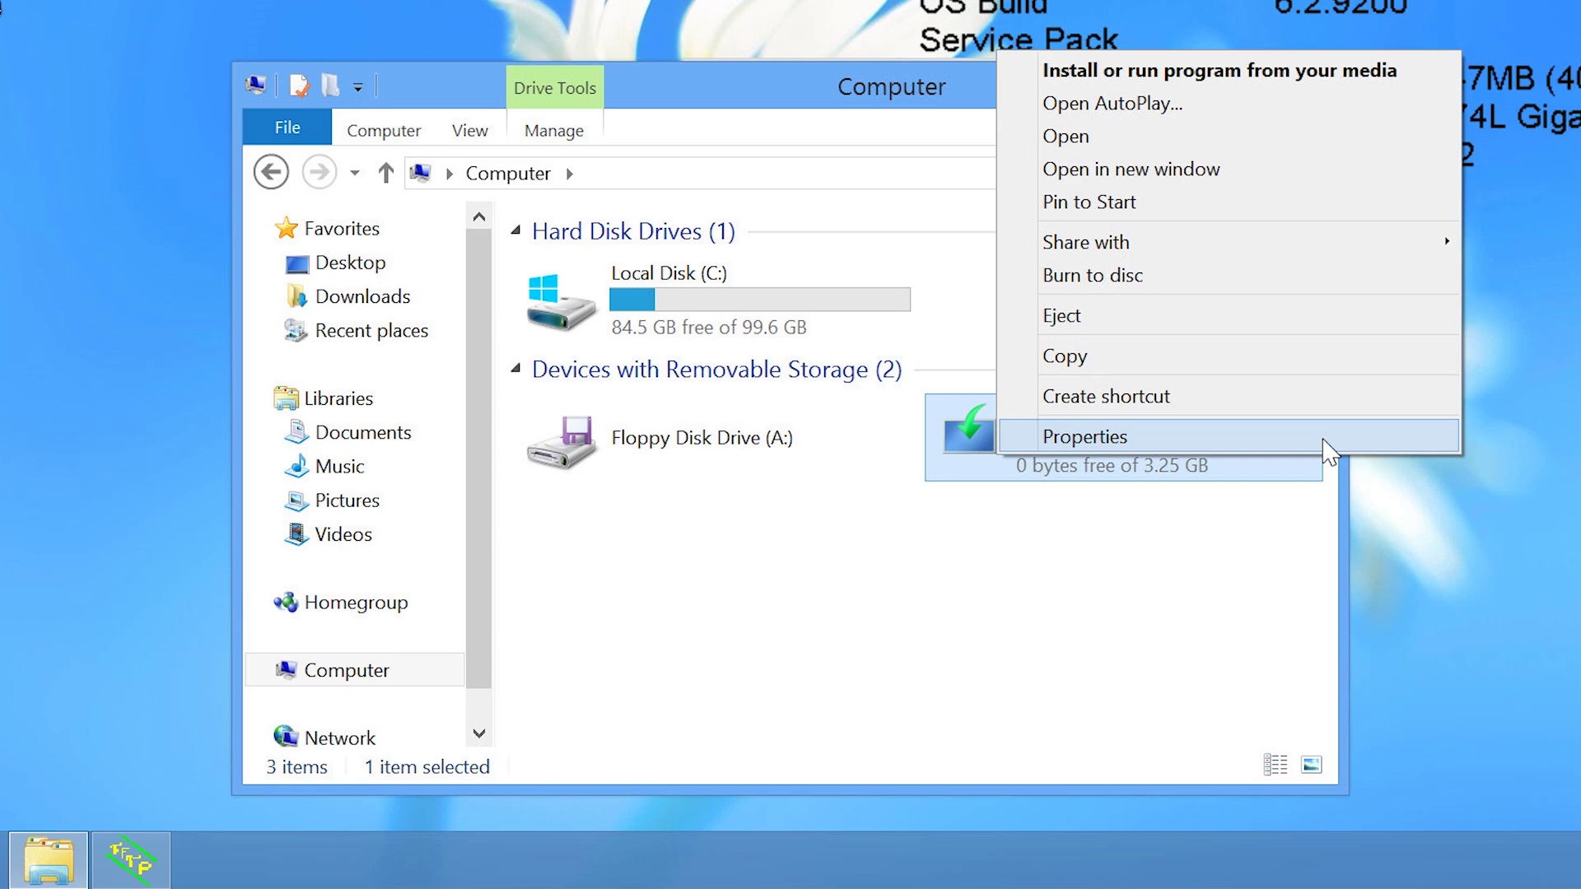
left_click(1326, 450)
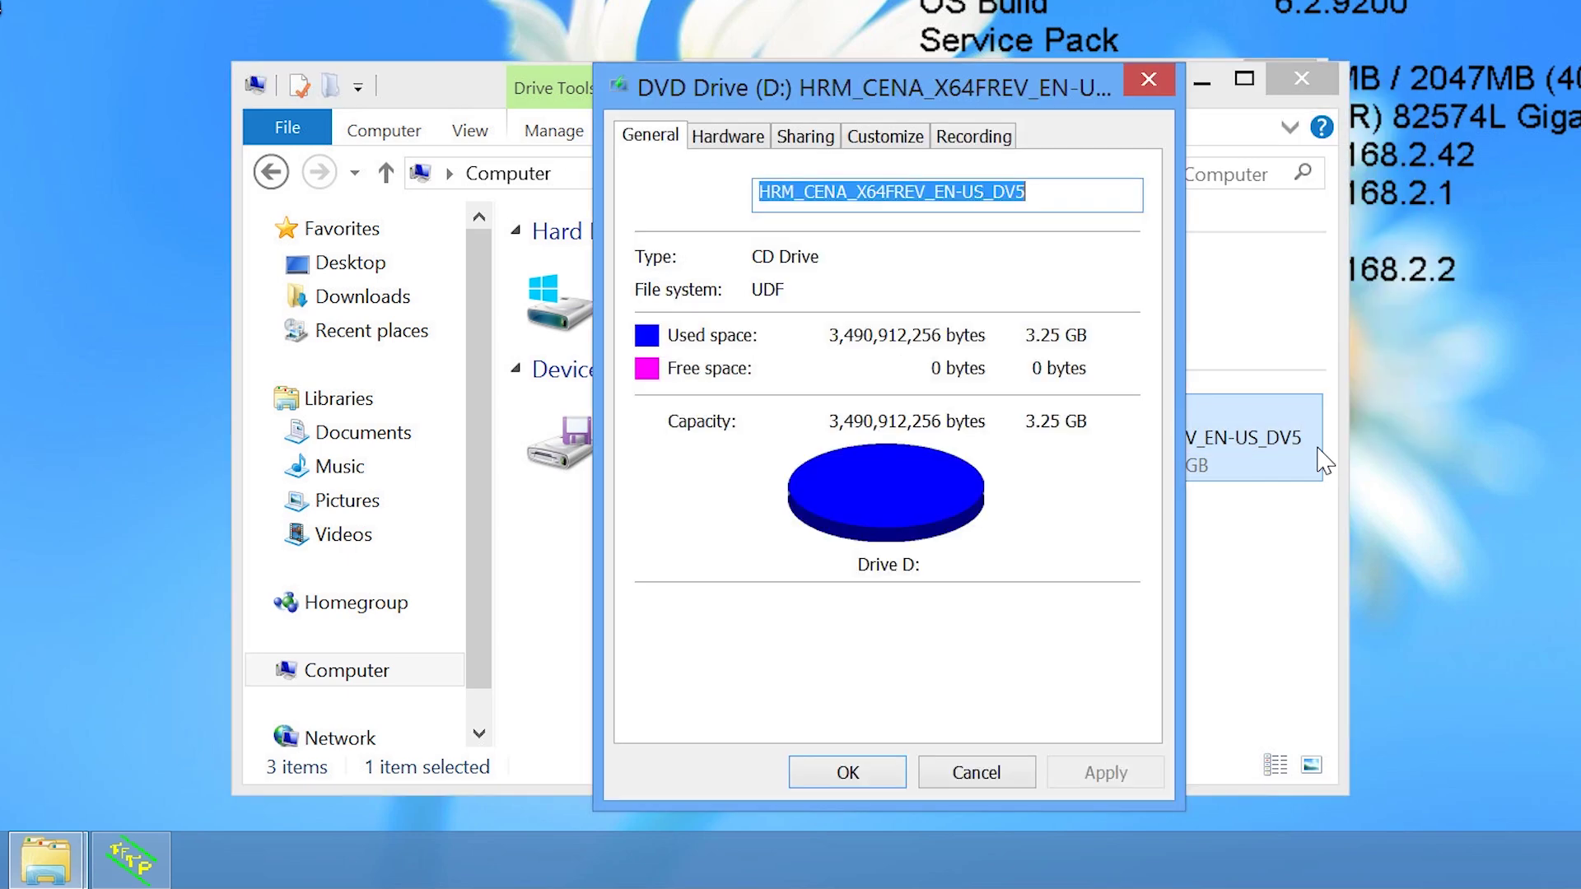
left_click(824, 142)
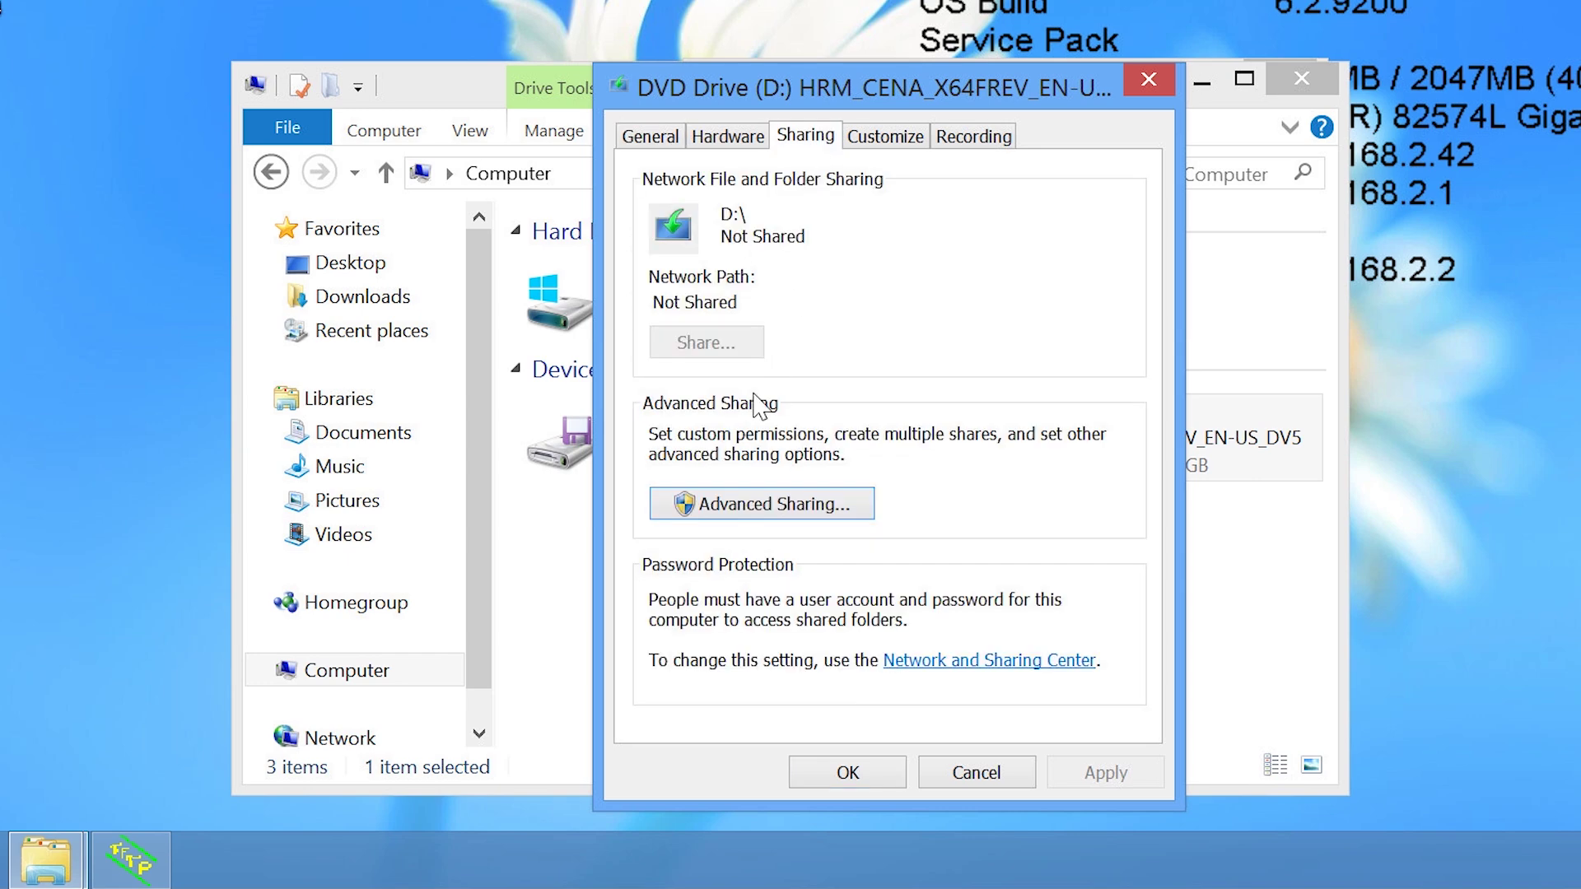
left_click(858, 514)
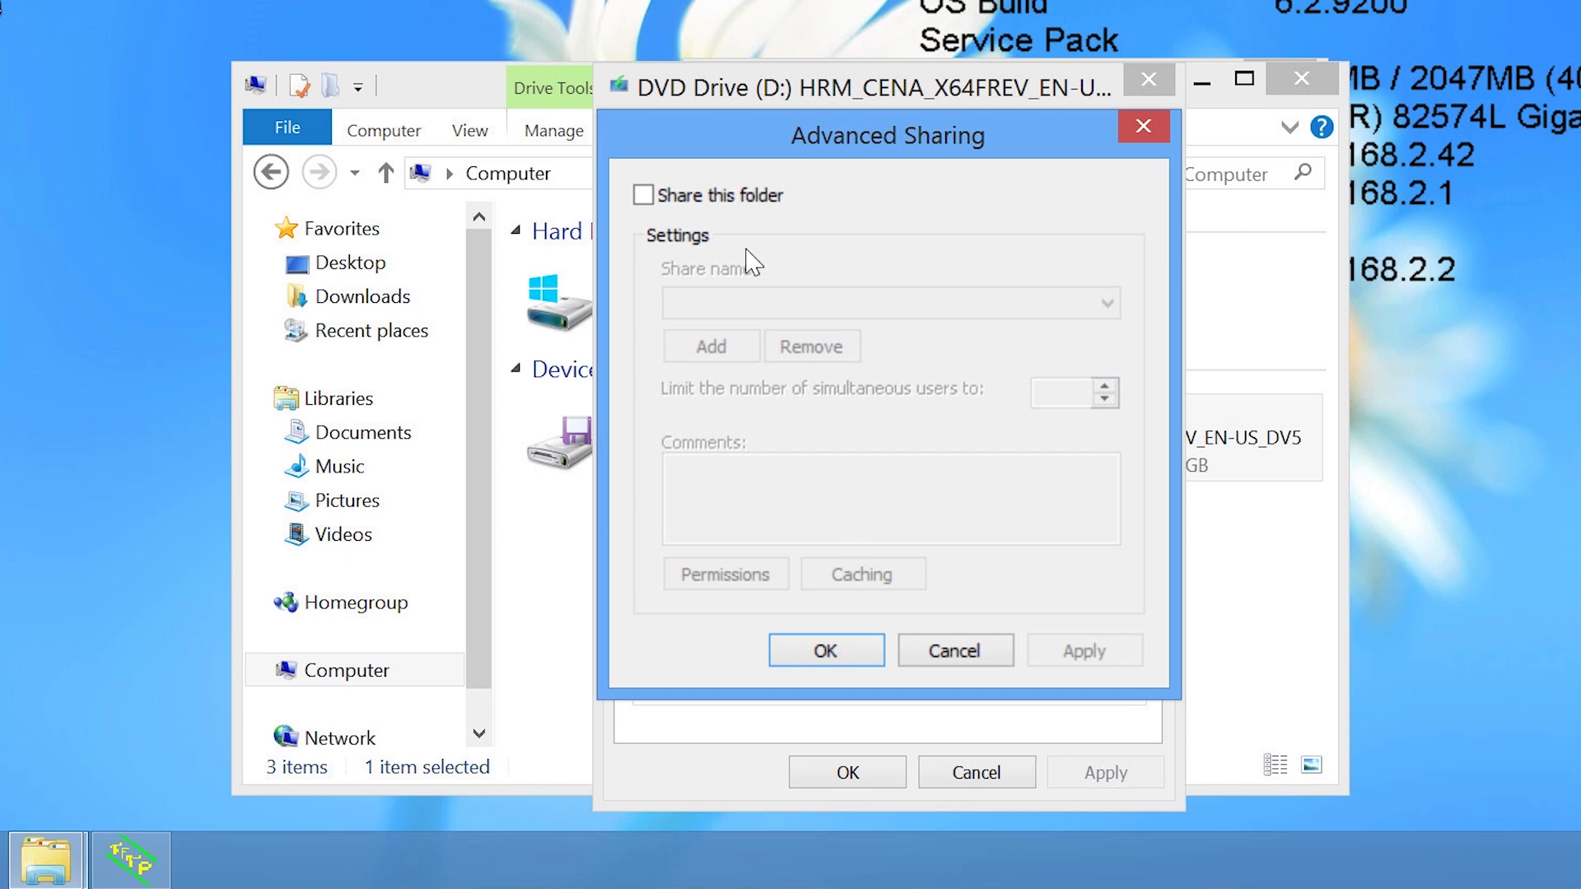
left_click(643, 196)
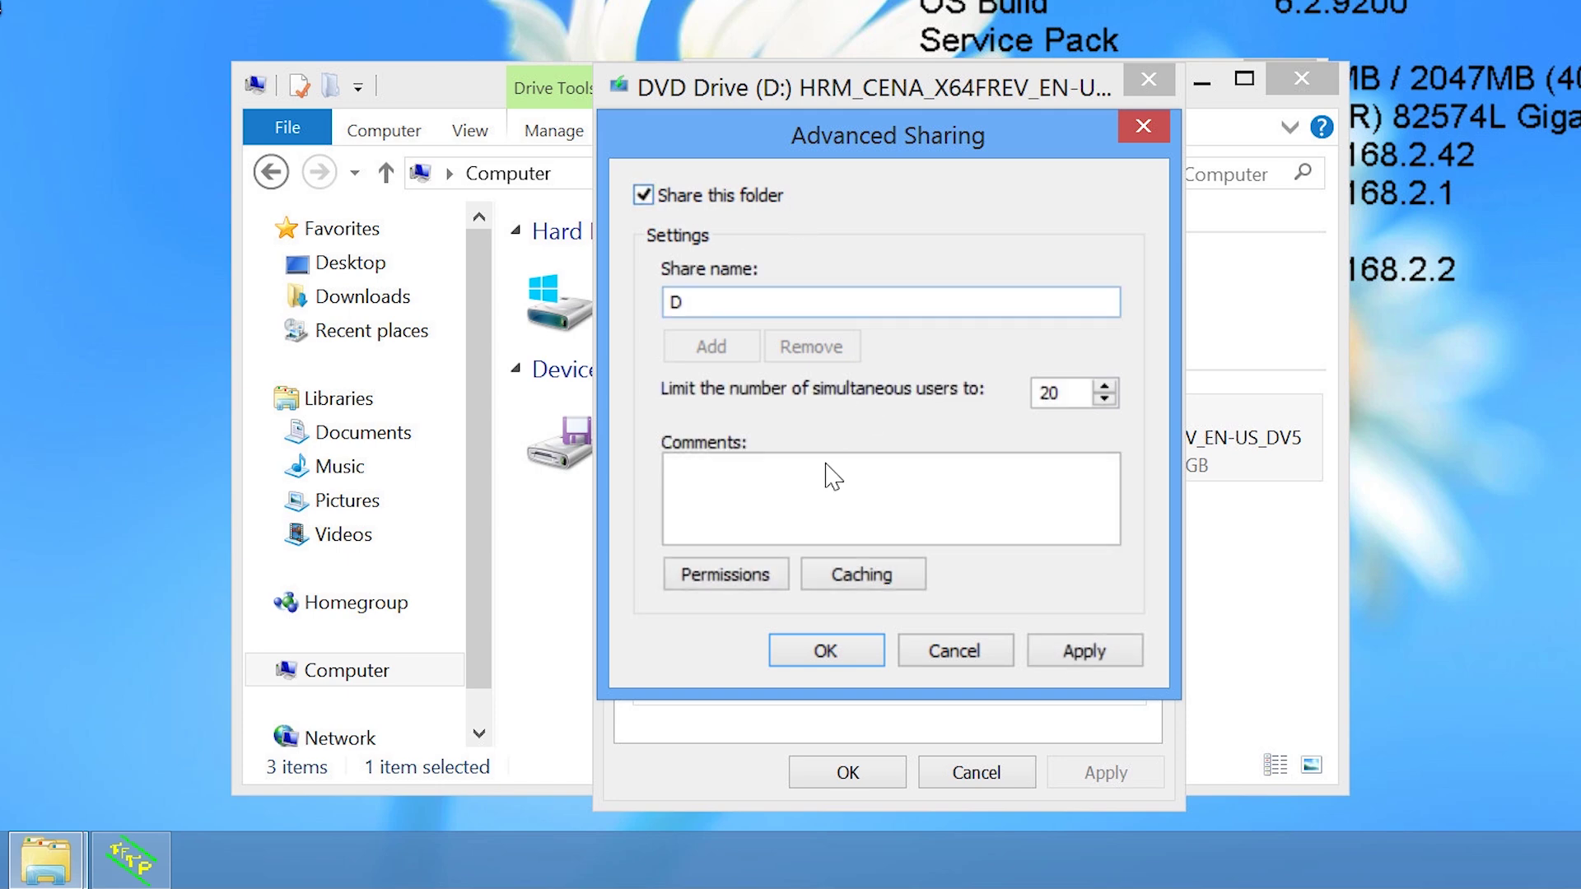
left_click(861, 666)
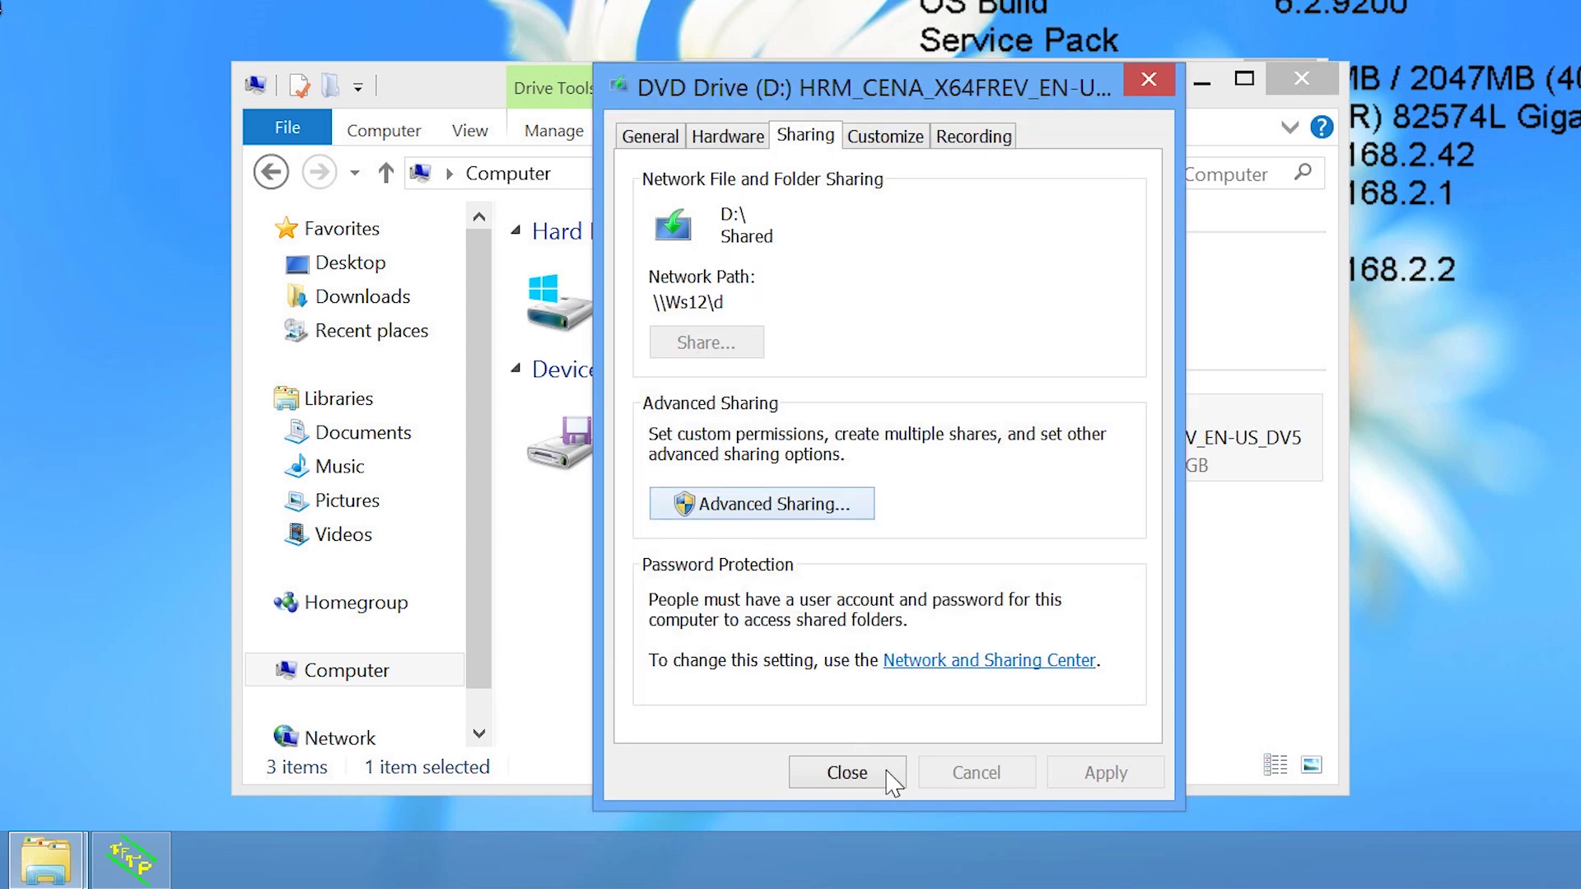
left_click(889, 766)
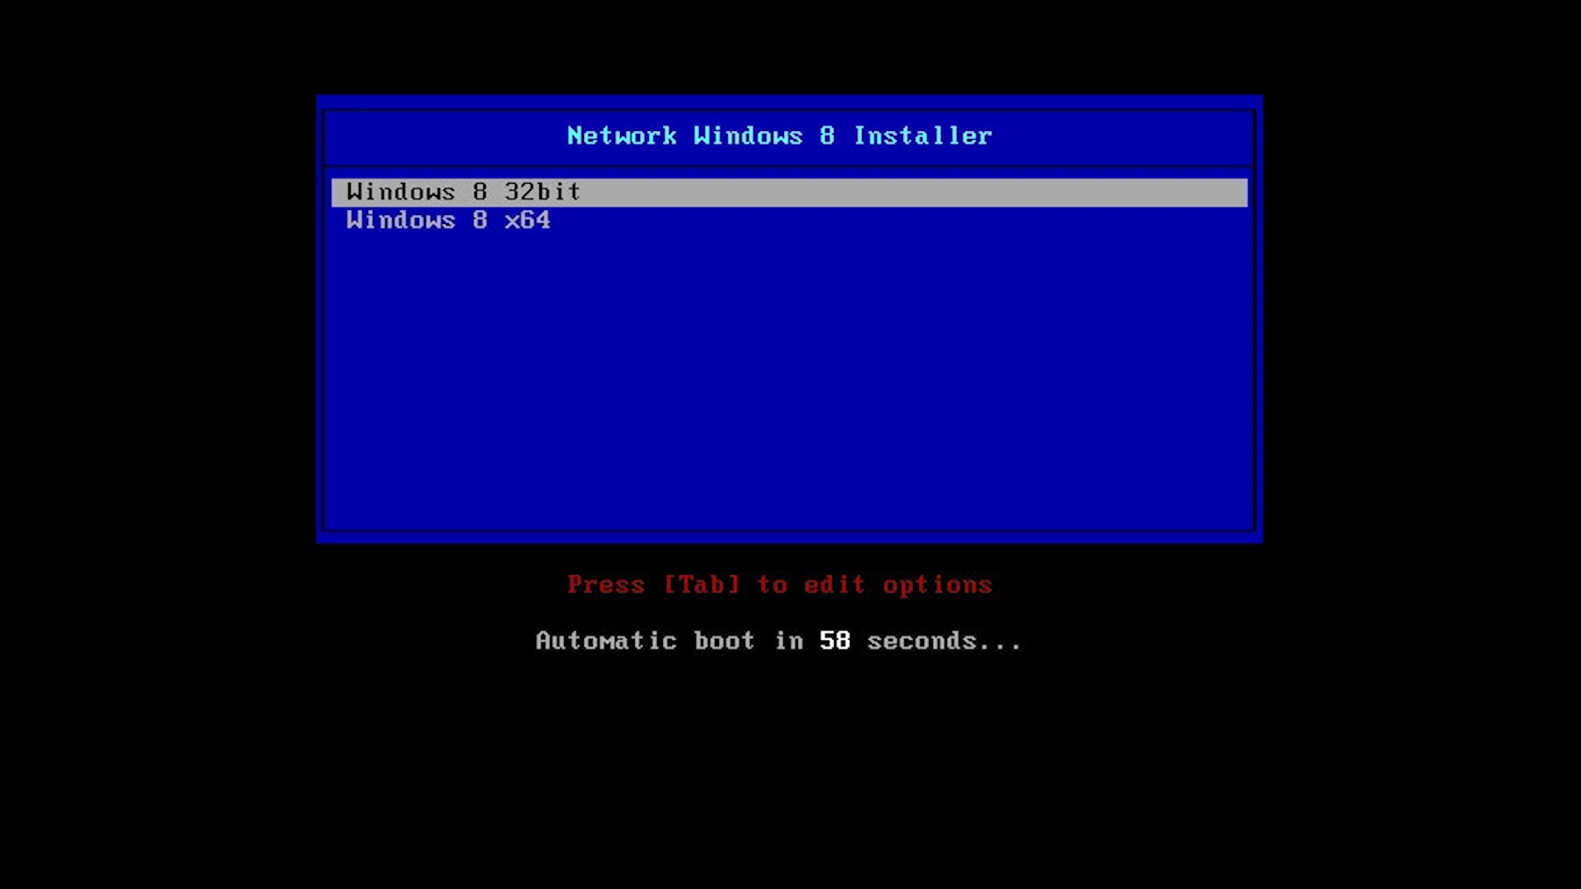
Select the Windows 8 x64 entry in the PXE boot menu and boot it.
key("Down")
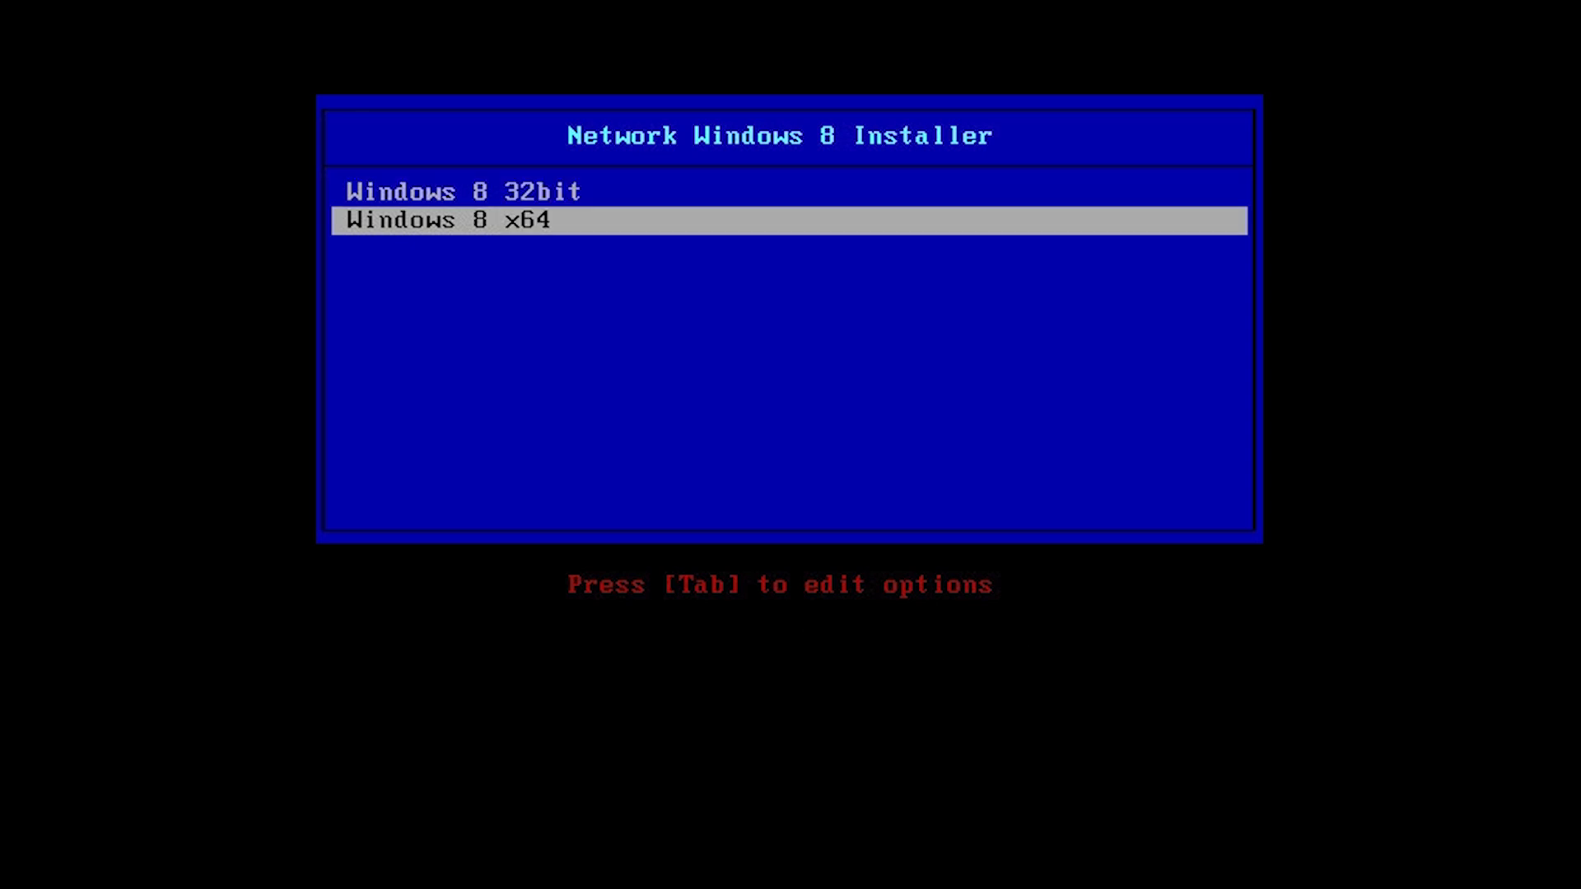
key("Return")
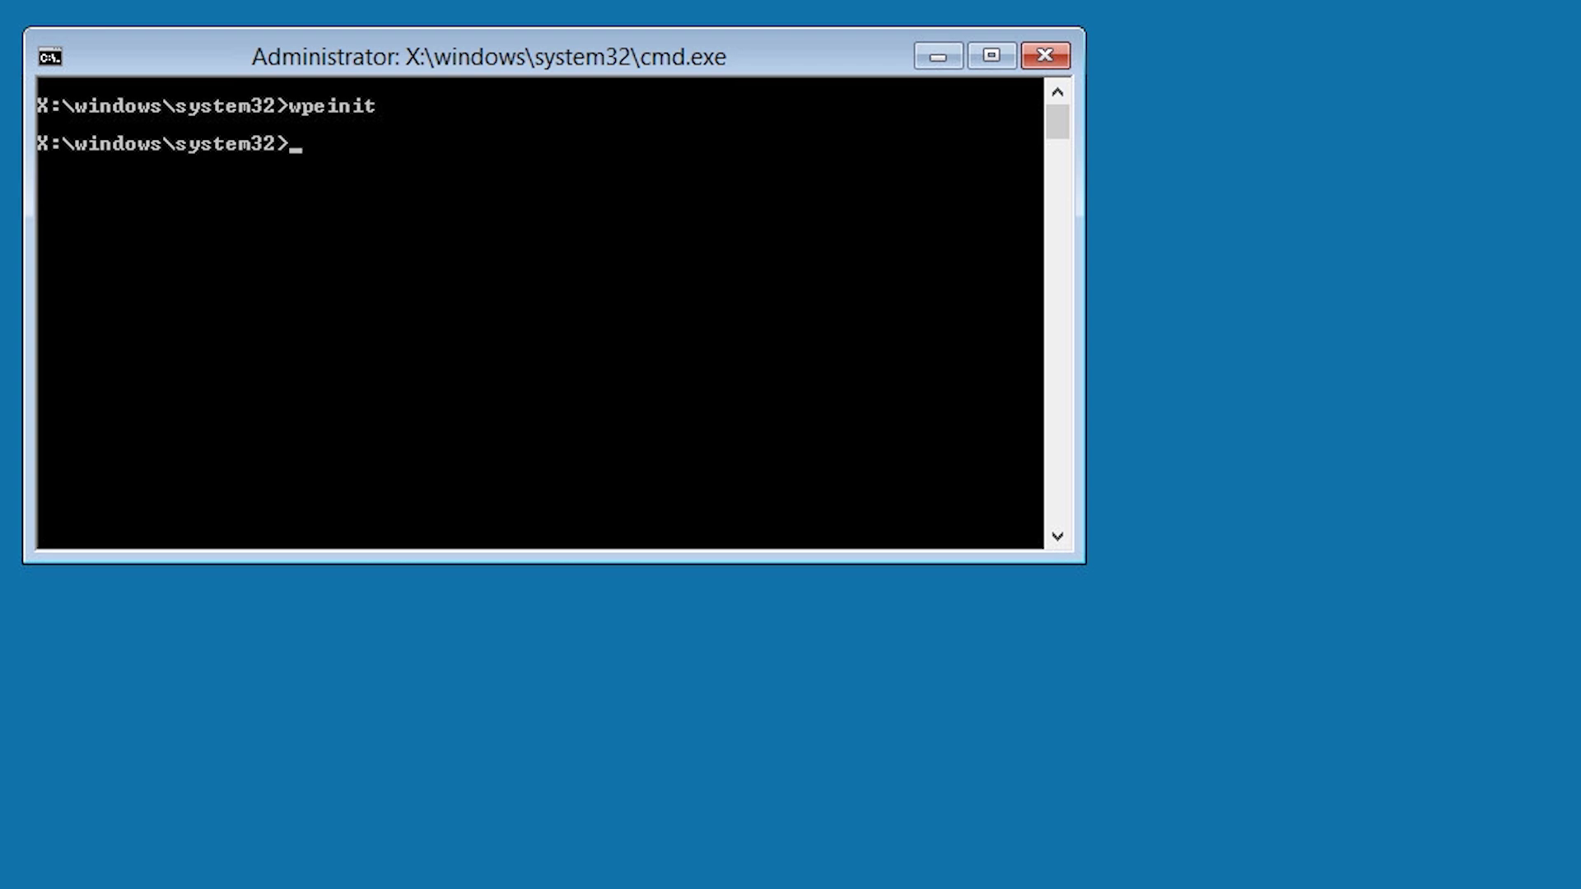
Map \\192.168.2.42\d as drive Z: with net use, supplying the share's user name and password.
type("cd \\")
key("Return")
type("net u")
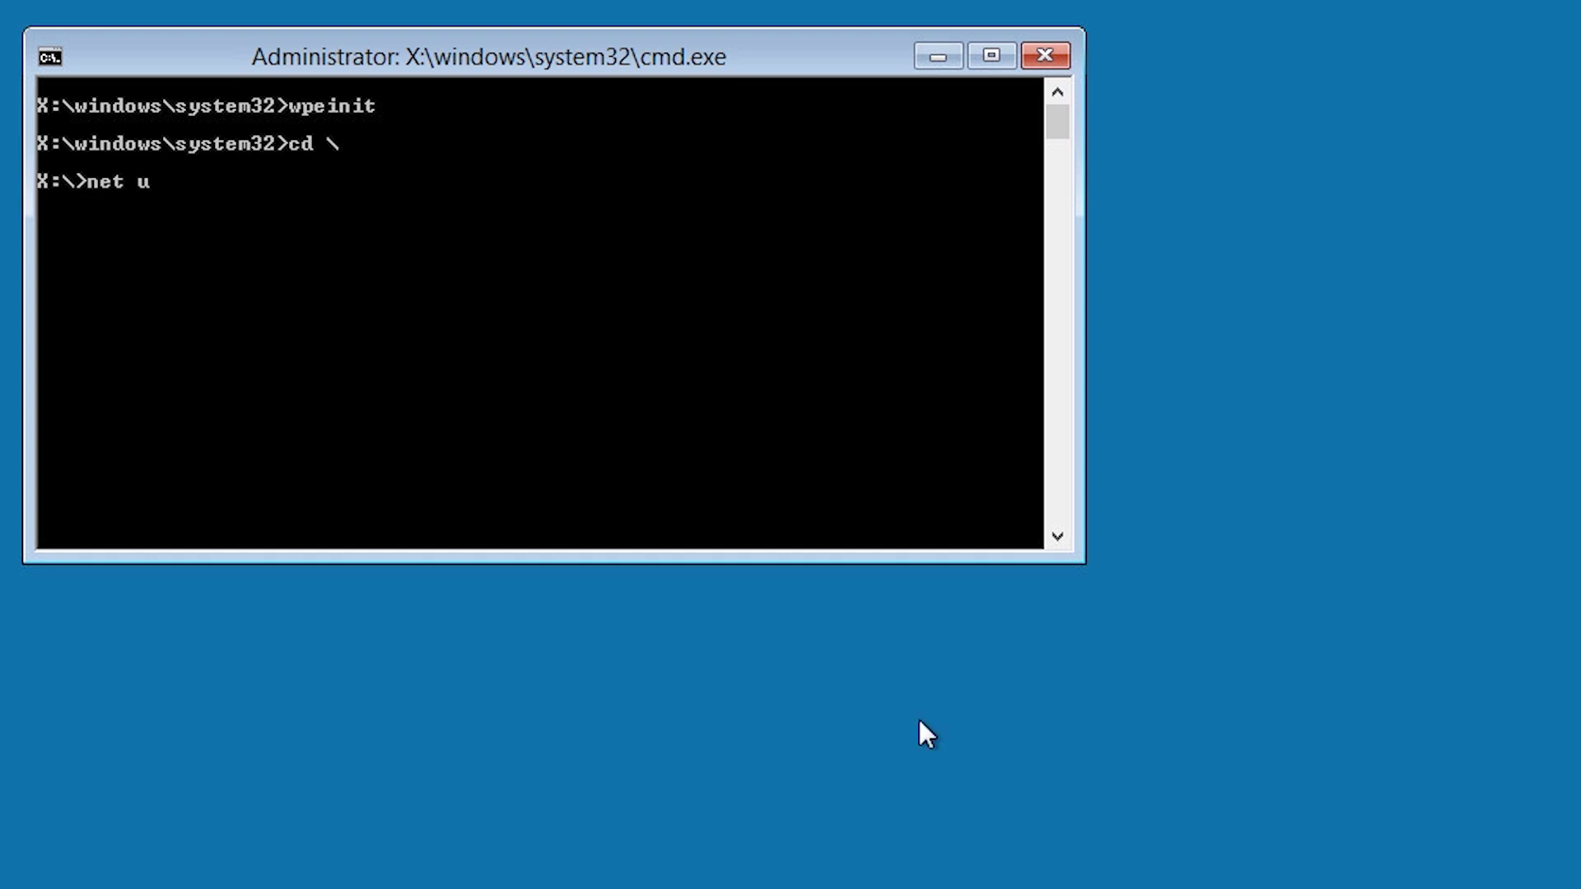
type("se * \\\\192.168")
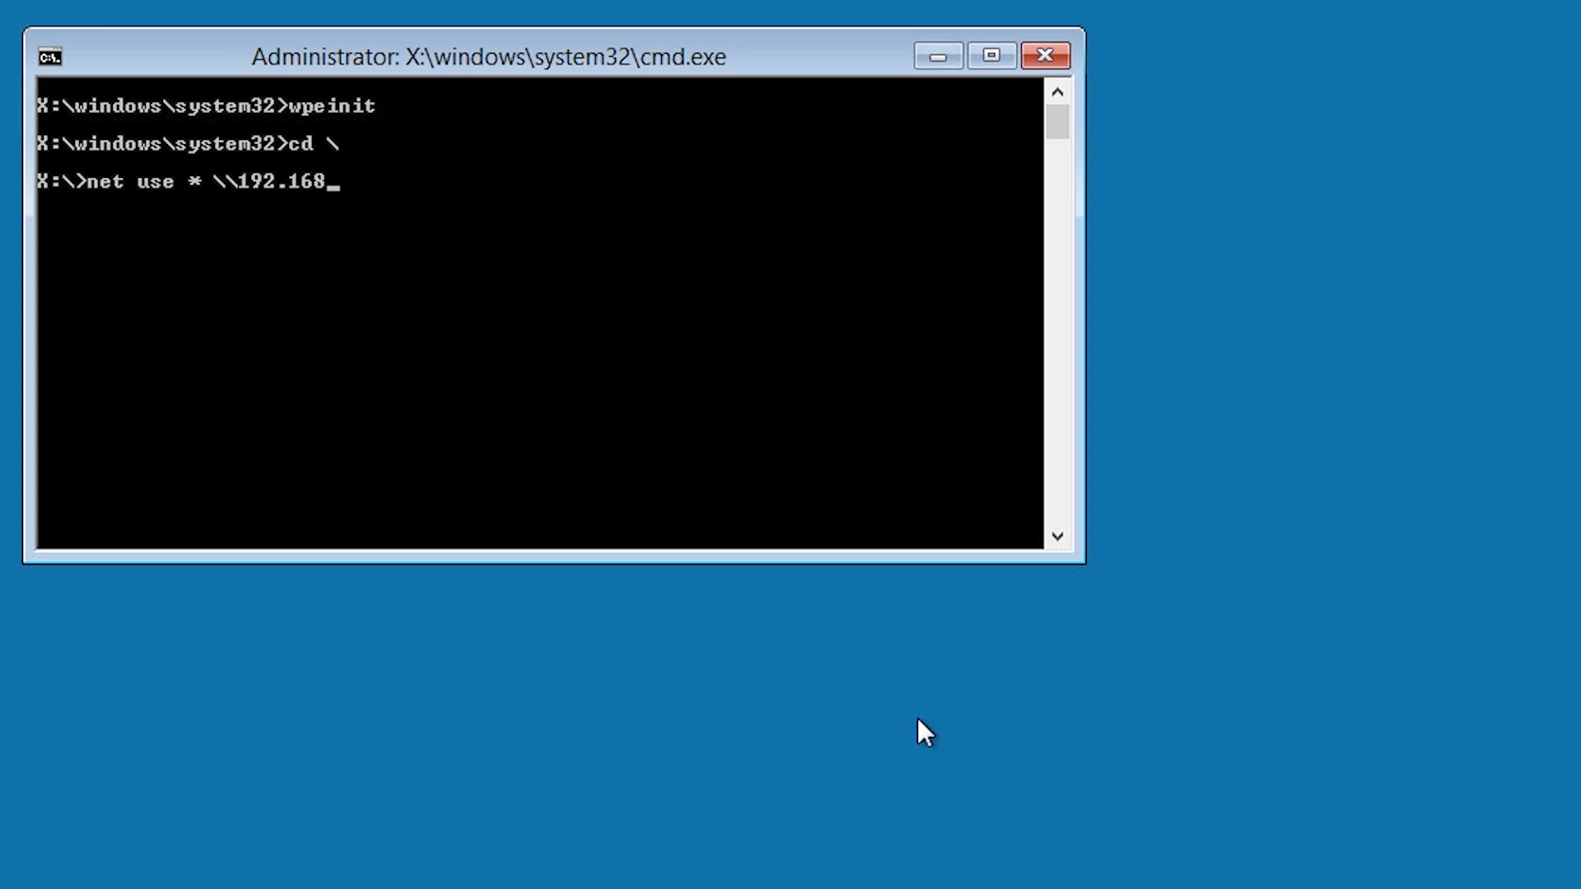
type(".2.42\\d")
key("Return")
type("admin")
key("Return")
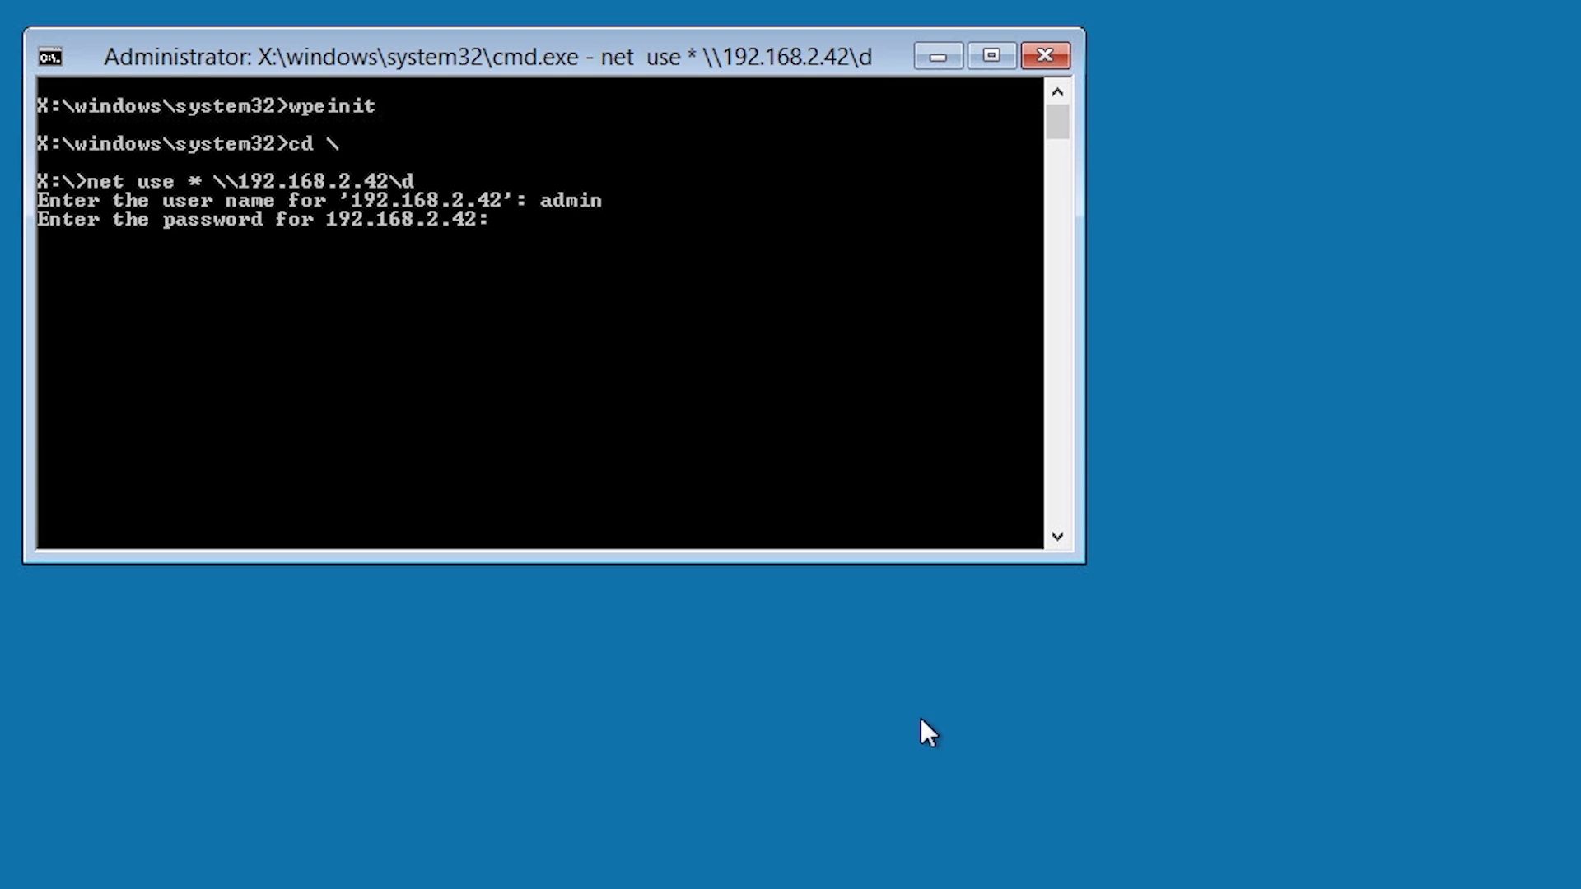
key("Return")
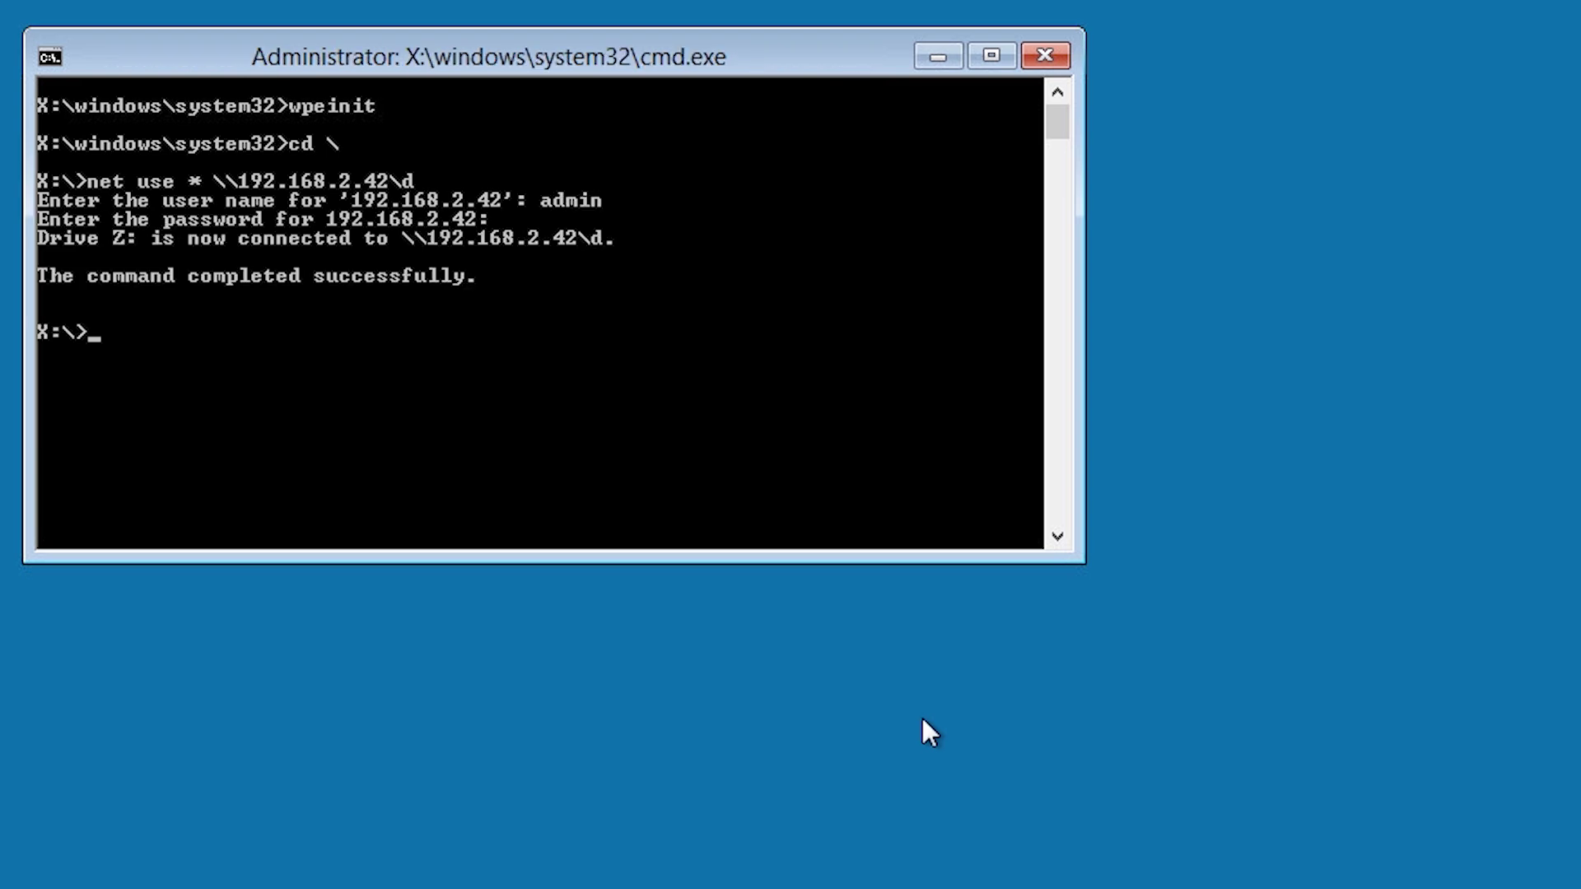
Switch to drive Z: and run setup to start Windows 8 installation.
type("z:")
key("Return")
type("setup")
key("Return")
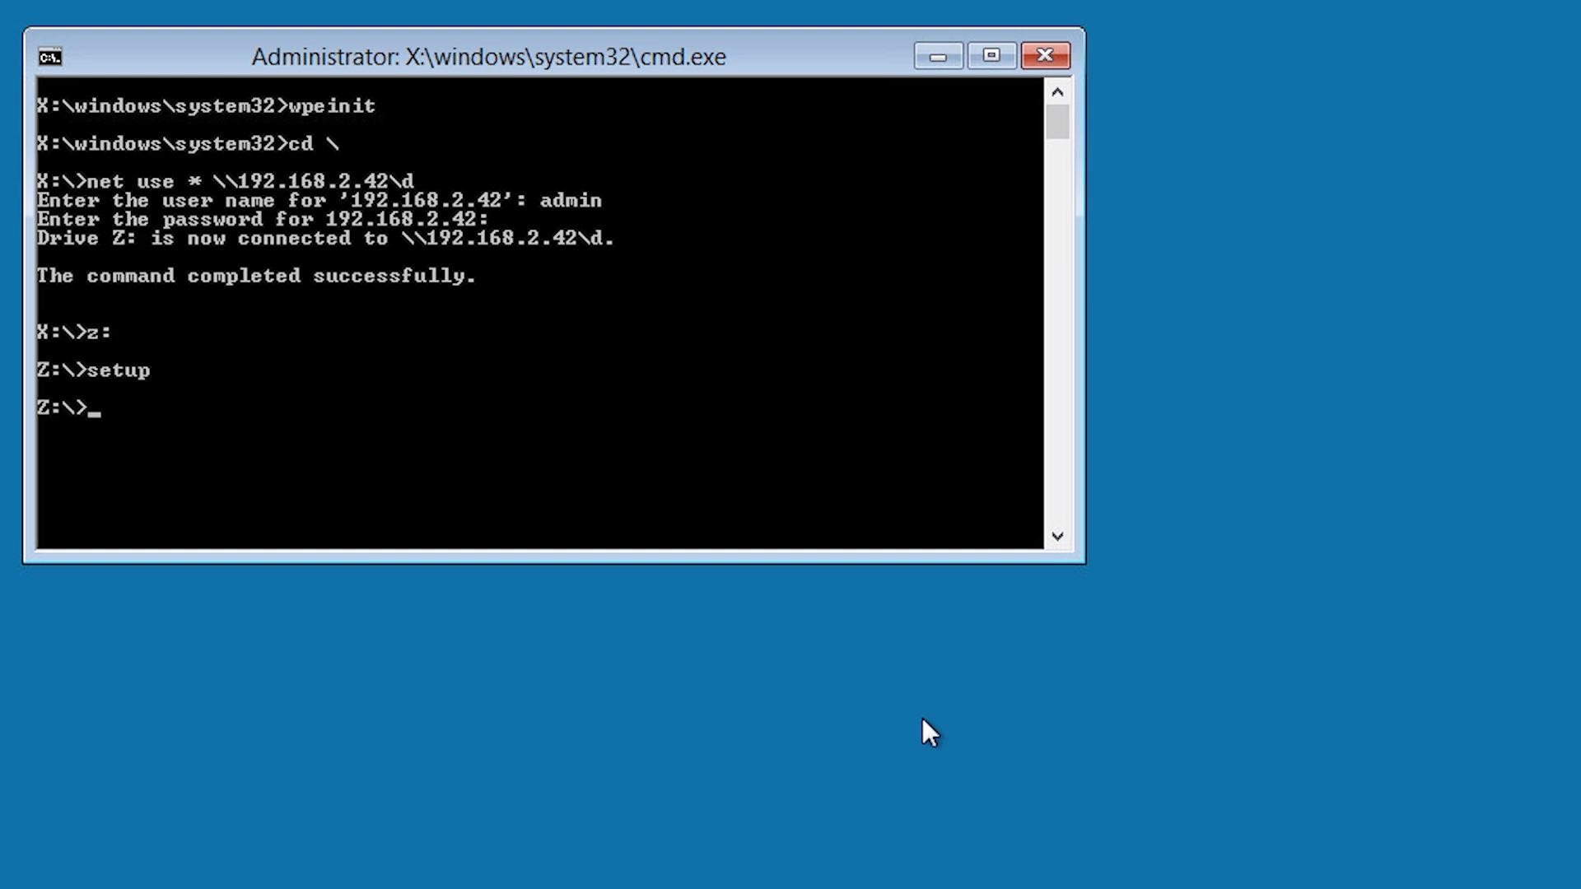